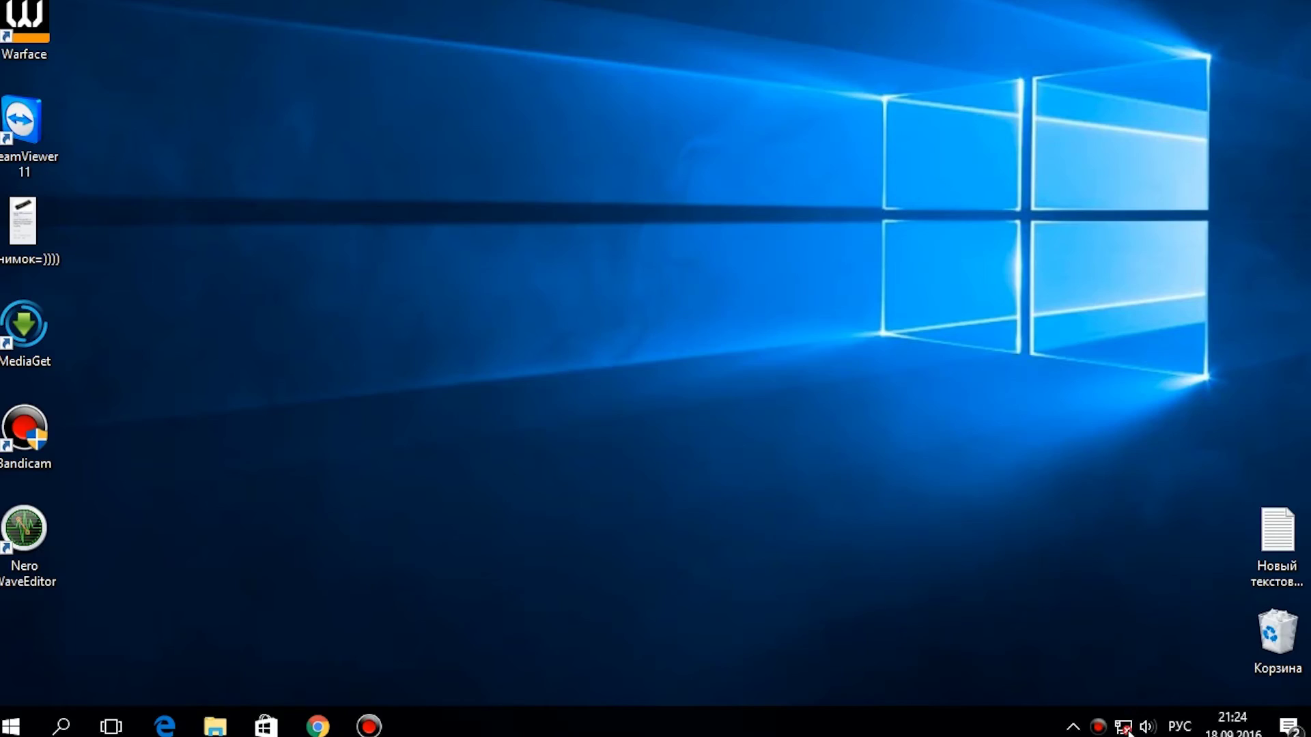
# Enter the router's web configurator instead of the quick setup and decline setting an administrator password.
pyautogui.moveTo(1127, 732)
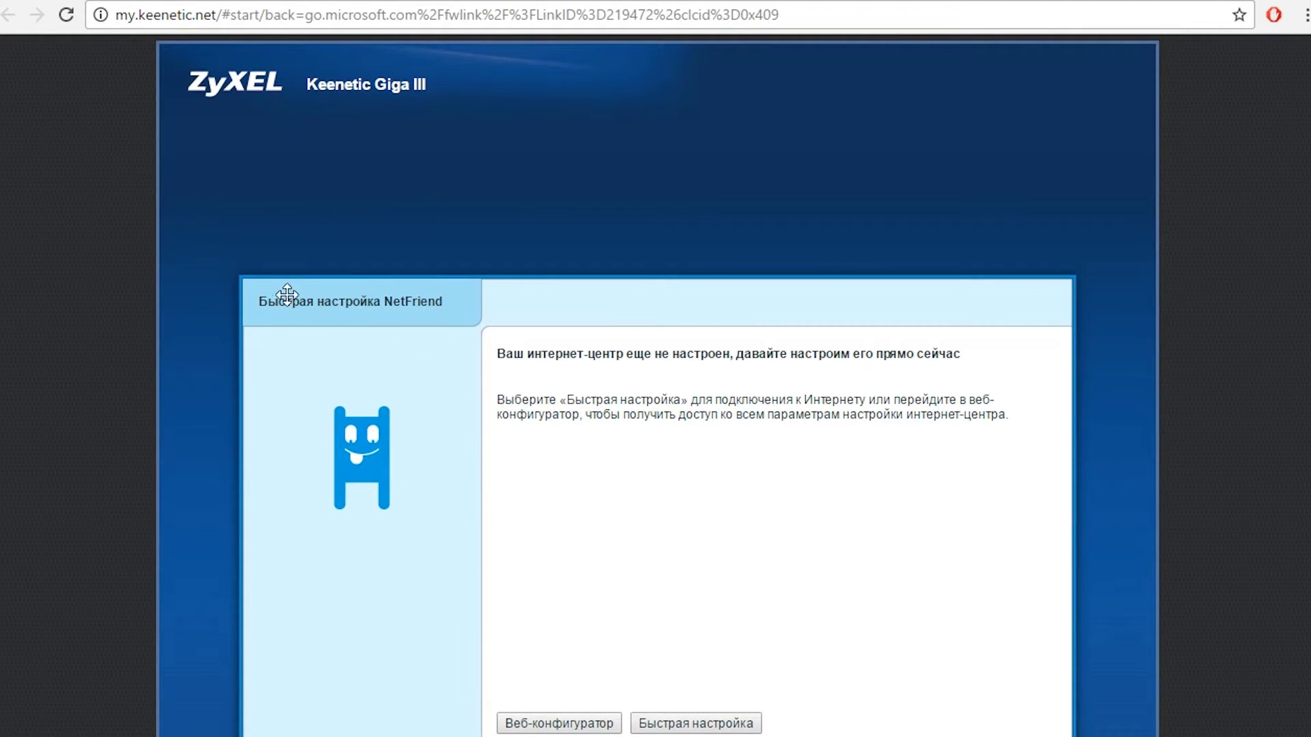
pyautogui.click(550, 724)
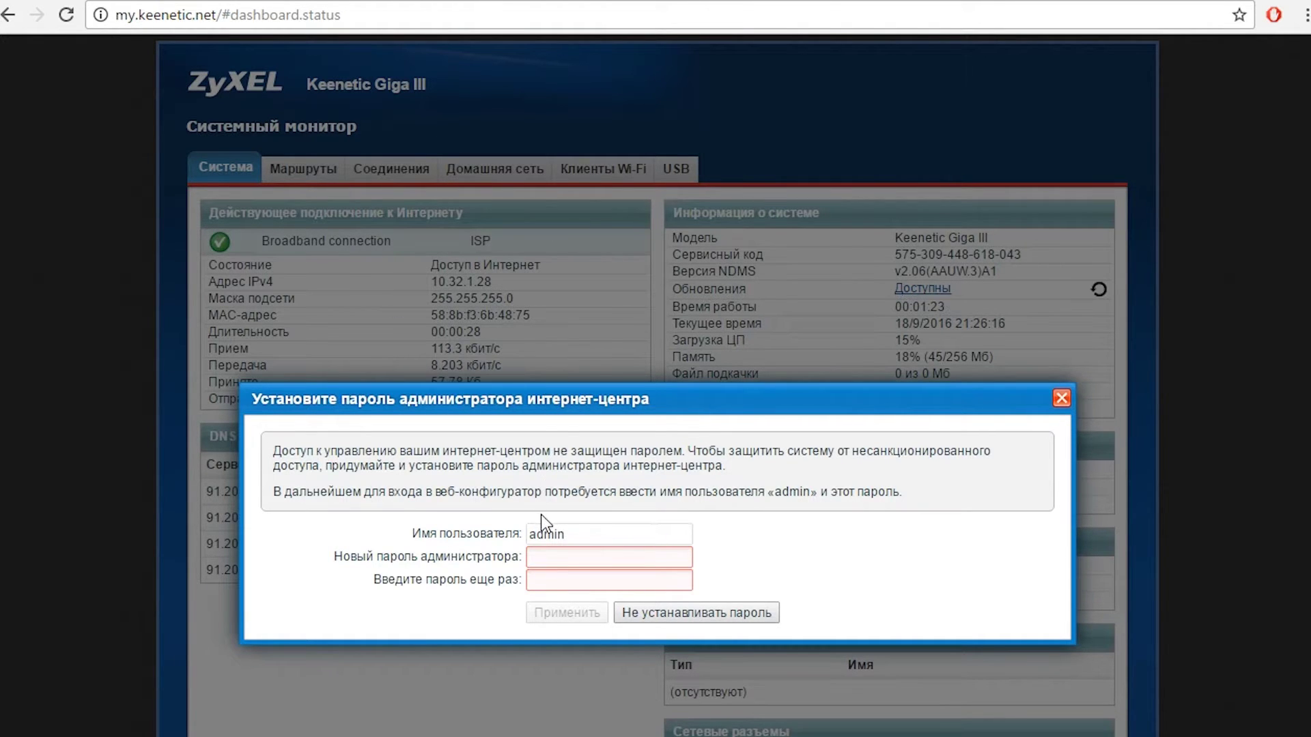
pyautogui.click(559, 558)
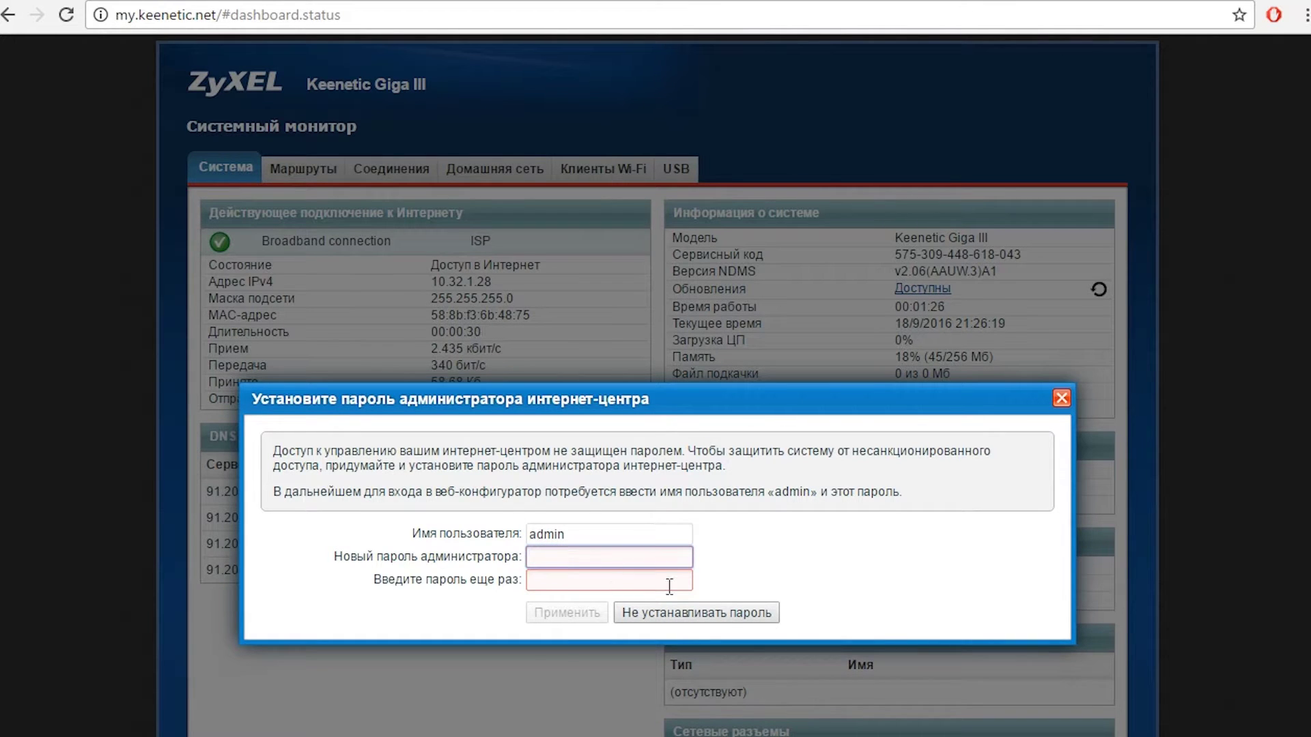
pyautogui.click(641, 614)
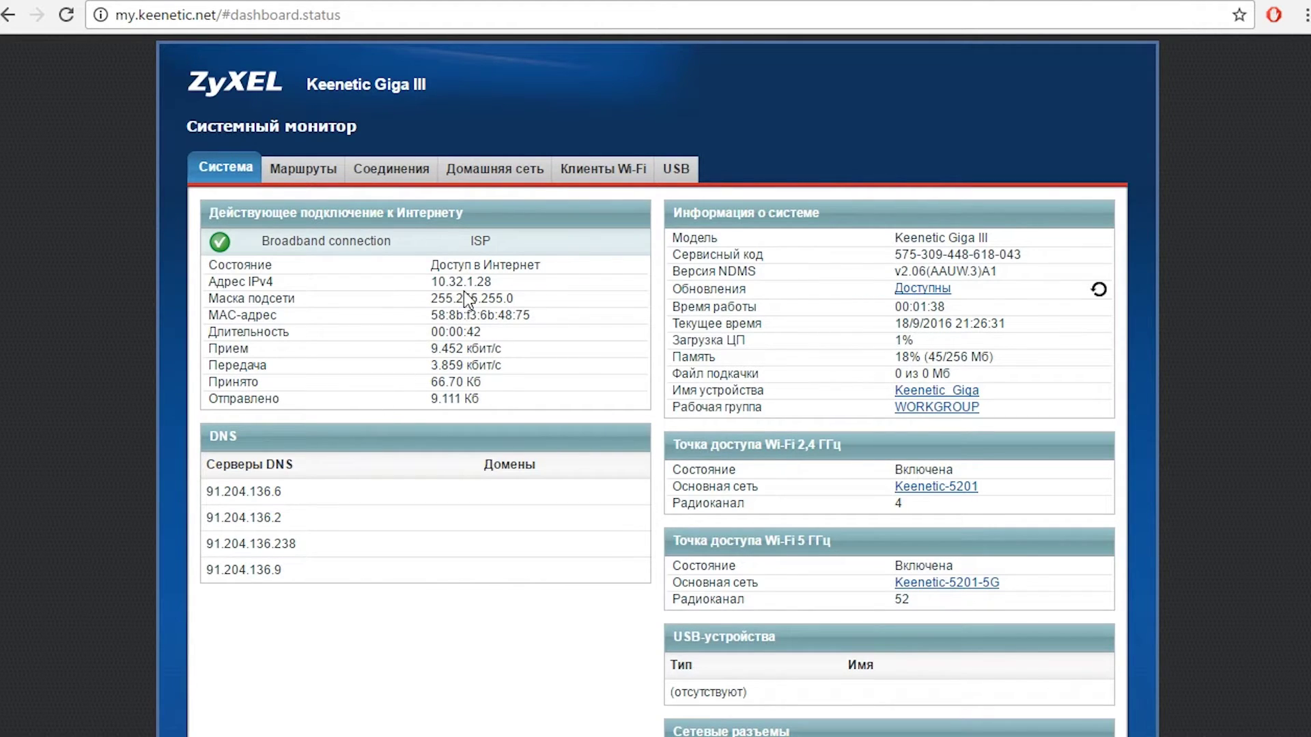
# Review the IPv4 address, subnet mask, MAC address, duration and traffic figures of the active Internet connection.
pyautogui.moveTo(430, 282); pyautogui.dragTo(567, 290)
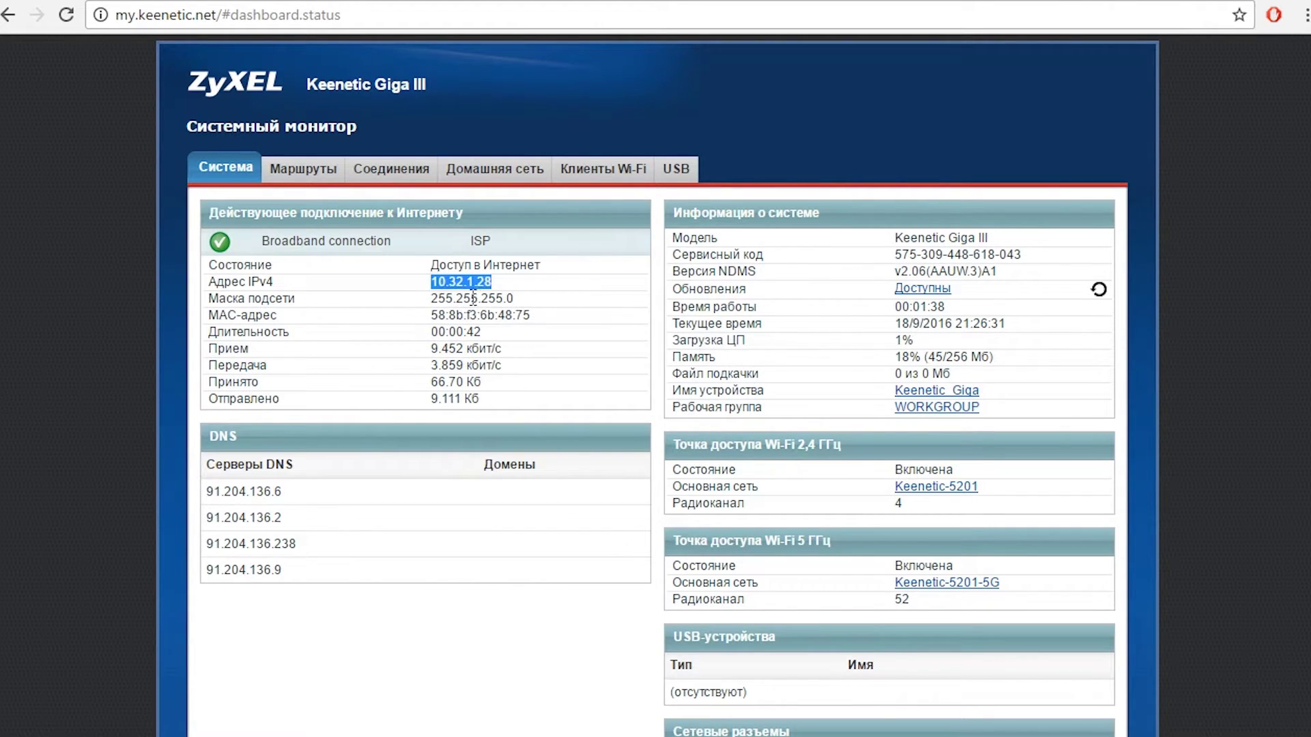
pyautogui.moveTo(473, 299); pyautogui.dragTo(546, 318)
pyautogui.moveTo(438, 334); pyautogui.dragTo(420, 386)
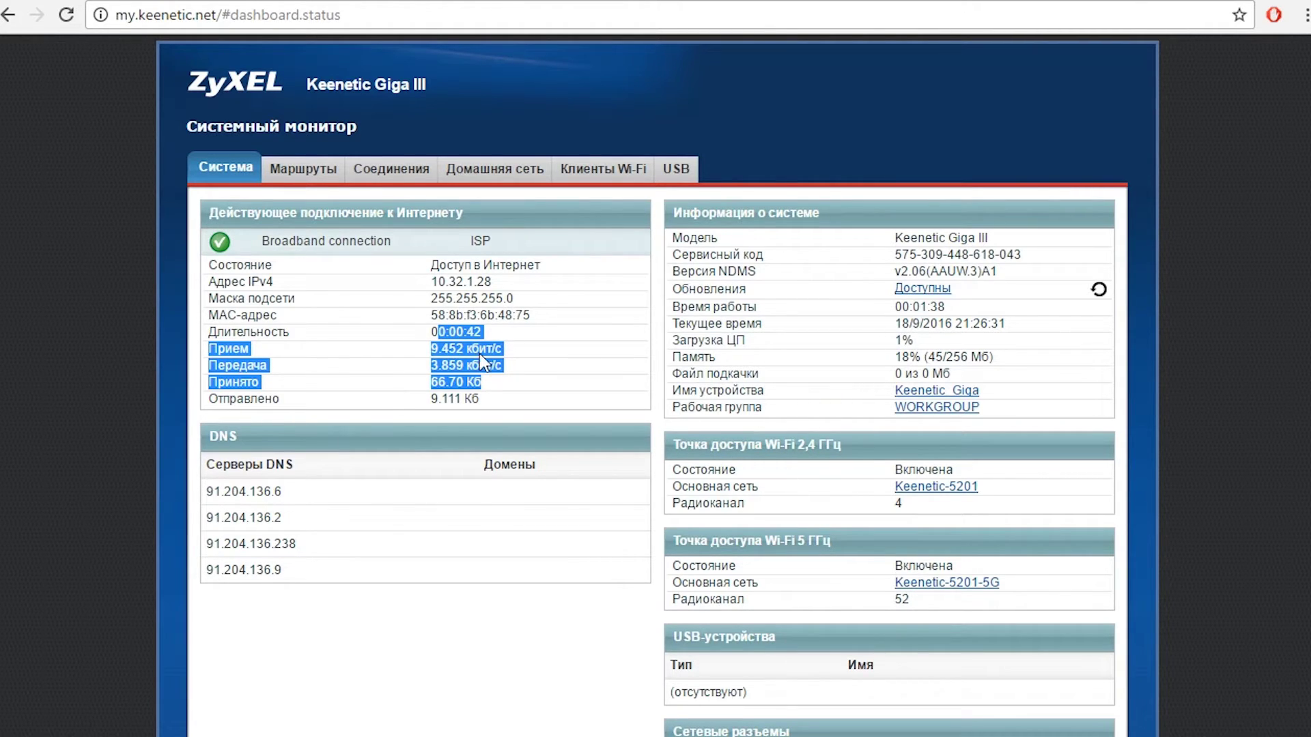
pyautogui.click(482, 310)
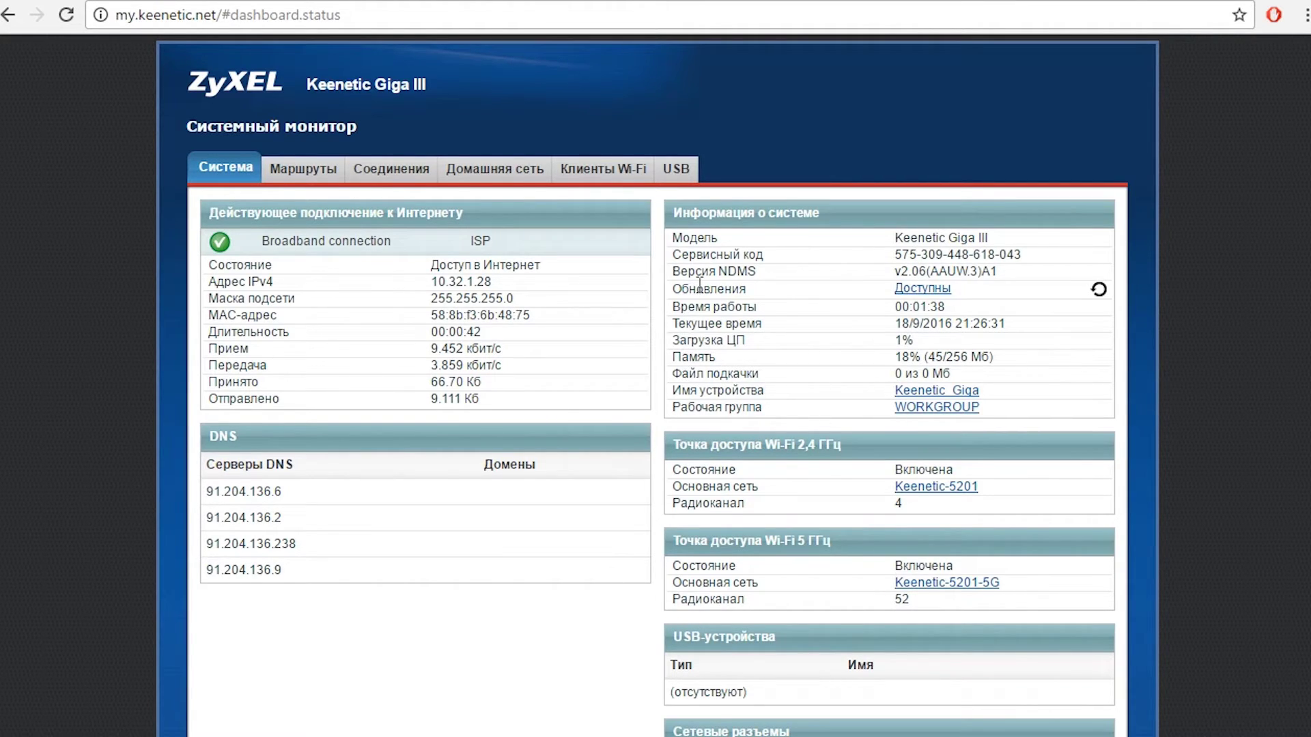
# Open the available updates from the system information and confirm downloading and writing them to the router.
pyautogui.moveTo(682, 291); pyautogui.dragTo(782, 291)
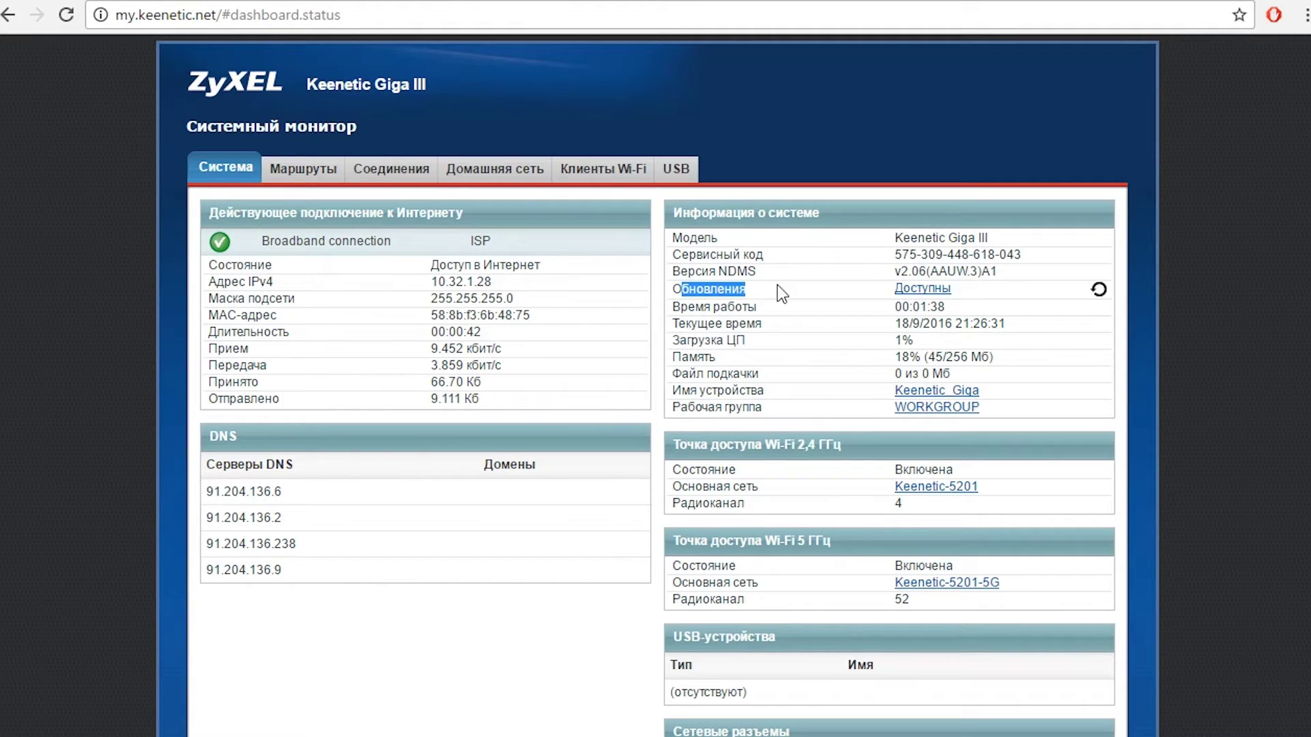
pyautogui.click(933, 290)
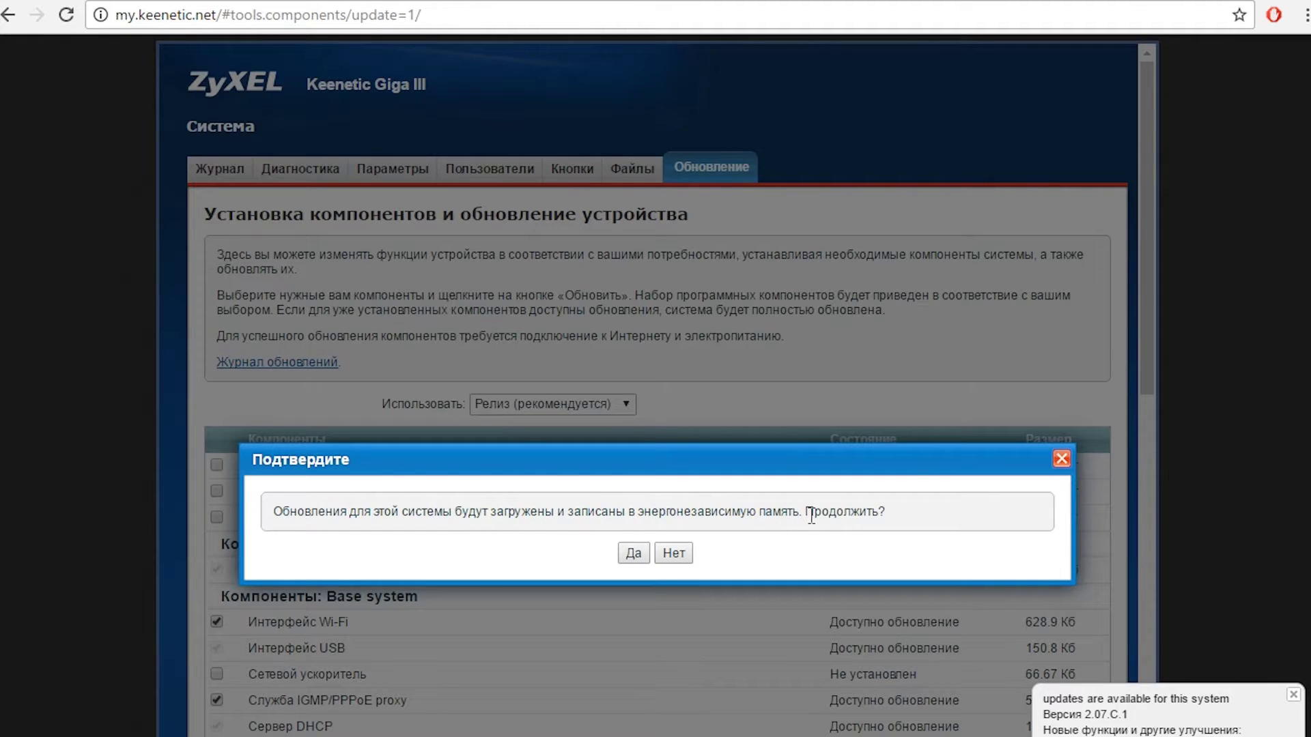
pyautogui.click(632, 555)
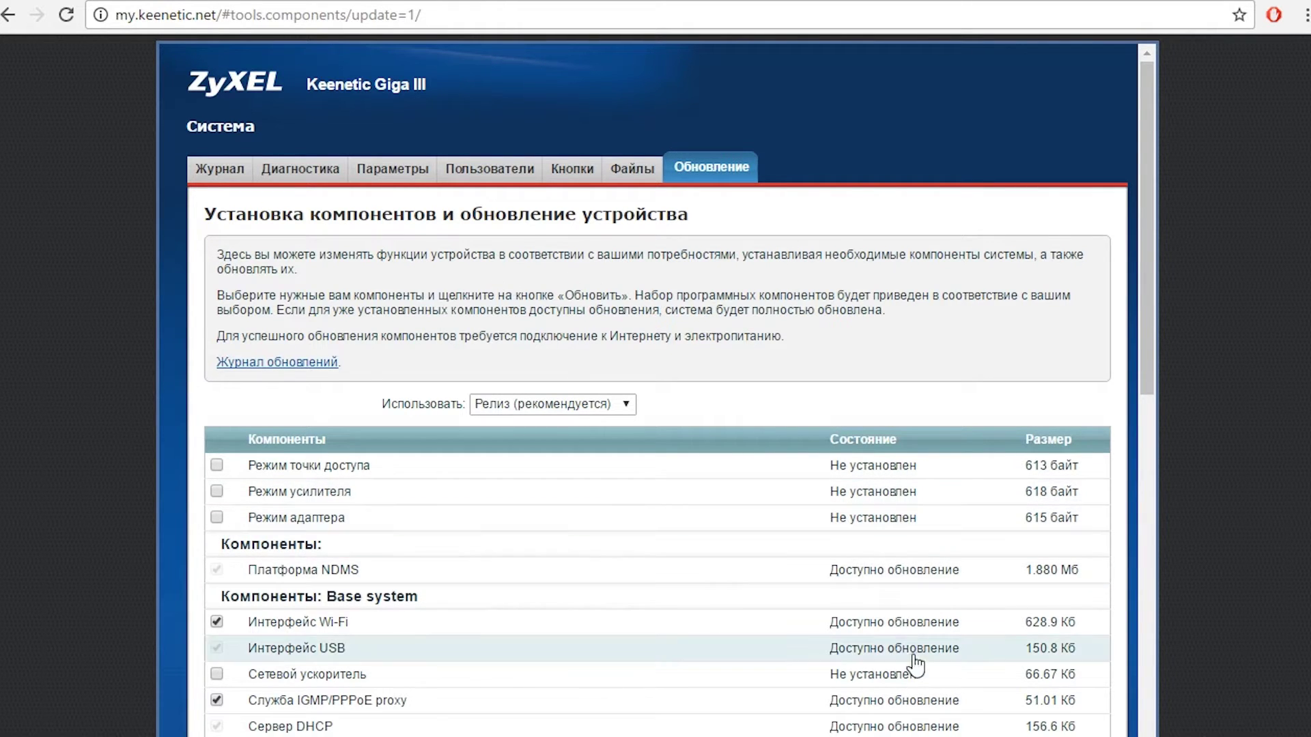
# Look through the update component list and the other system settings pages, and return to the system monitor.
pyautogui.scroll(-20, 732, 527)
pyautogui.scroll(20, 731, 527)
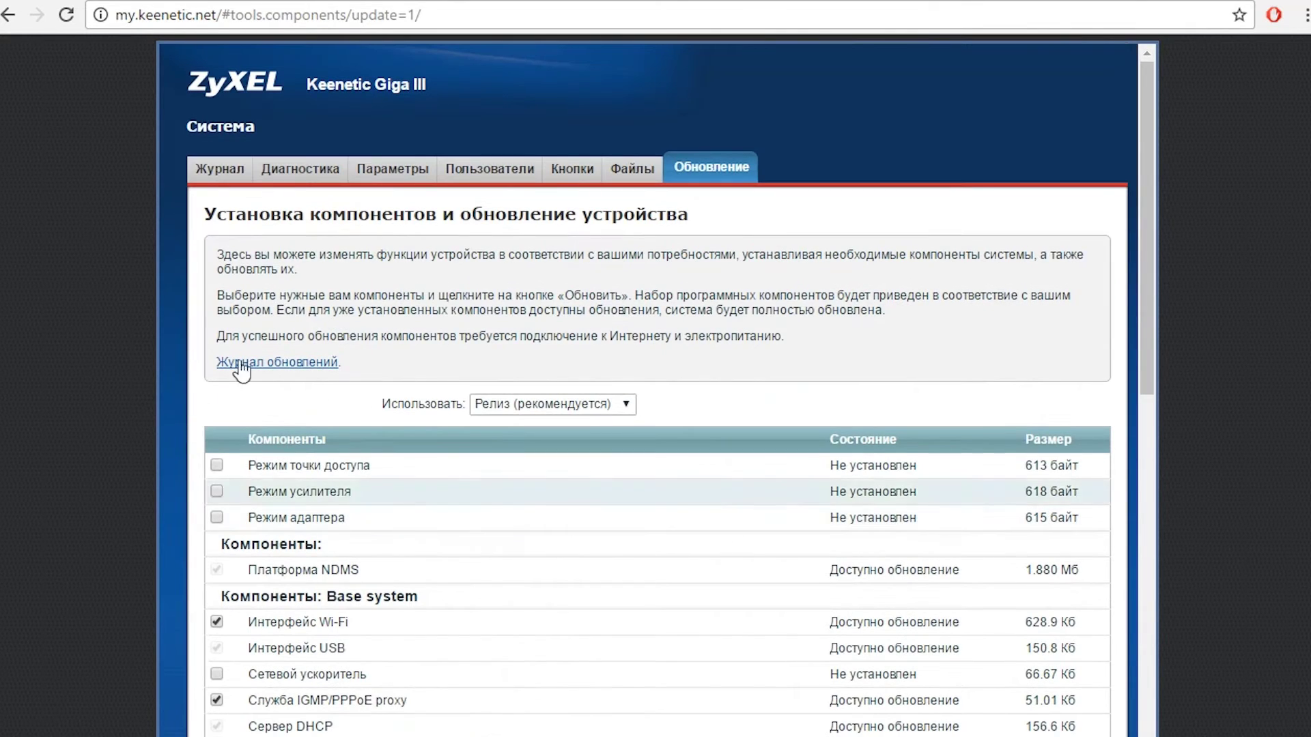
pyautogui.click(217, 172)
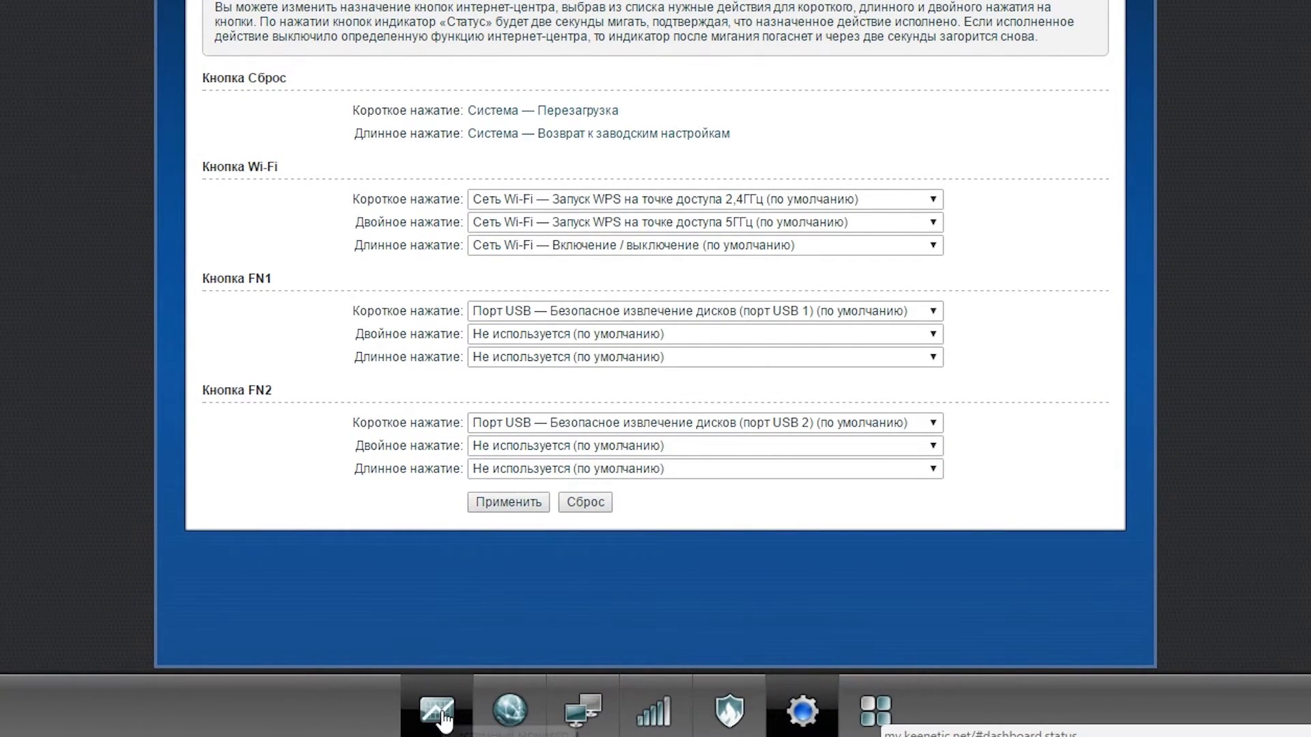
pyautogui.click(437, 713)
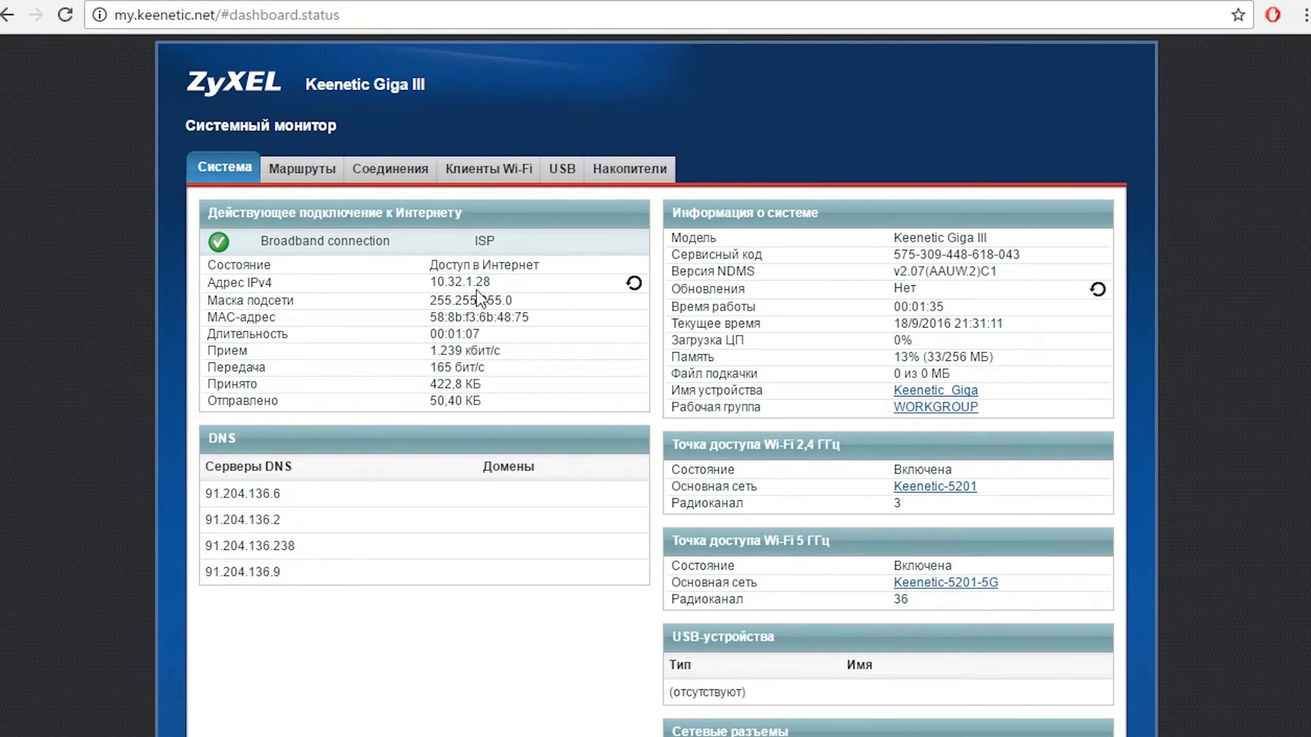
# Examine the active connection's parameters again along with the USB devices section on the system monitor.
pyautogui.moveTo(430, 265); pyautogui.dragTo(207, 300)
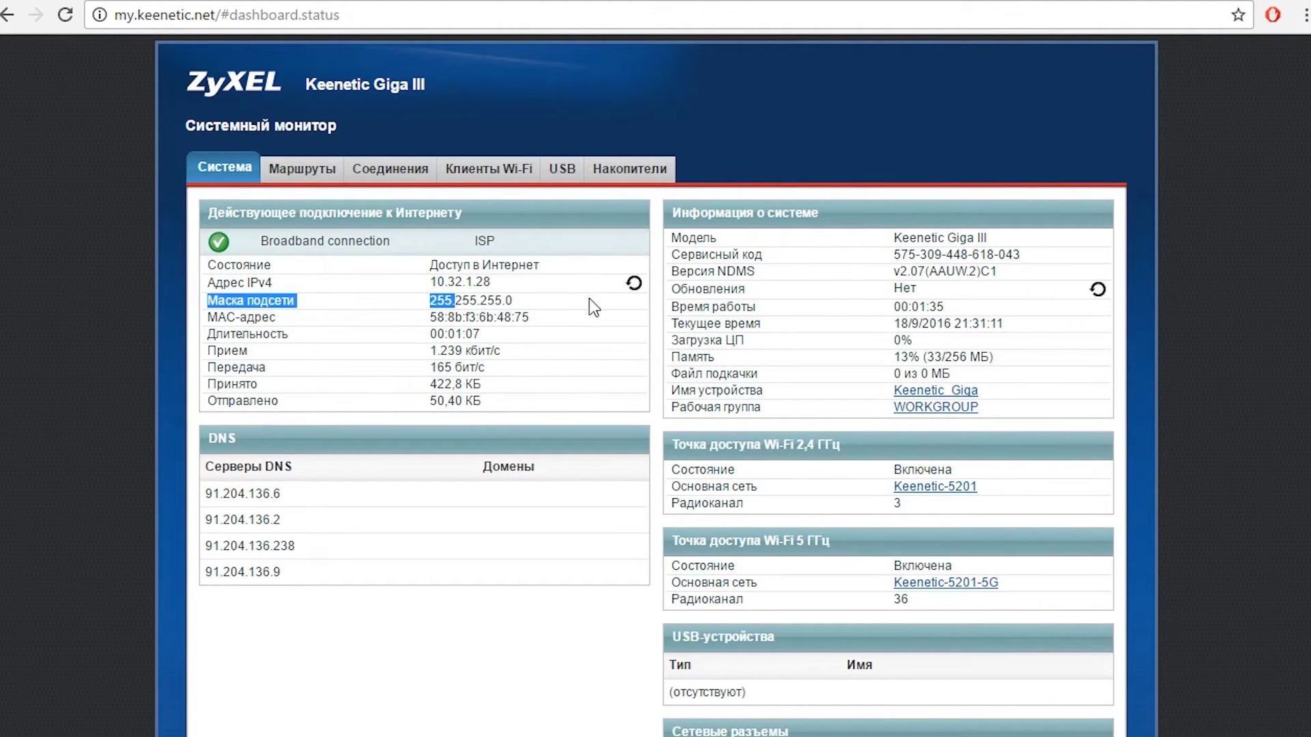
pyautogui.click(482, 304)
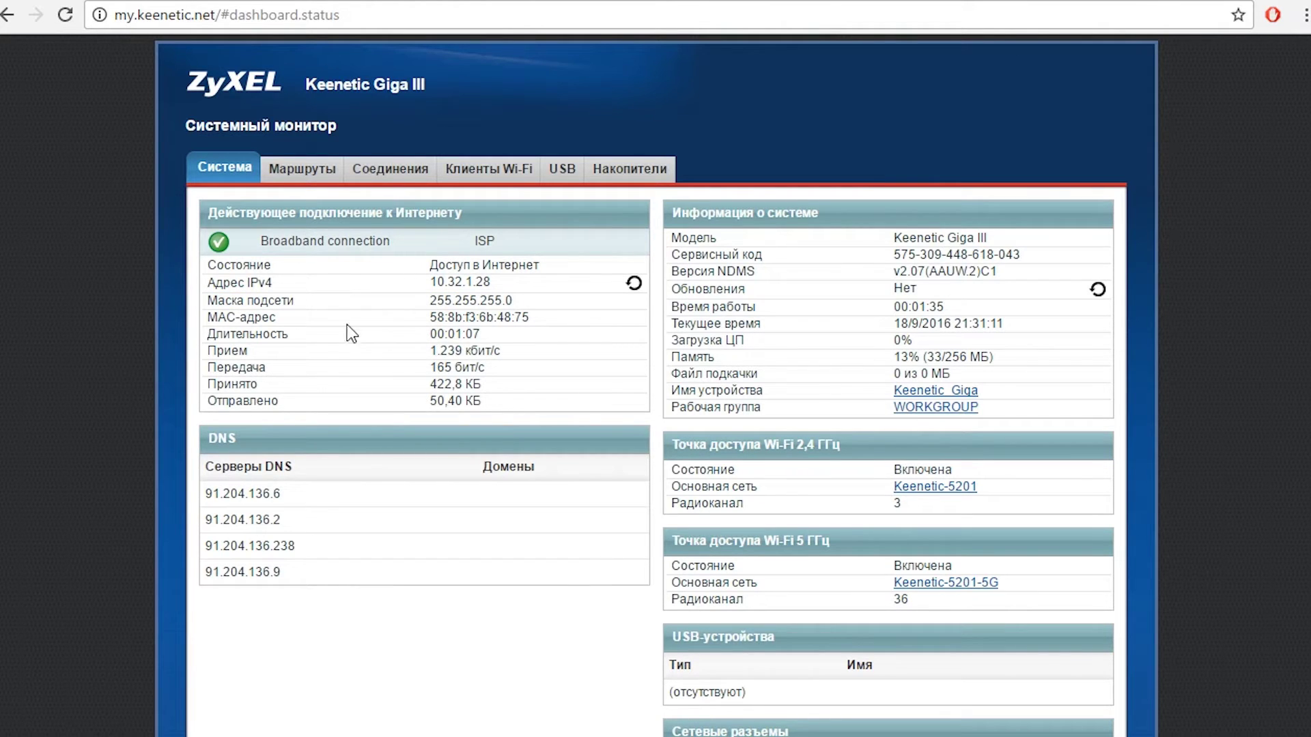
pyautogui.moveTo(216, 317); pyautogui.dragTo(506, 394)
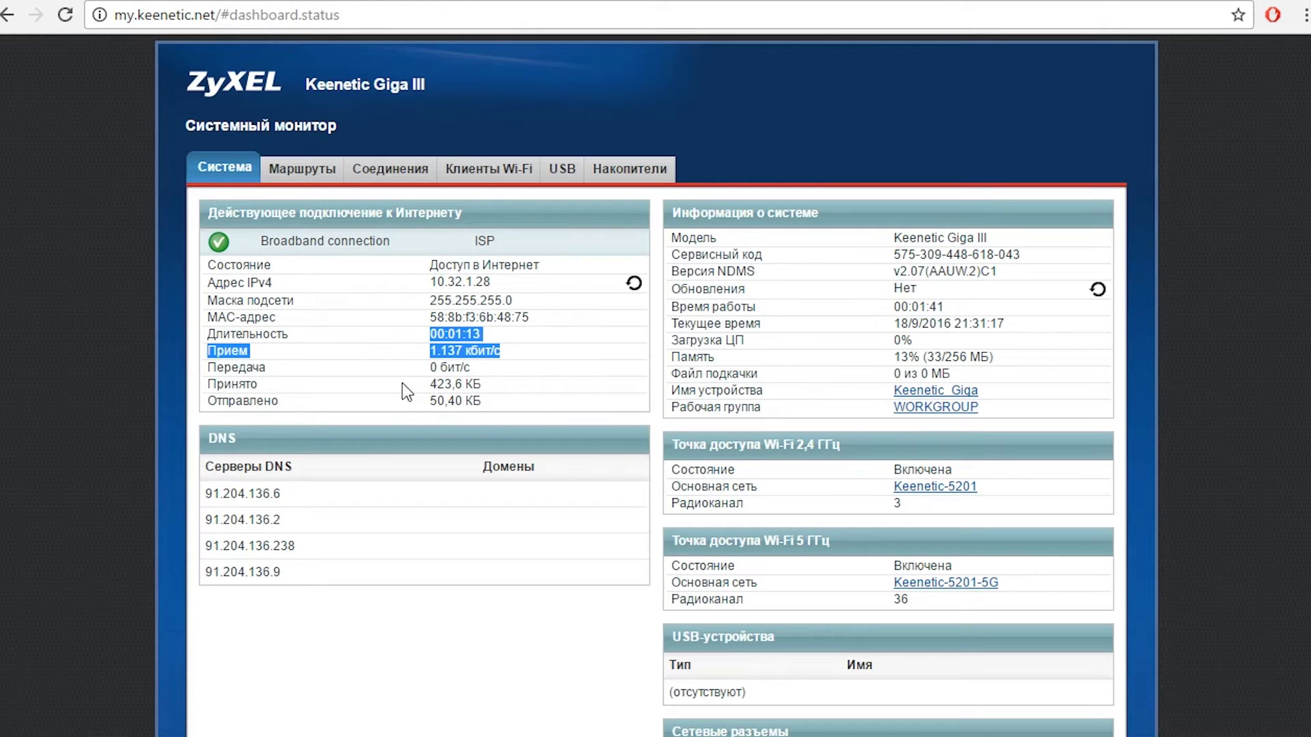
pyautogui.moveTo(428, 368); pyautogui.dragTo(437, 390)
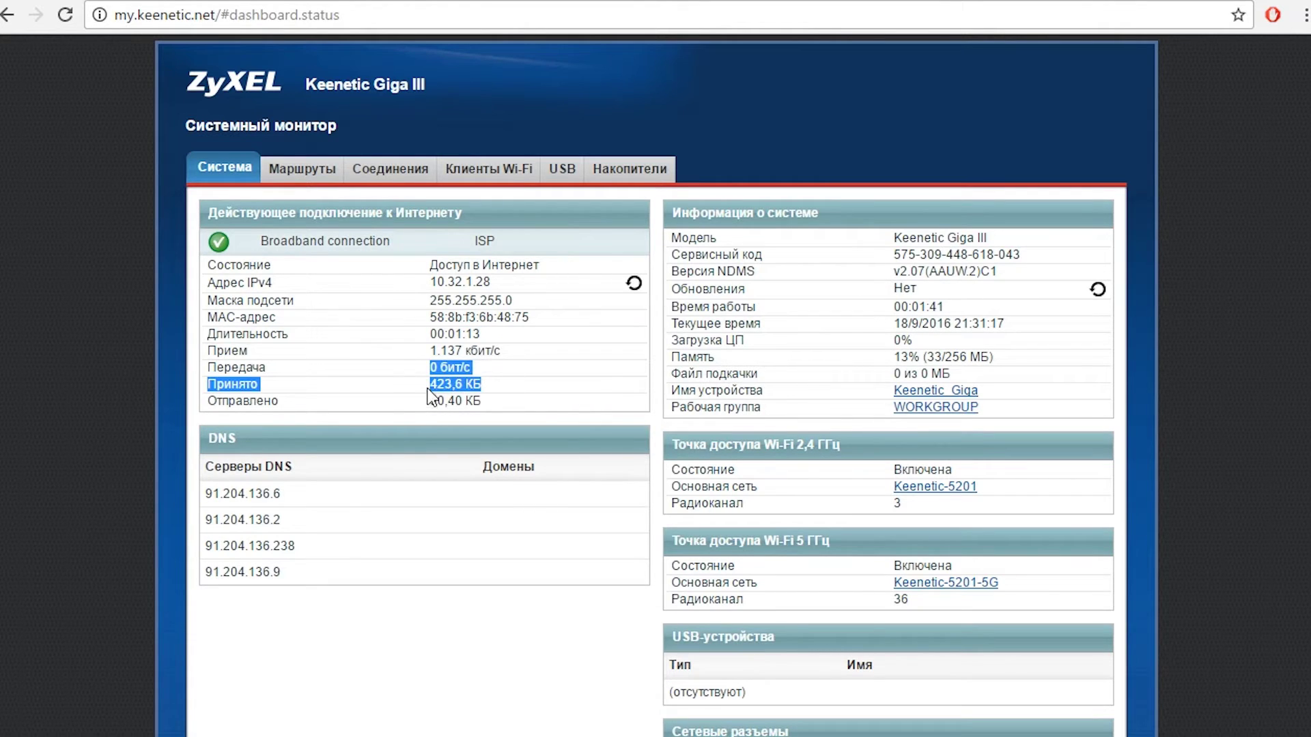
pyautogui.click(453, 394)
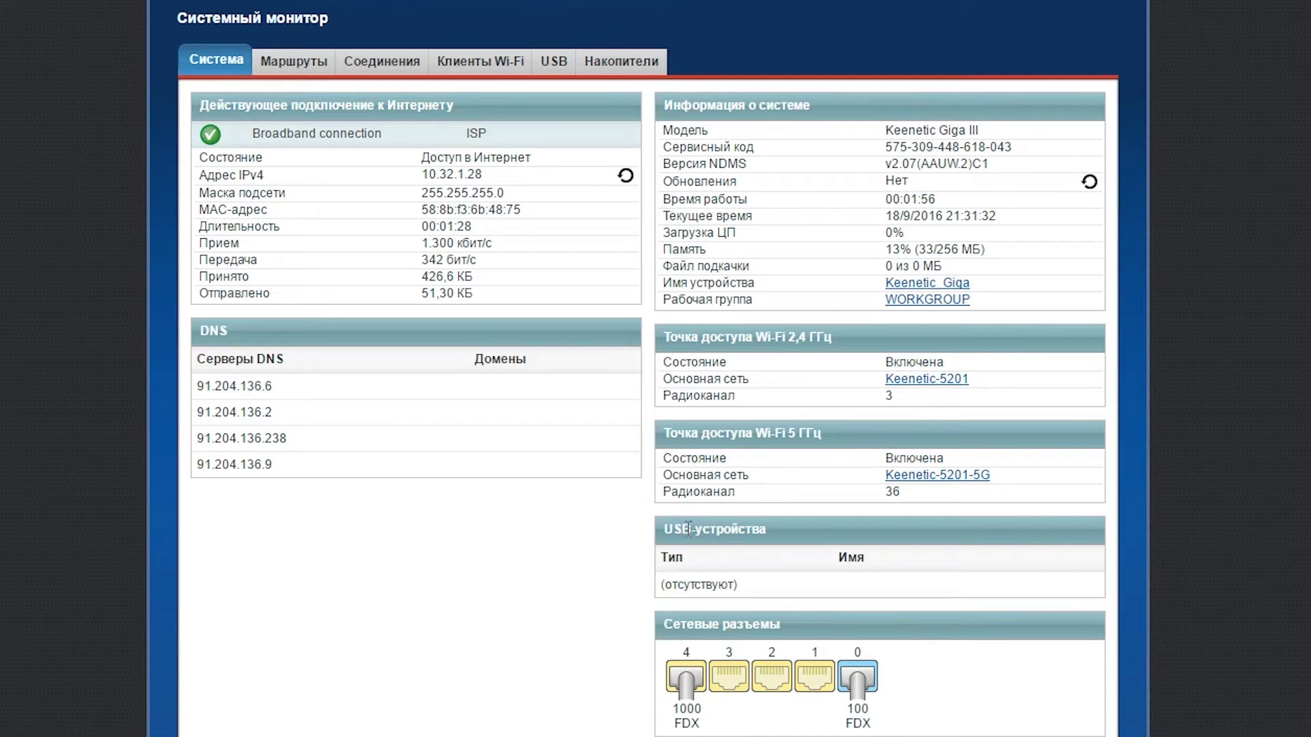
pyautogui.moveTo(782, 589); pyautogui.dragTo(826, 568)
pyautogui.click(859, 560)
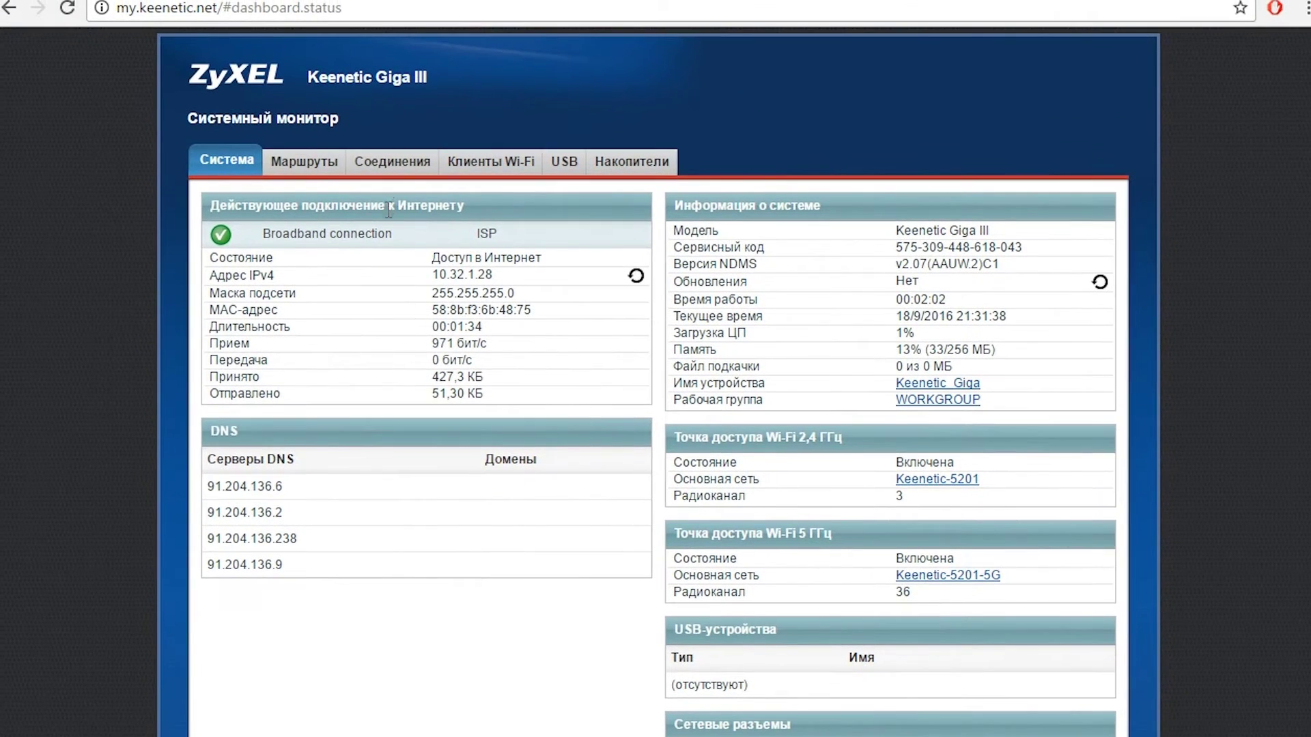
# View the active routes, the current connections and the list of connected Wi-Fi clients.
pyautogui.click(292, 159)
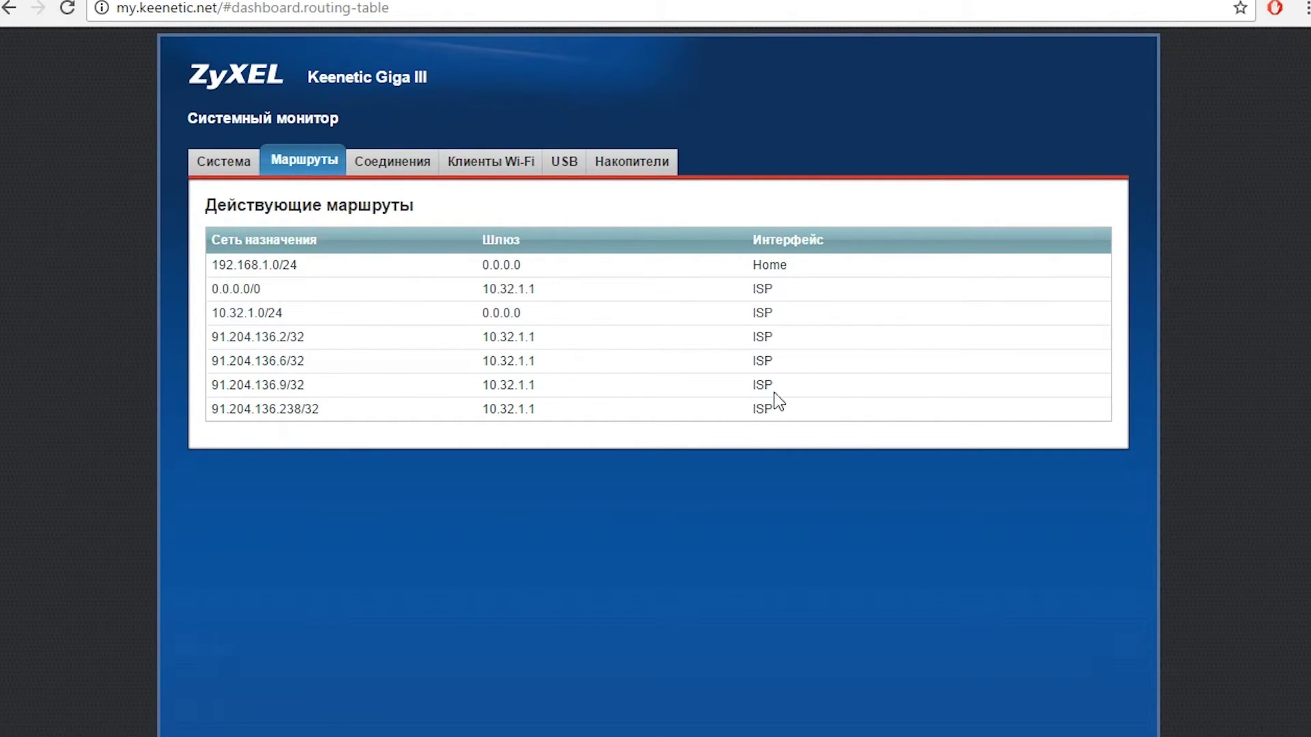
pyautogui.click(409, 169)
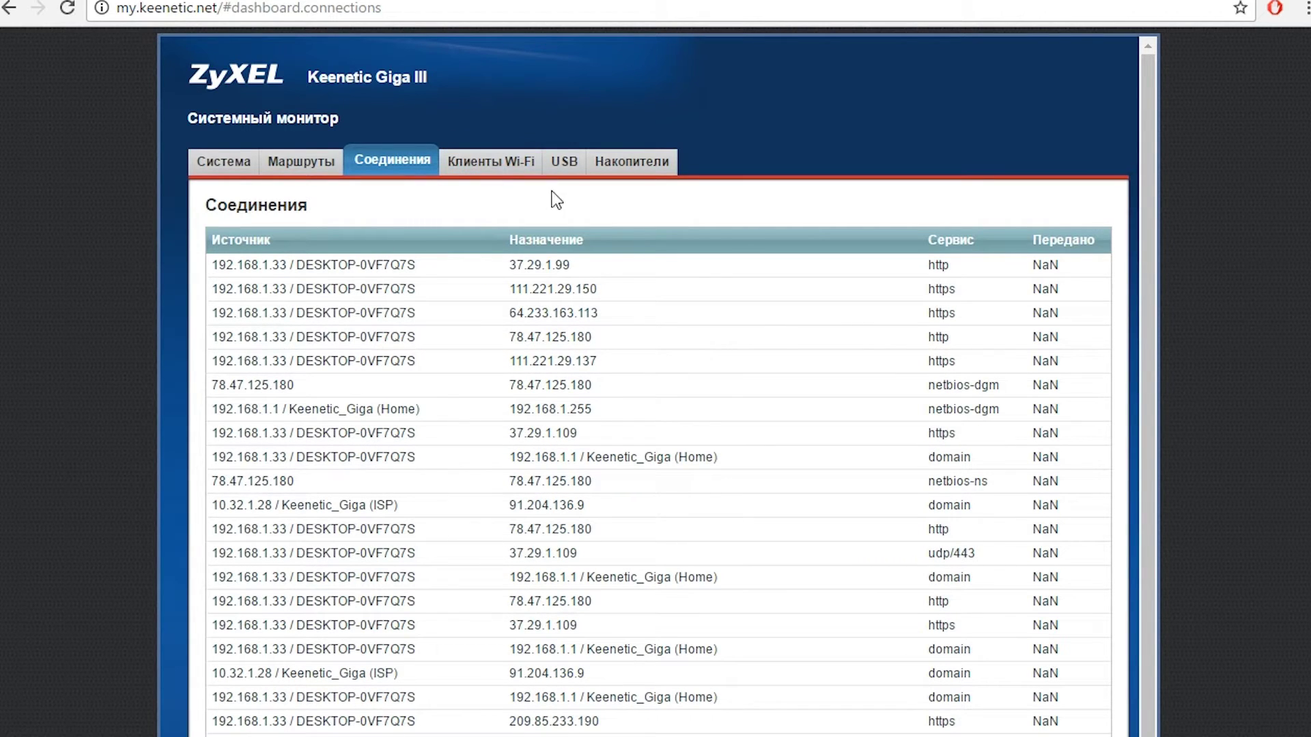
pyautogui.click(497, 169)
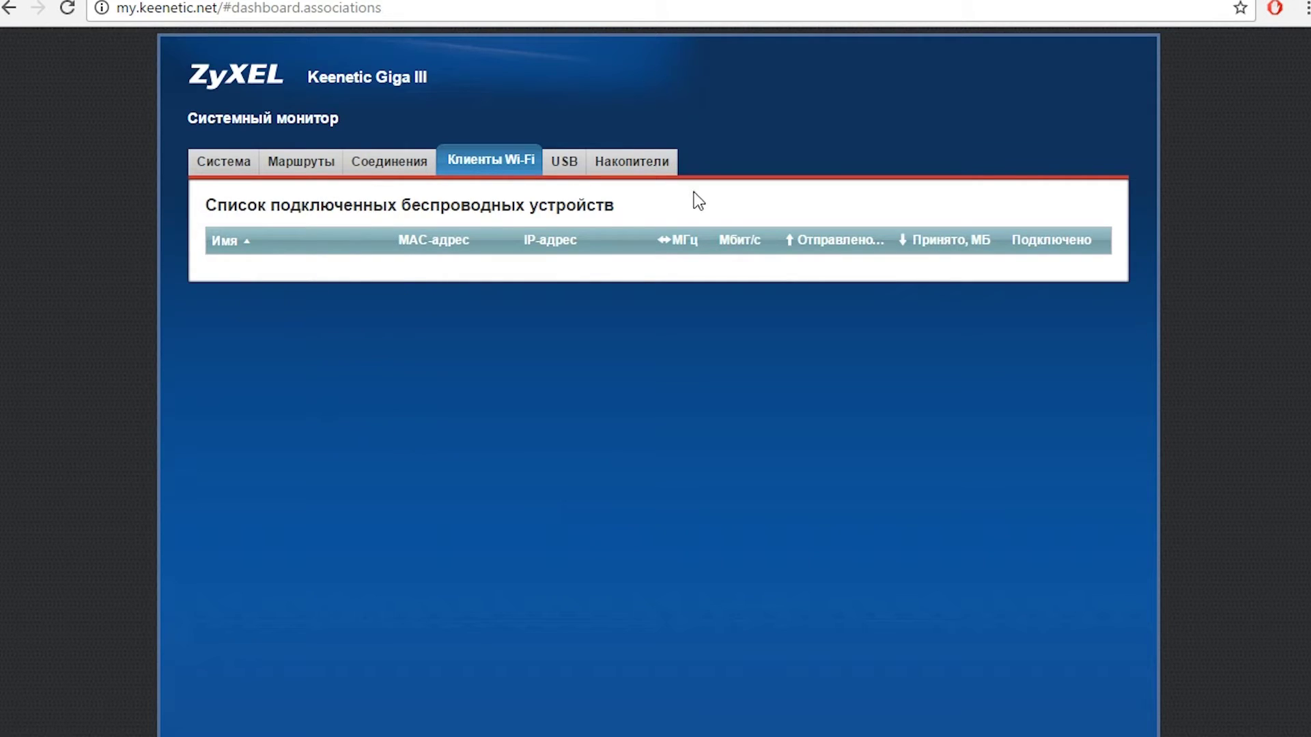
# Examine the storage, modem and network printer lists on the USB page of the system monitor.
pyautogui.click(564, 164)
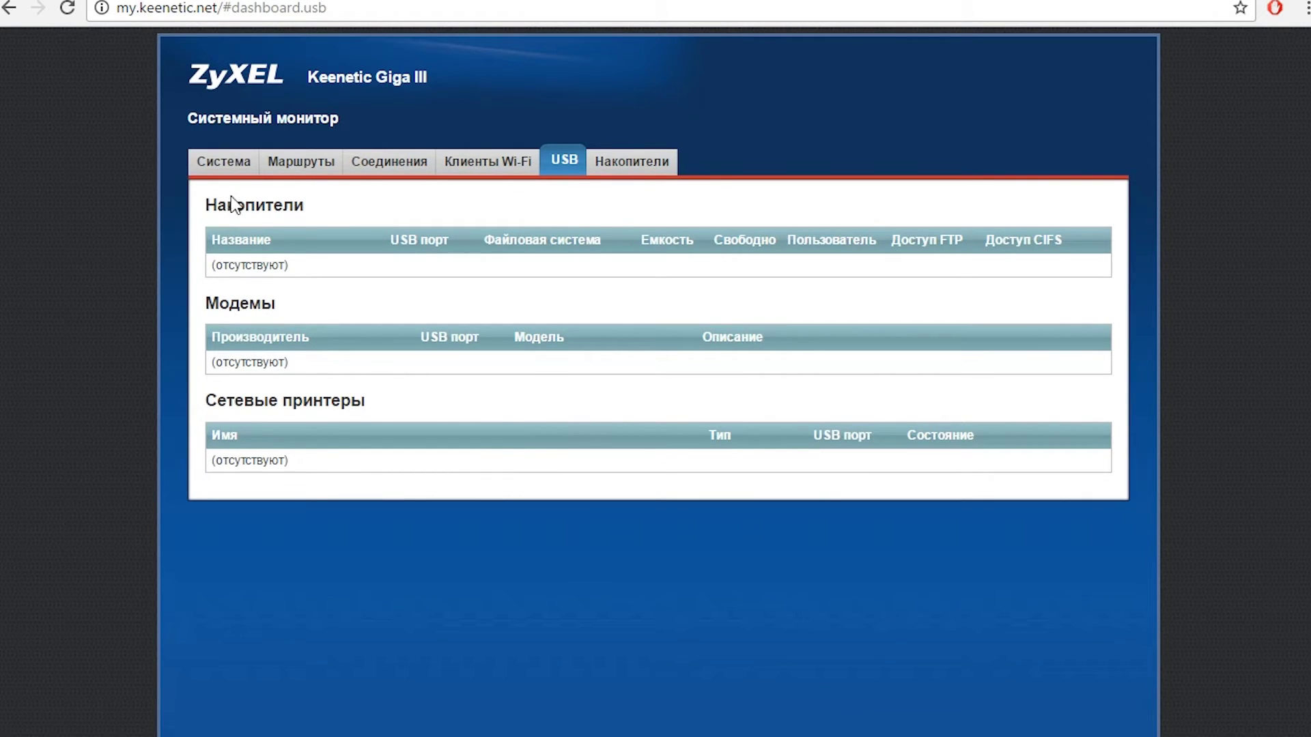
pyautogui.moveTo(216, 266); pyautogui.dragTo(373, 266)
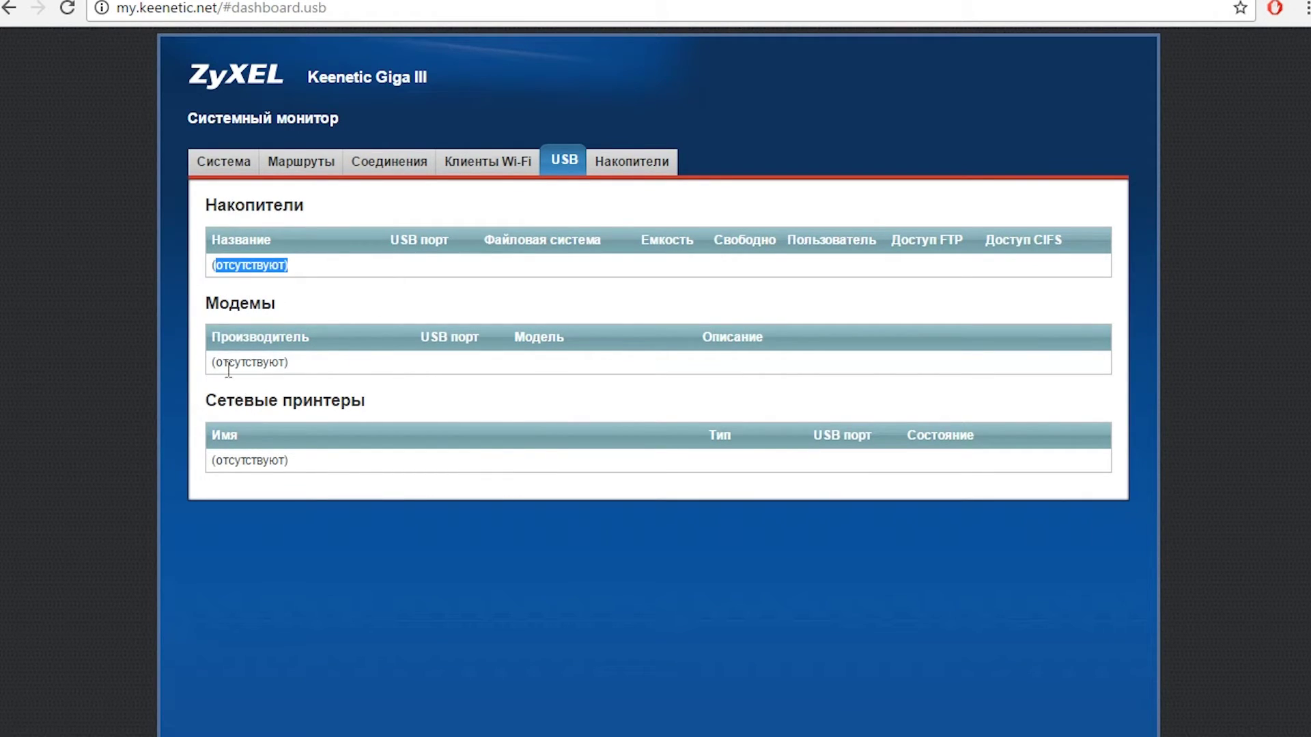
pyautogui.moveTo(219, 303); pyautogui.dragTo(355, 370)
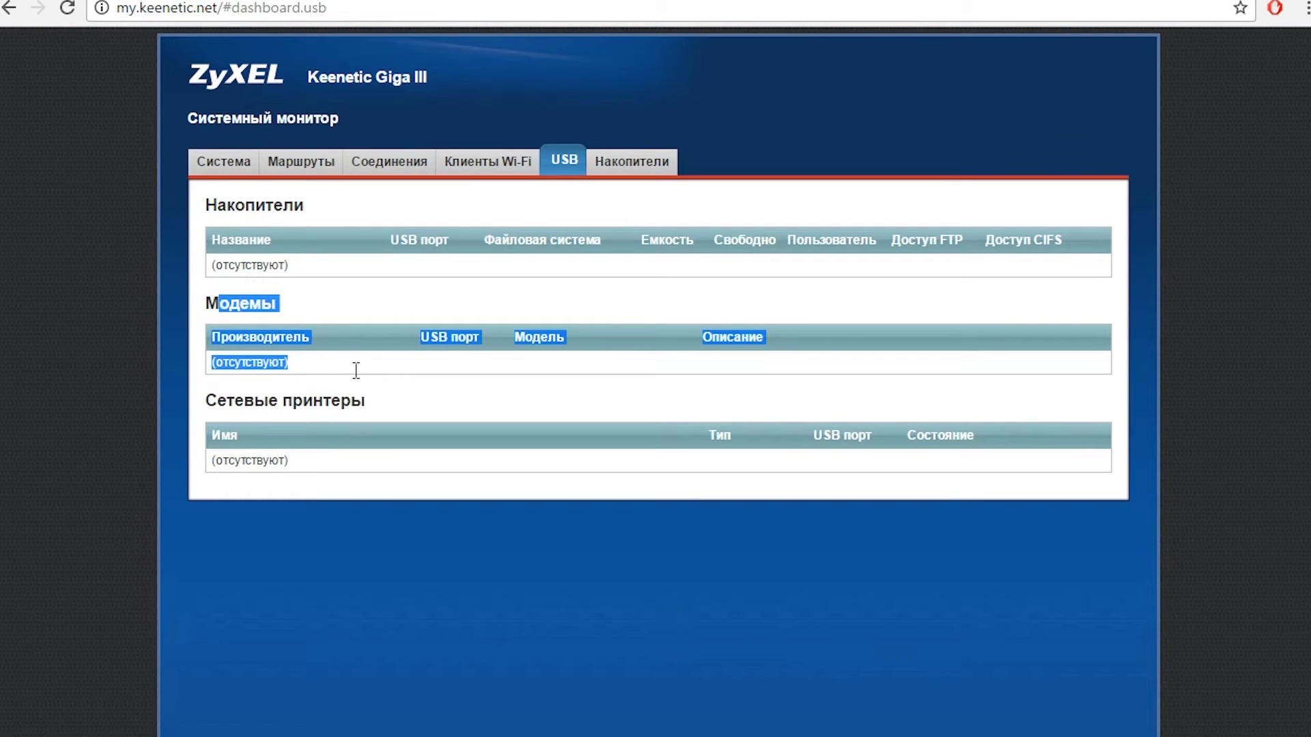
pyautogui.click(217, 395)
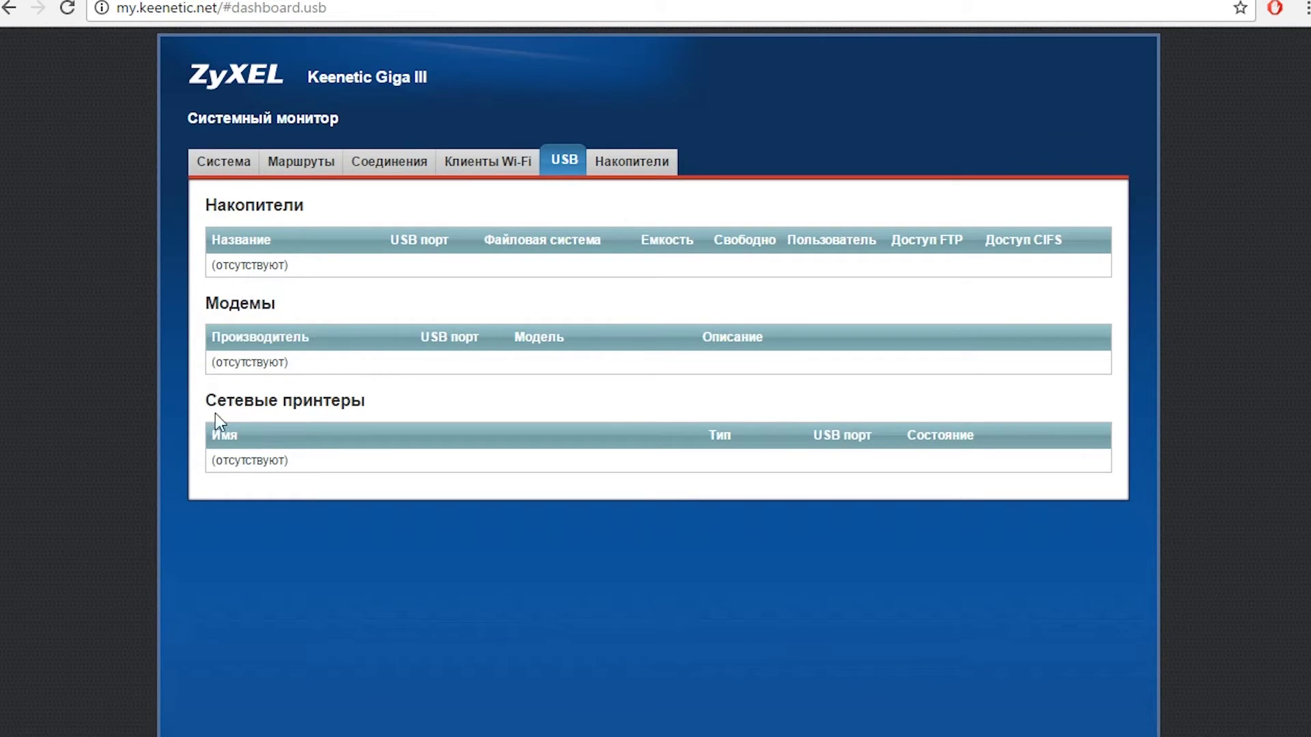
pyautogui.tripleClick(233, 457)
pyautogui.click(300, 464)
pyautogui.doubleClick(250, 460)
pyautogui.click(349, 459)
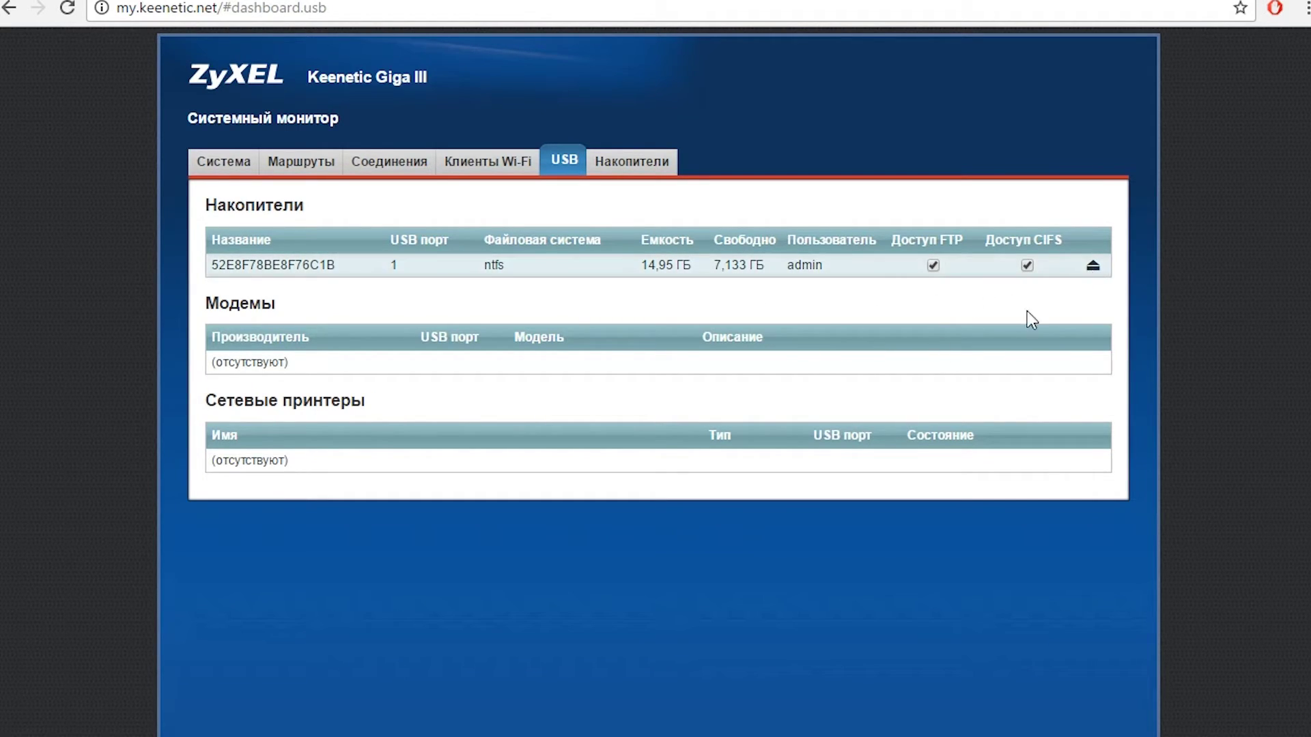
# Browse the attached USB drive's files, visiting the печать and Формакология ! folders and returning to the drive's root.
pyautogui.click(633, 163)
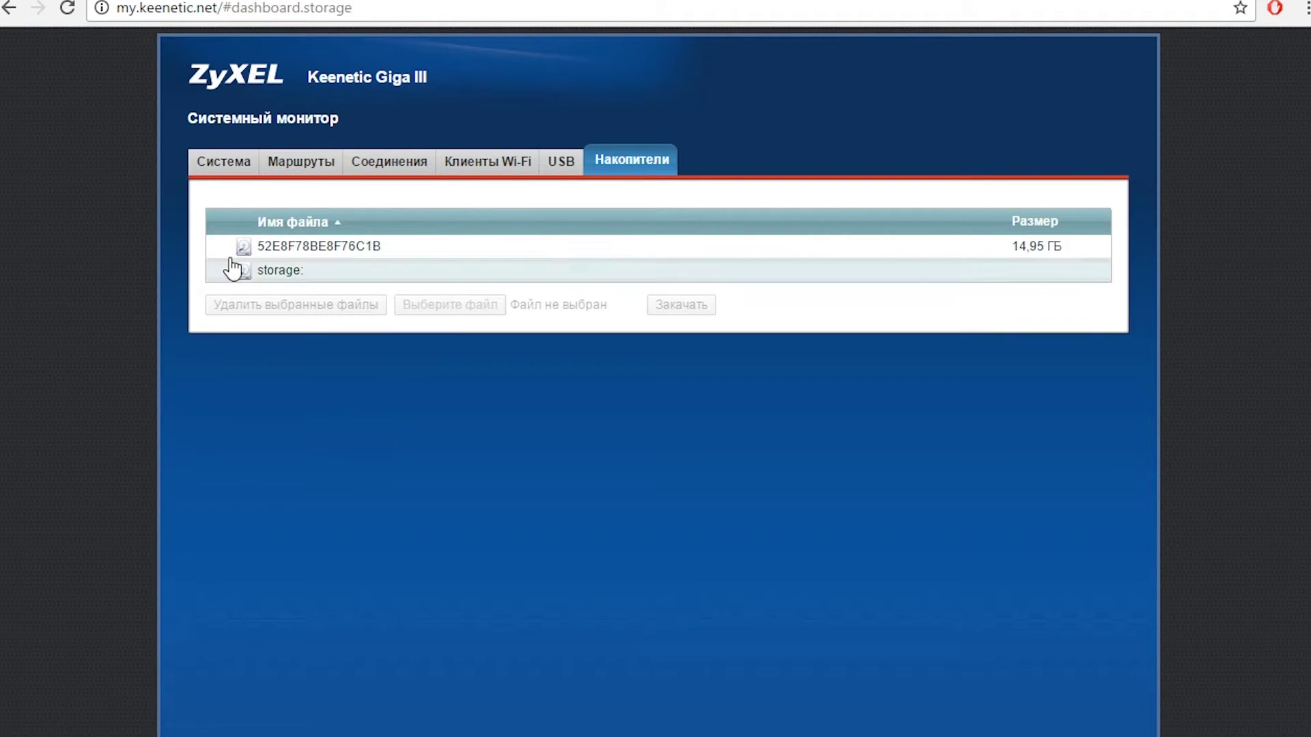
pyautogui.click(356, 249)
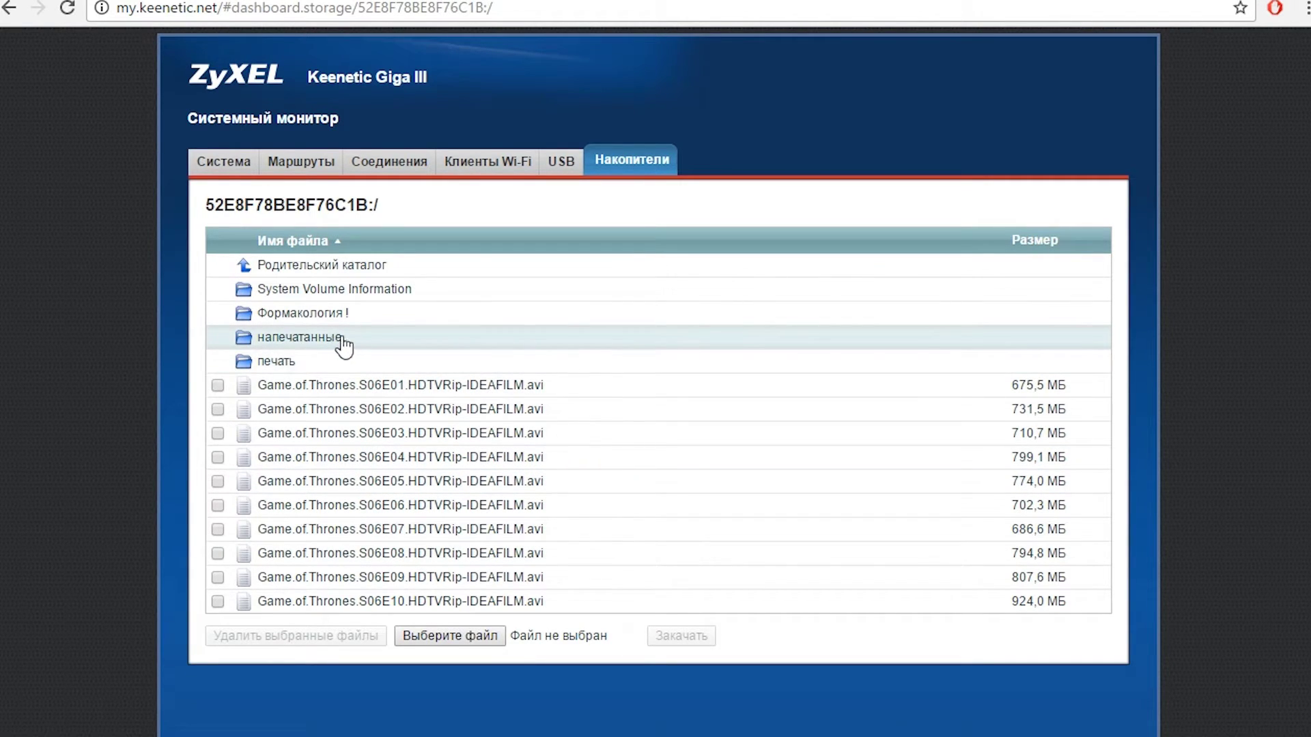
pyautogui.click(328, 362)
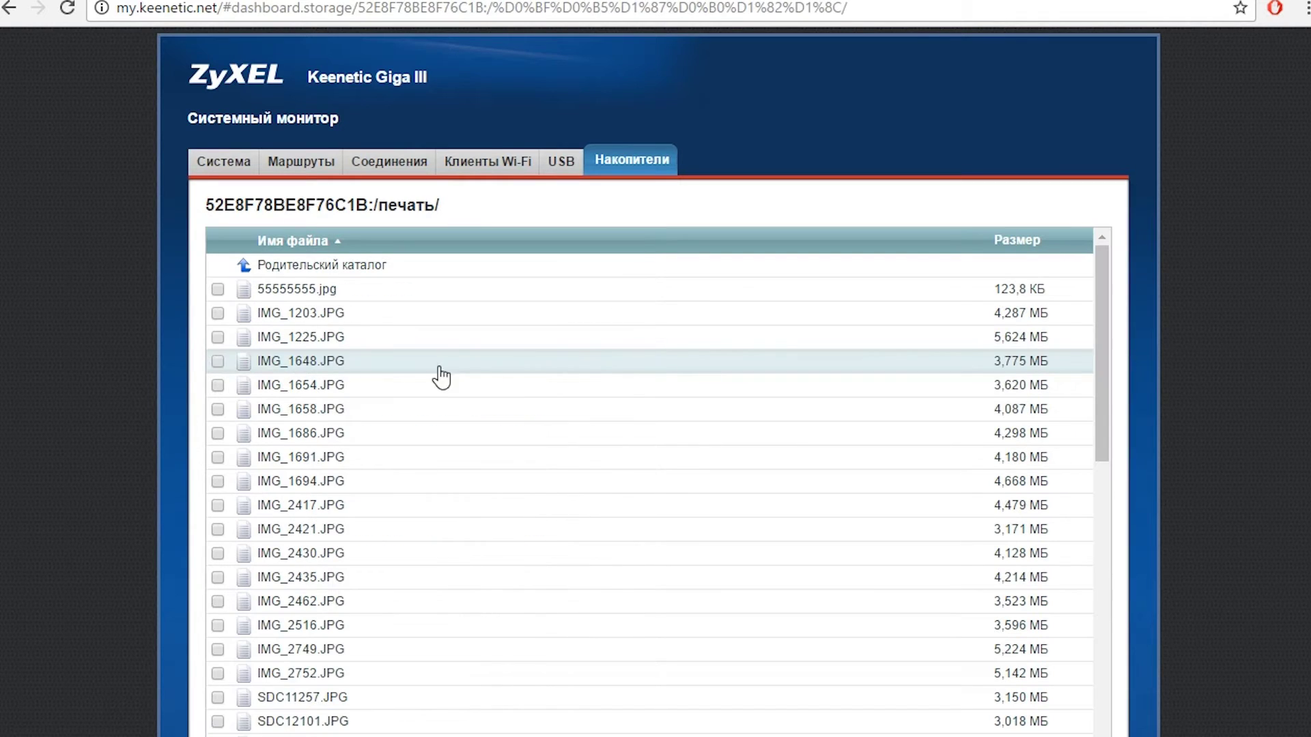
pyautogui.click(296, 271)
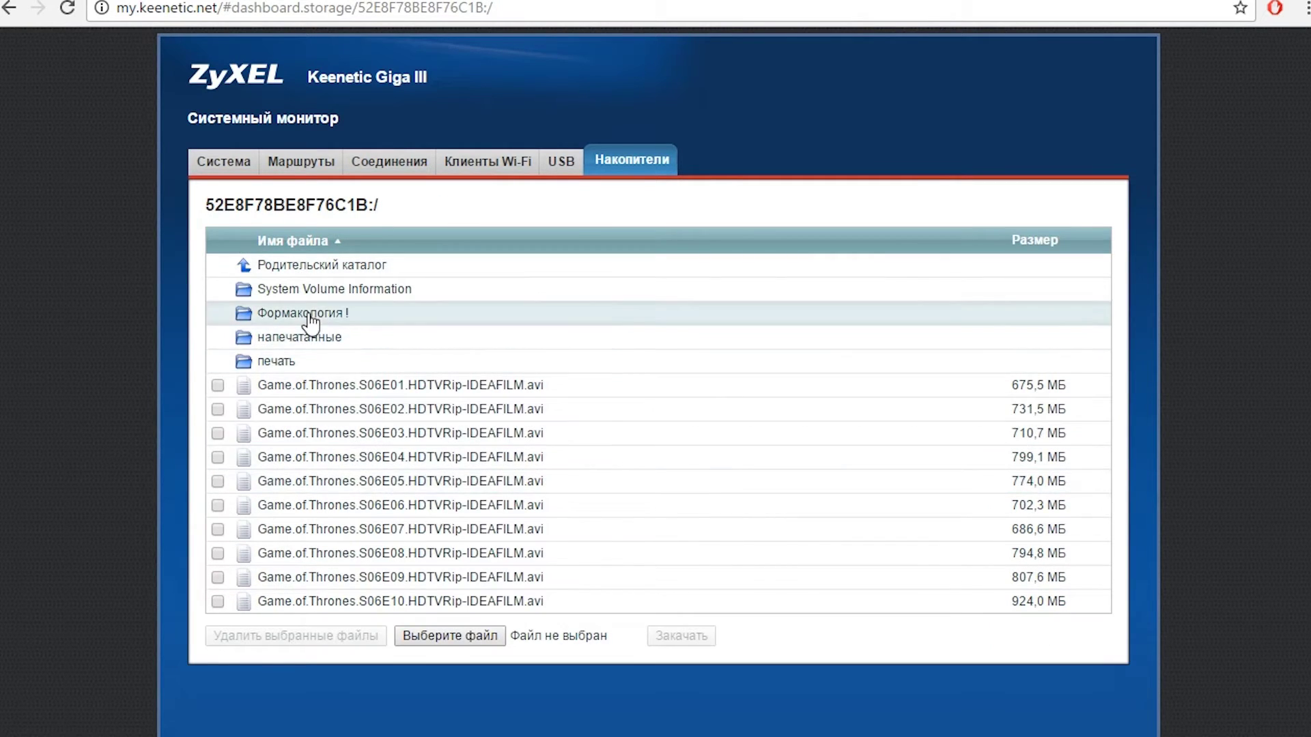
pyautogui.click(327, 316)
pyautogui.click(260, 266)
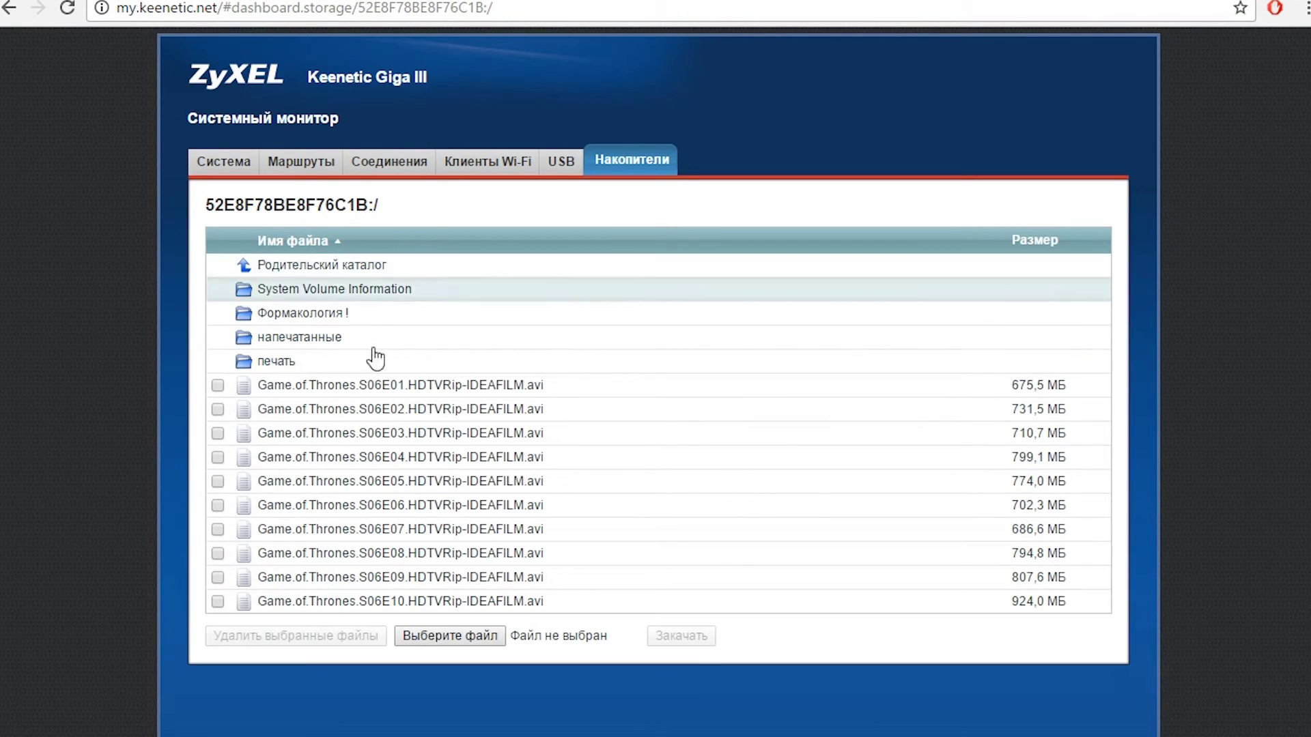
# Reopen the USB drive's contents from the USB device list and go up to the list of storage devices.
pyautogui.click(570, 165)
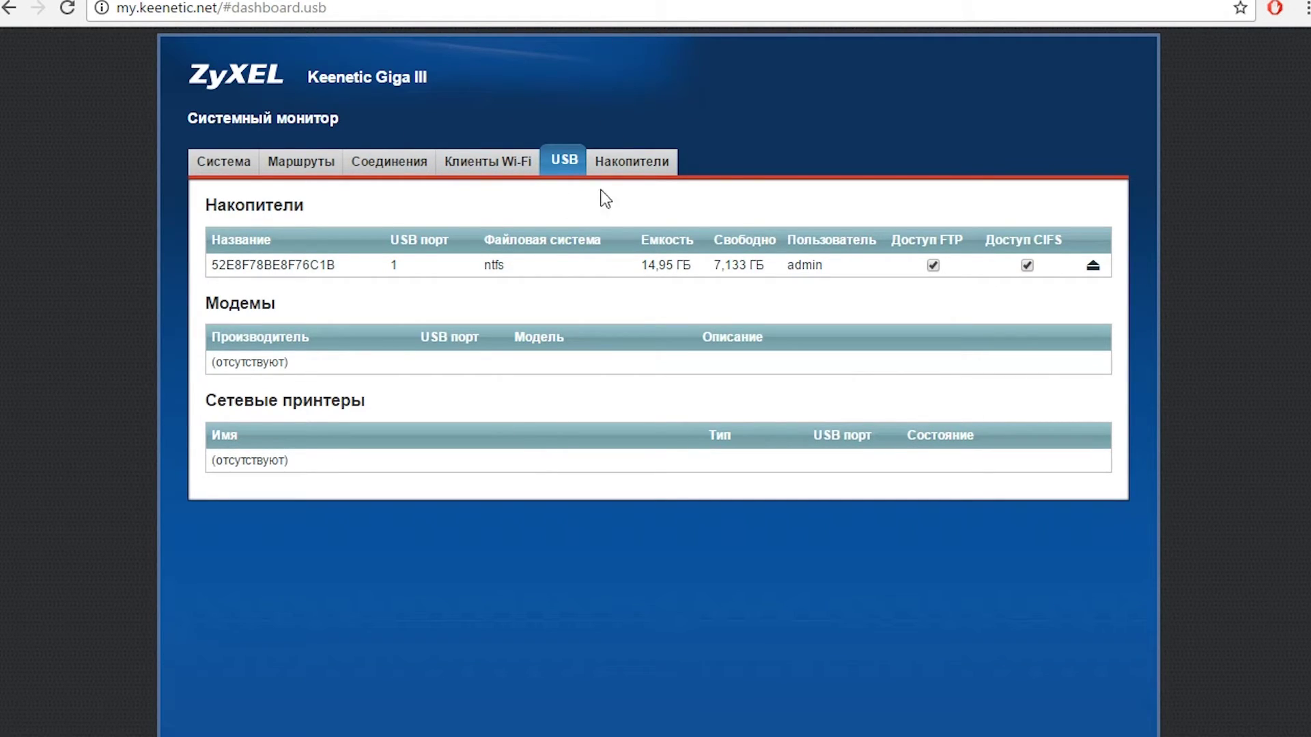
pyautogui.click(293, 271)
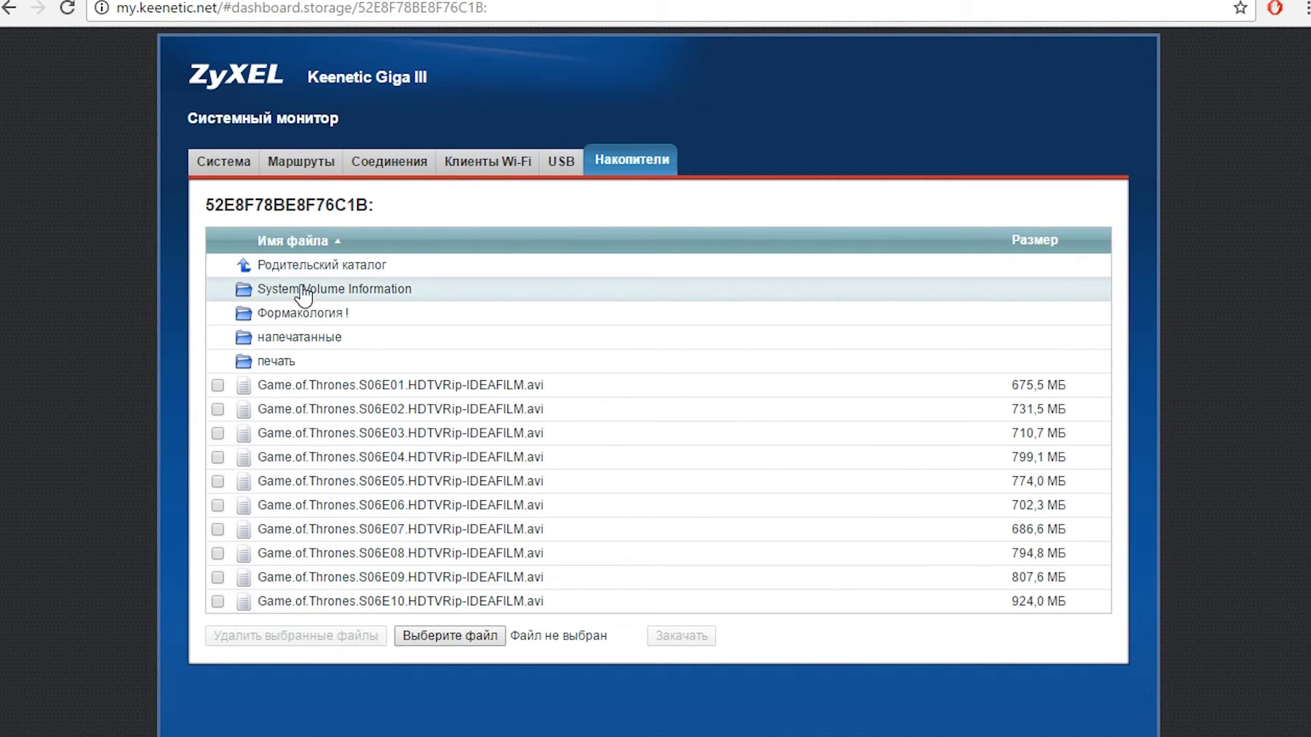
pyautogui.click(296, 264)
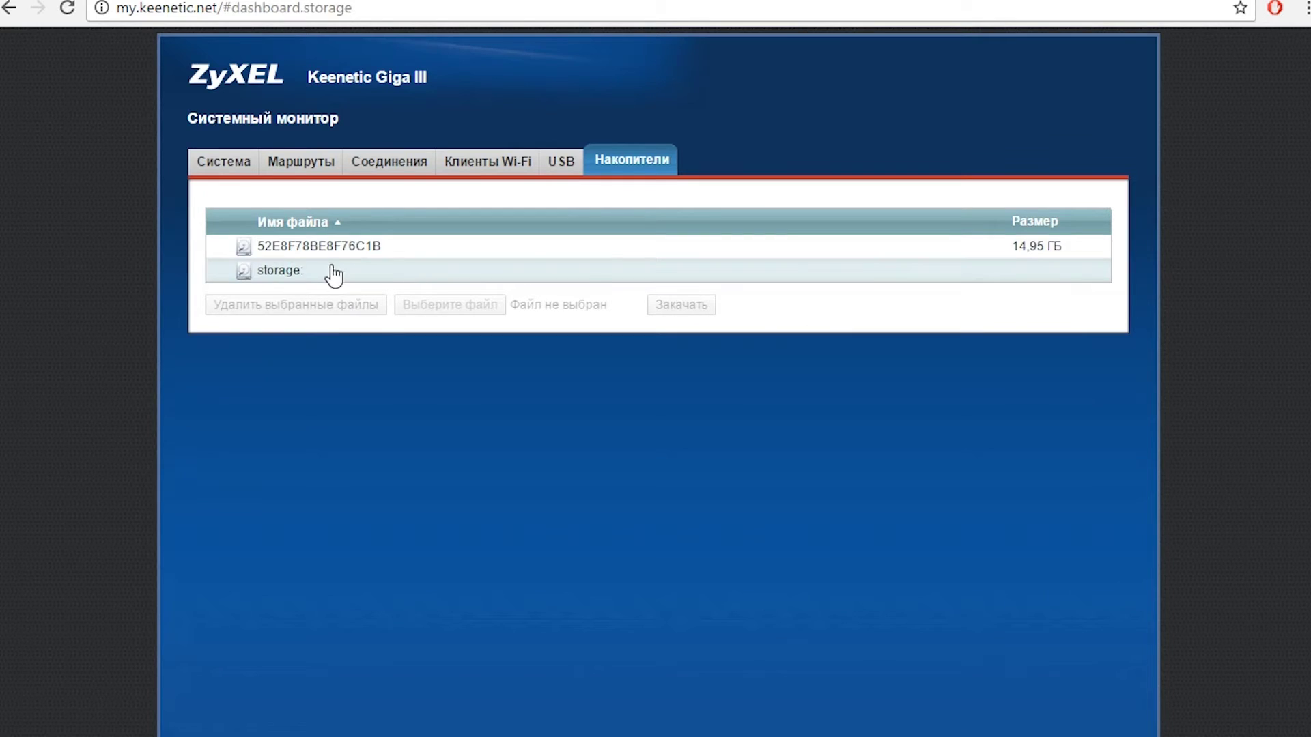
# View the storage: volume's contents, return to the device list and check the USB drive's FTP access on the USB page.
pyautogui.click(280, 272)
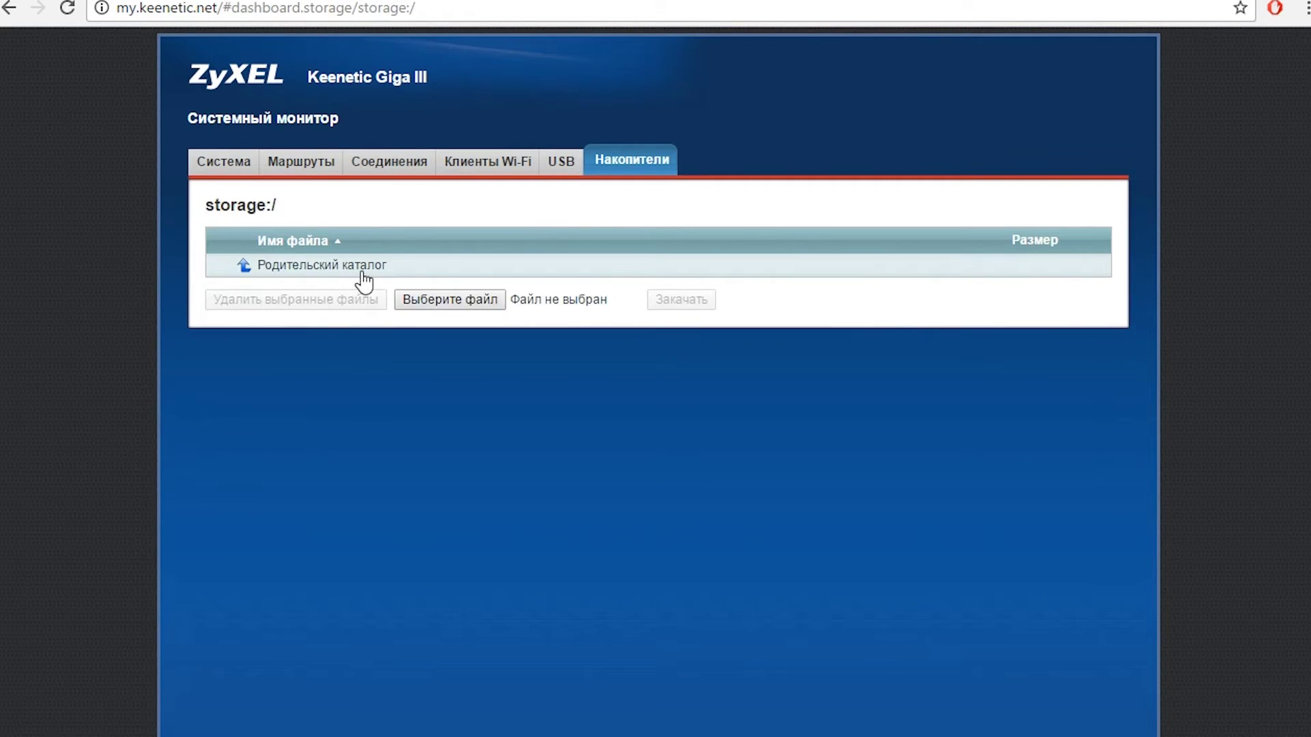
pyautogui.click(318, 268)
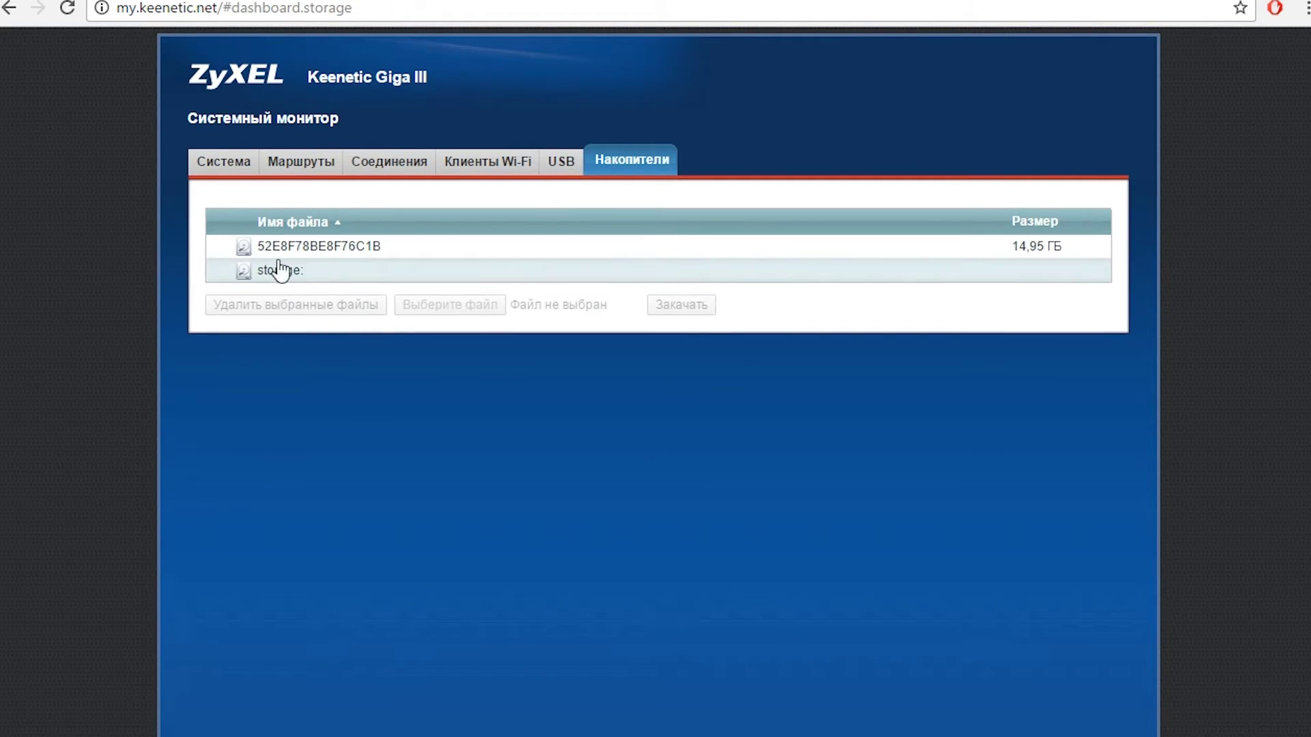
pyautogui.click(560, 167)
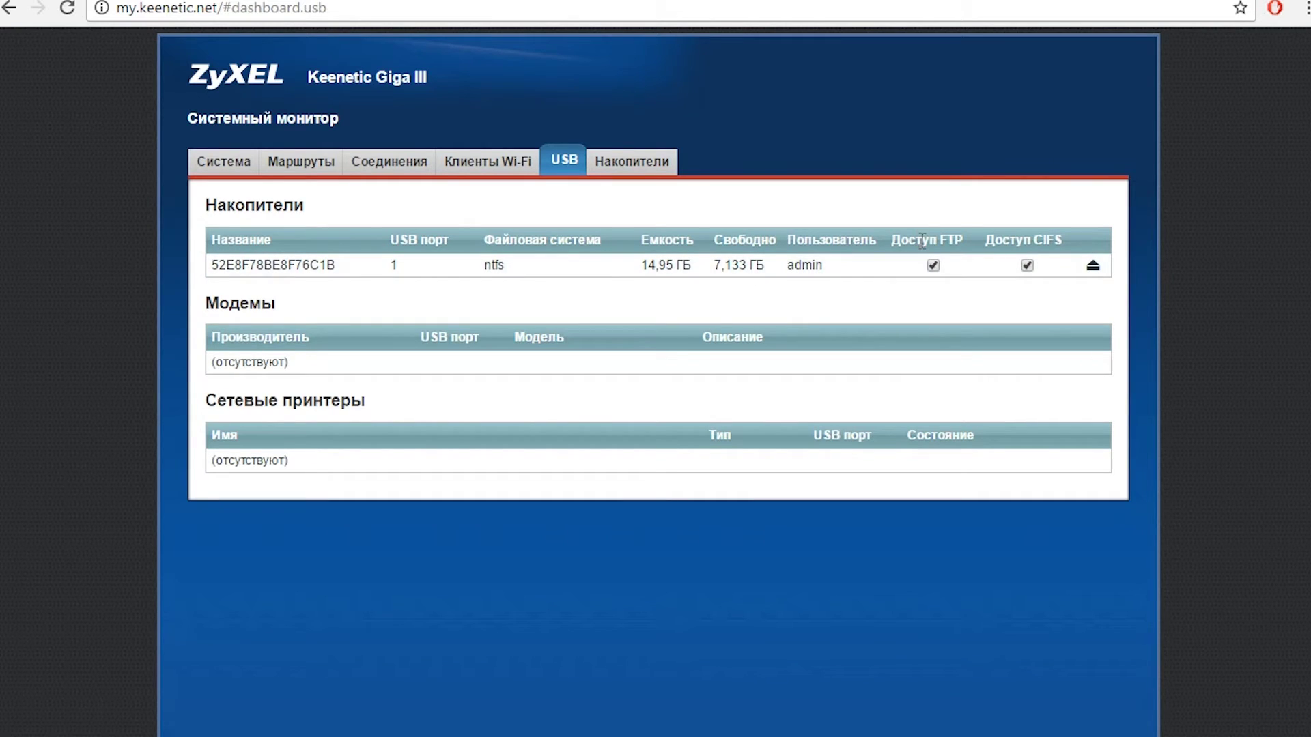
pyautogui.moveTo(906, 241); pyautogui.dragTo(963, 240)
pyautogui.click(918, 263)
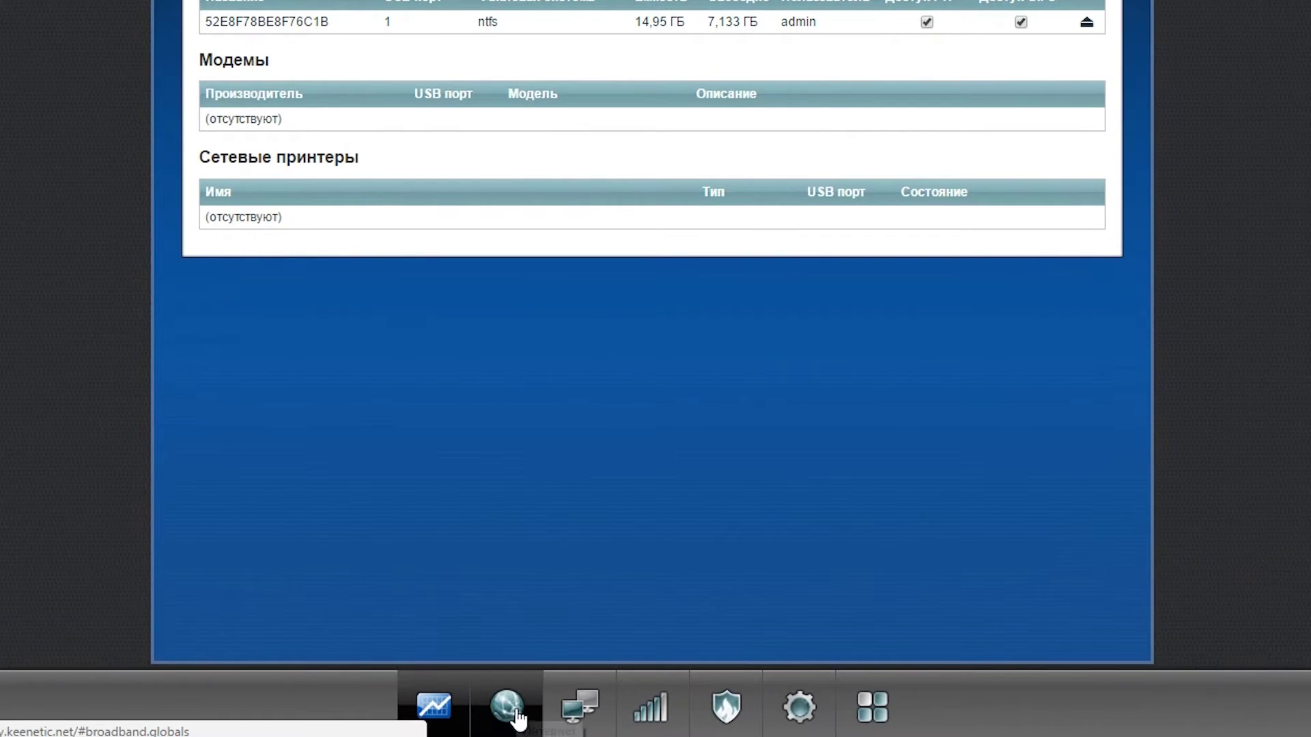
# Review the Broadband connection's Ethernet settings with IP configuration switched to Ручная, including the MAC address options, and close them without saving.
pyautogui.click(507, 704)
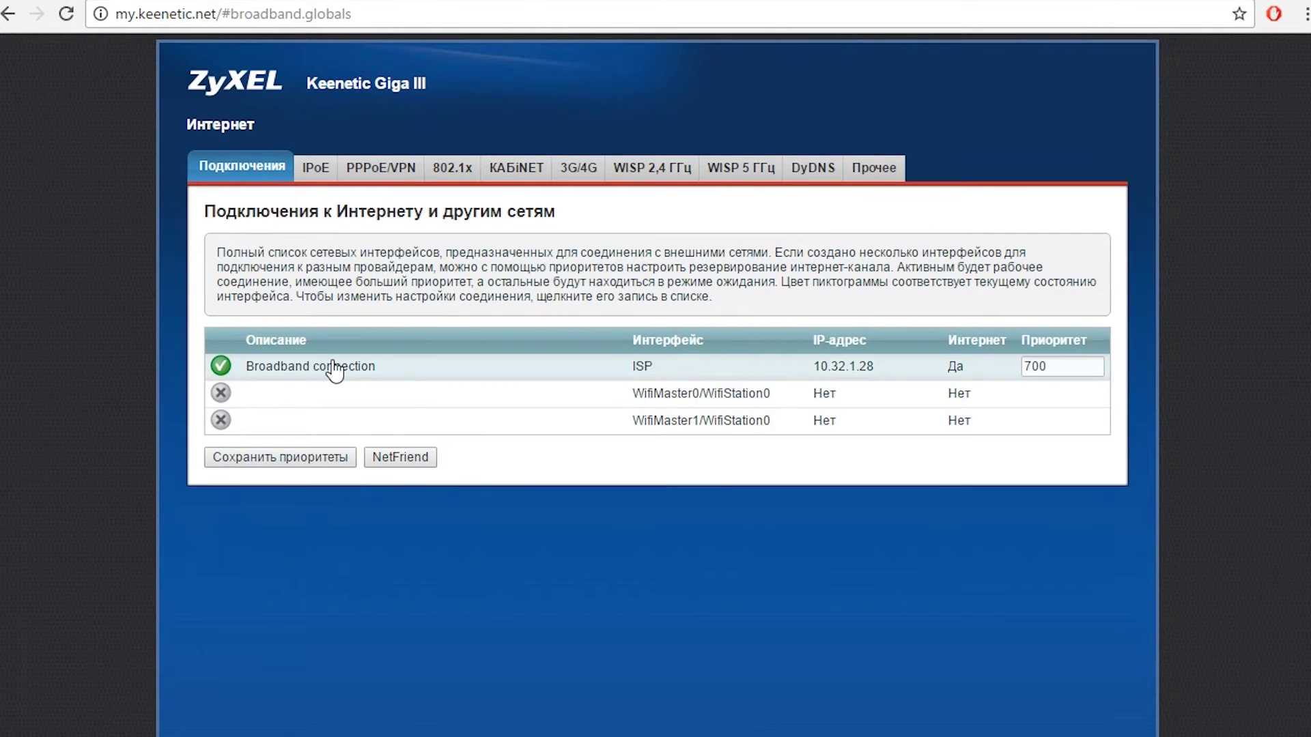
pyautogui.click(334, 363)
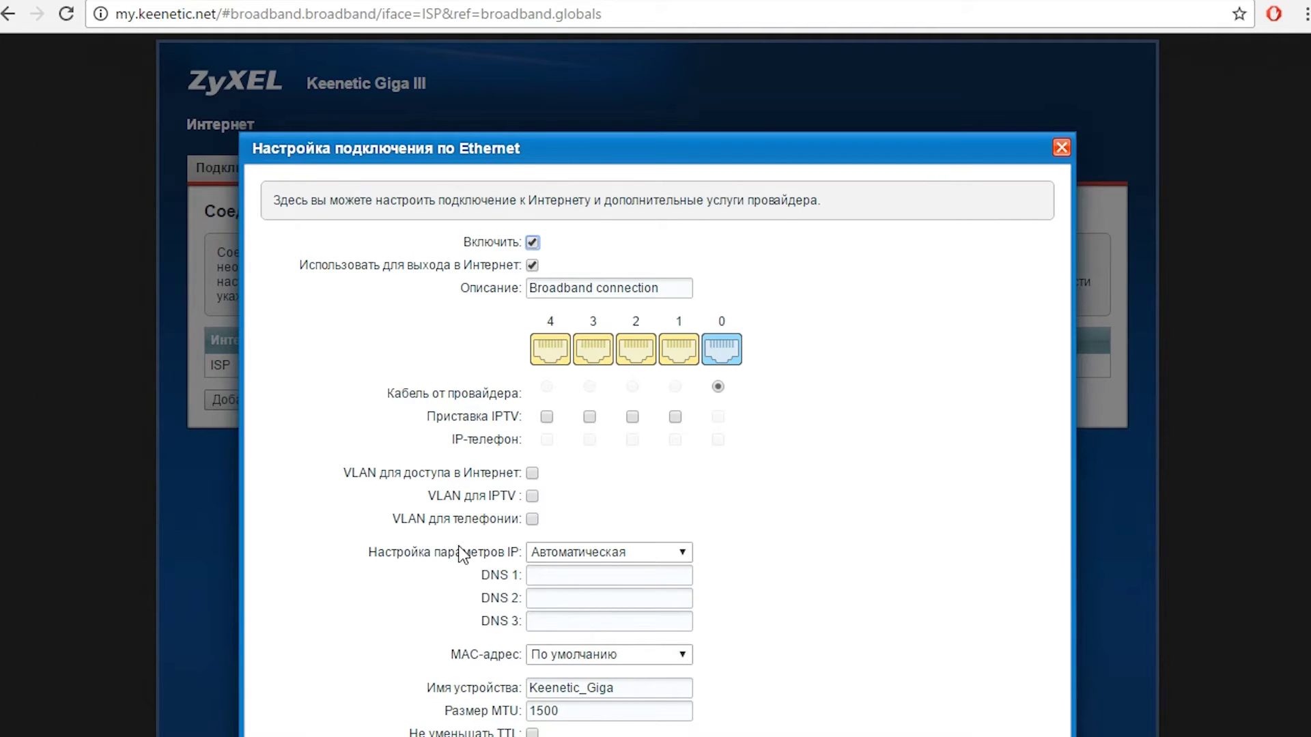
pyautogui.click(685, 551)
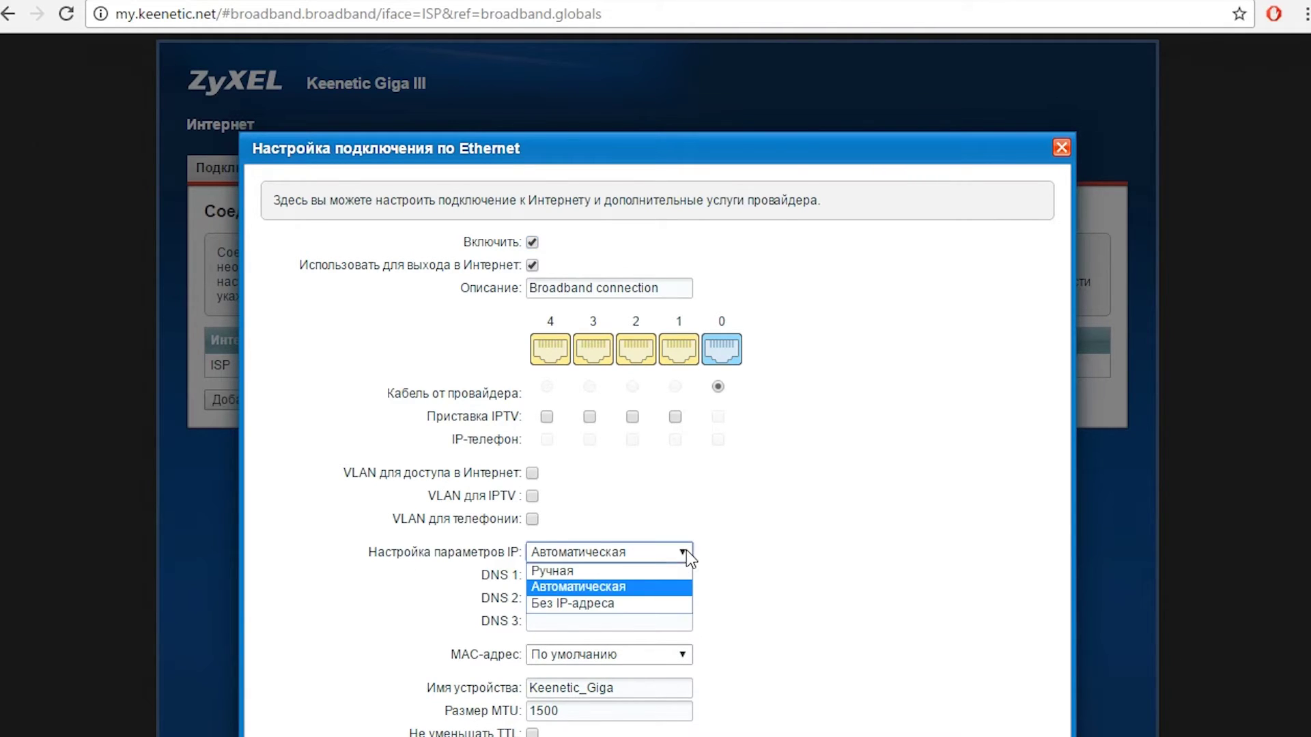
pyautogui.click(662, 573)
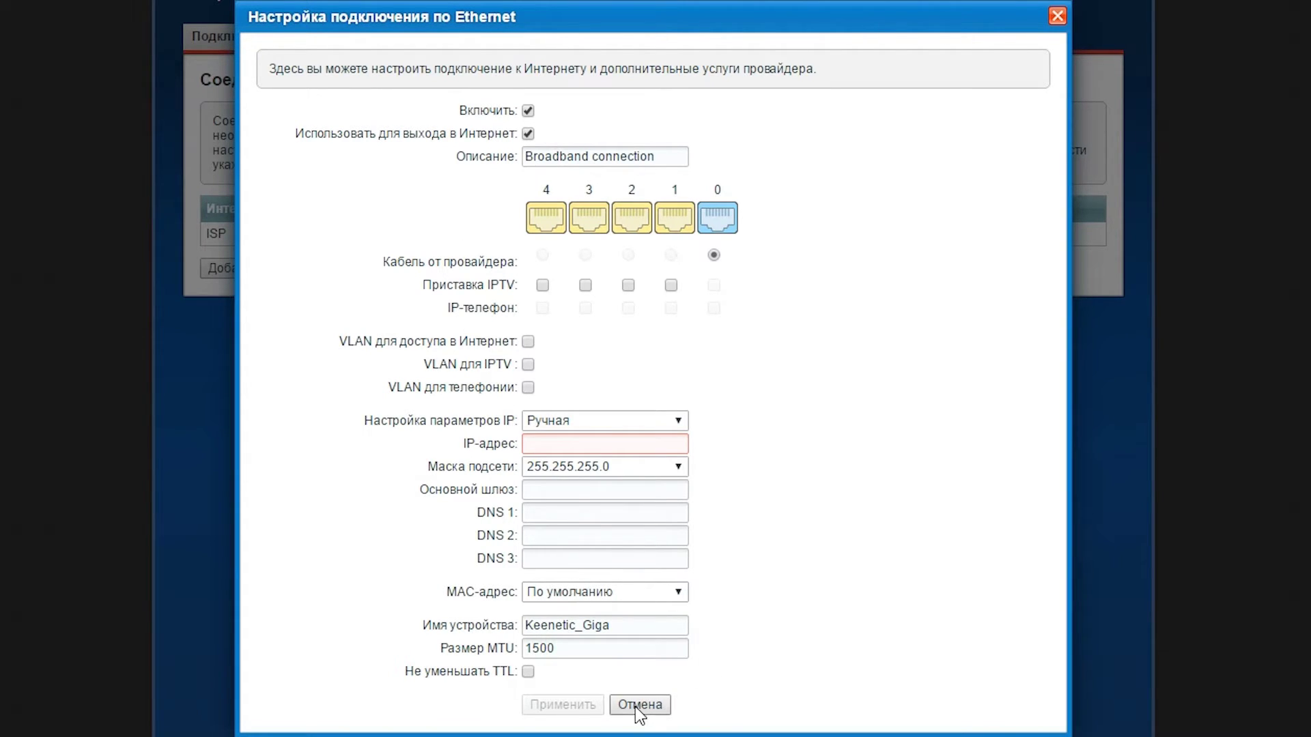
pyautogui.click(682, 591)
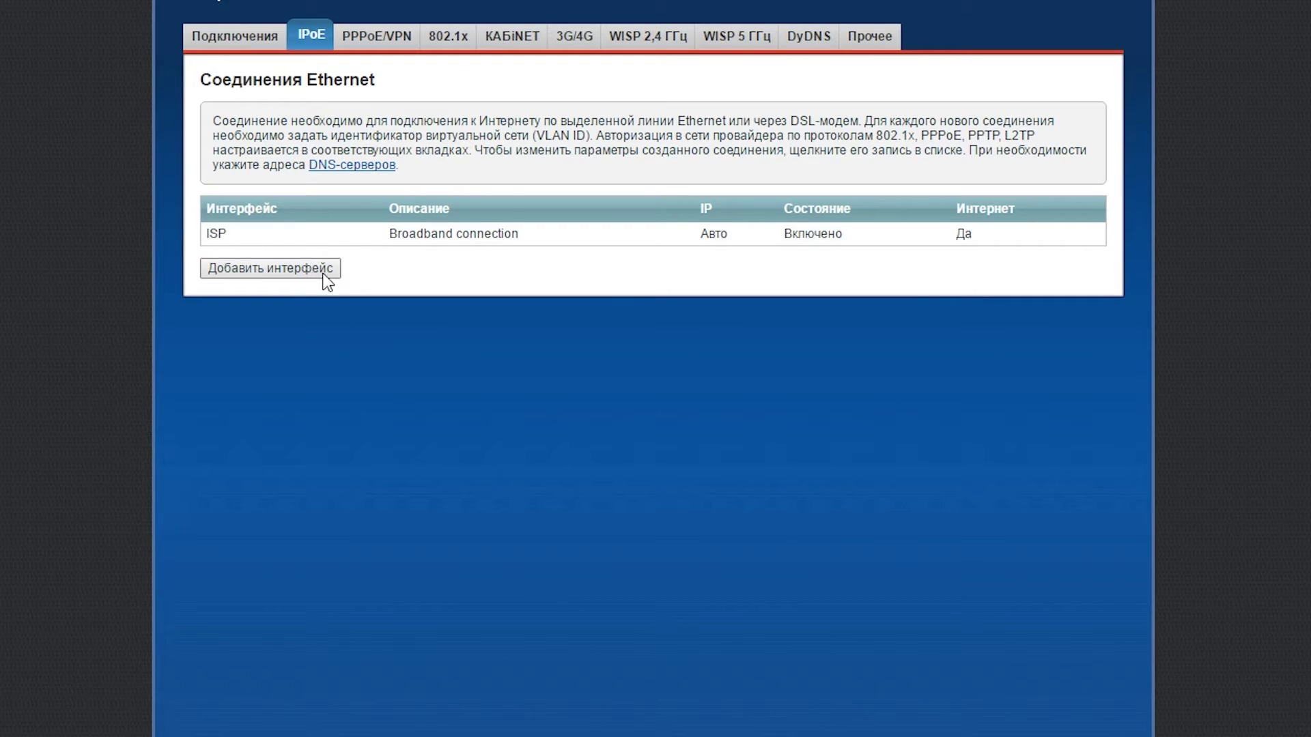
# Examine the Ethernet settings form for adding a new IPoE interface and close it without saving.
pyautogui.click(277, 270)
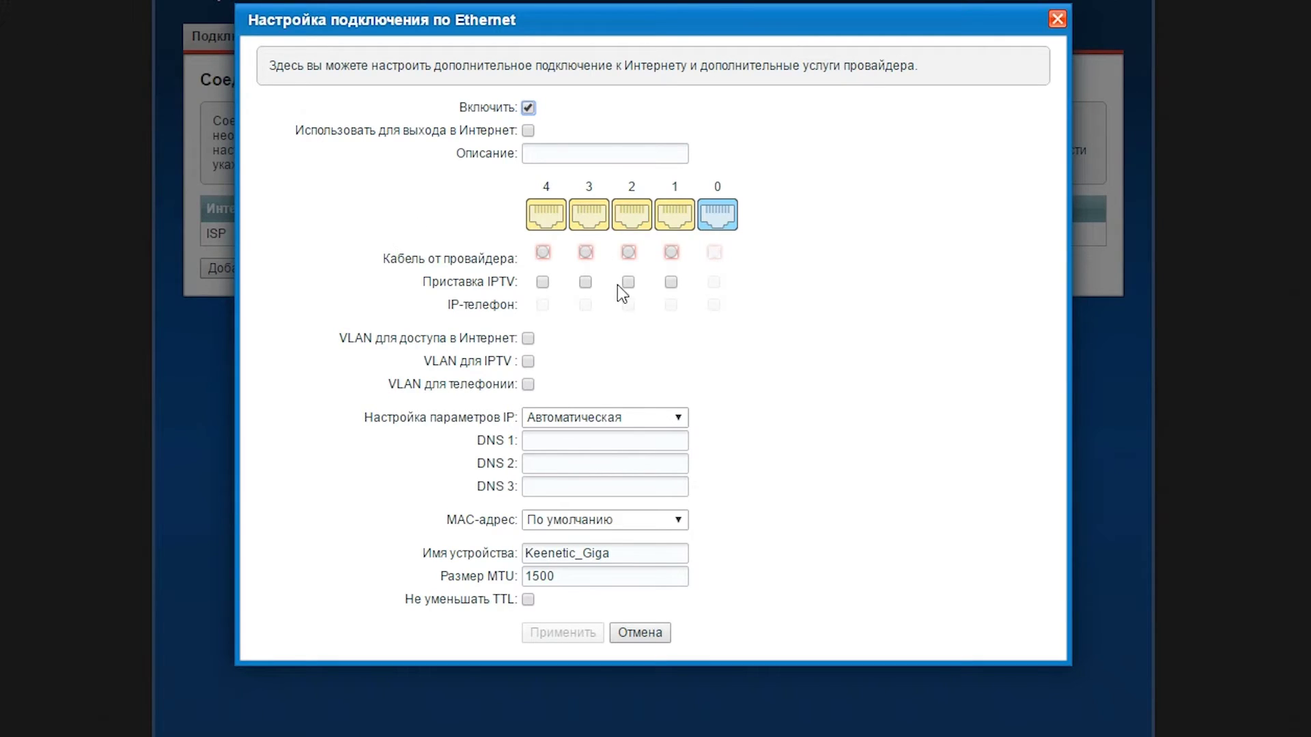
pyautogui.click(546, 440)
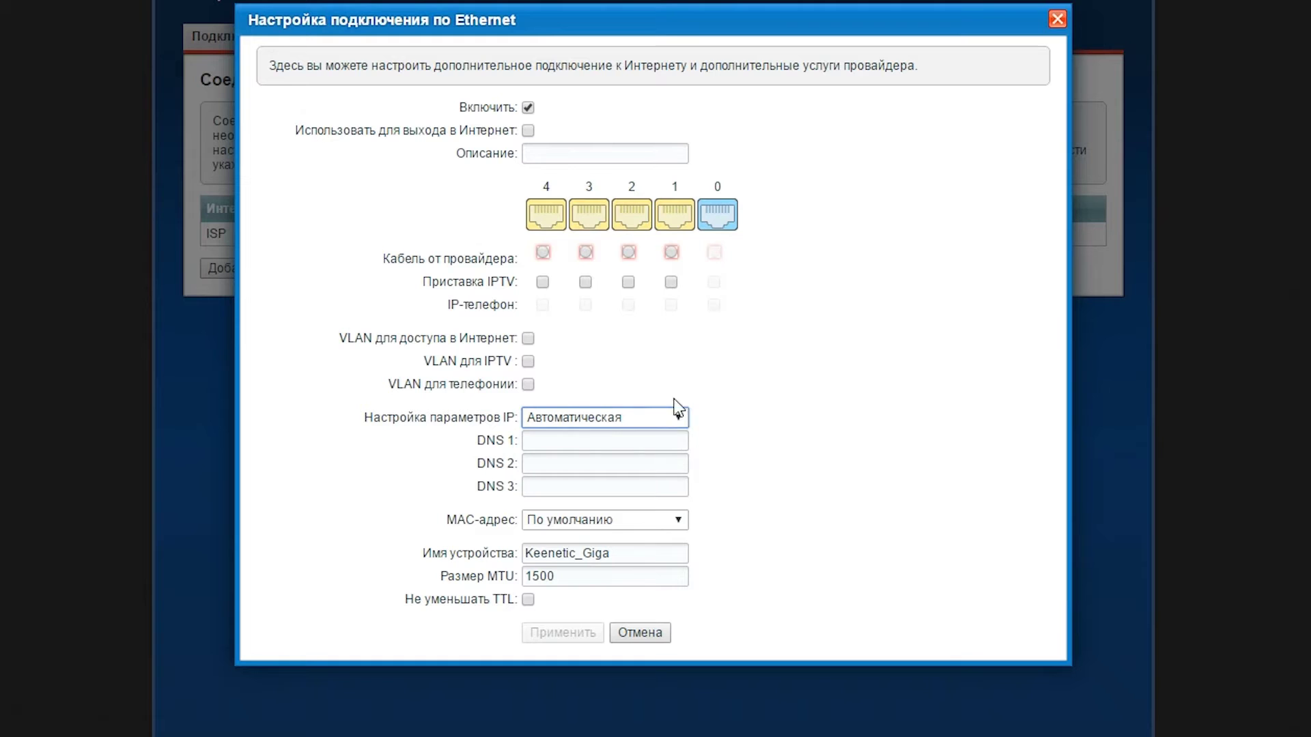
pyautogui.click(644, 637)
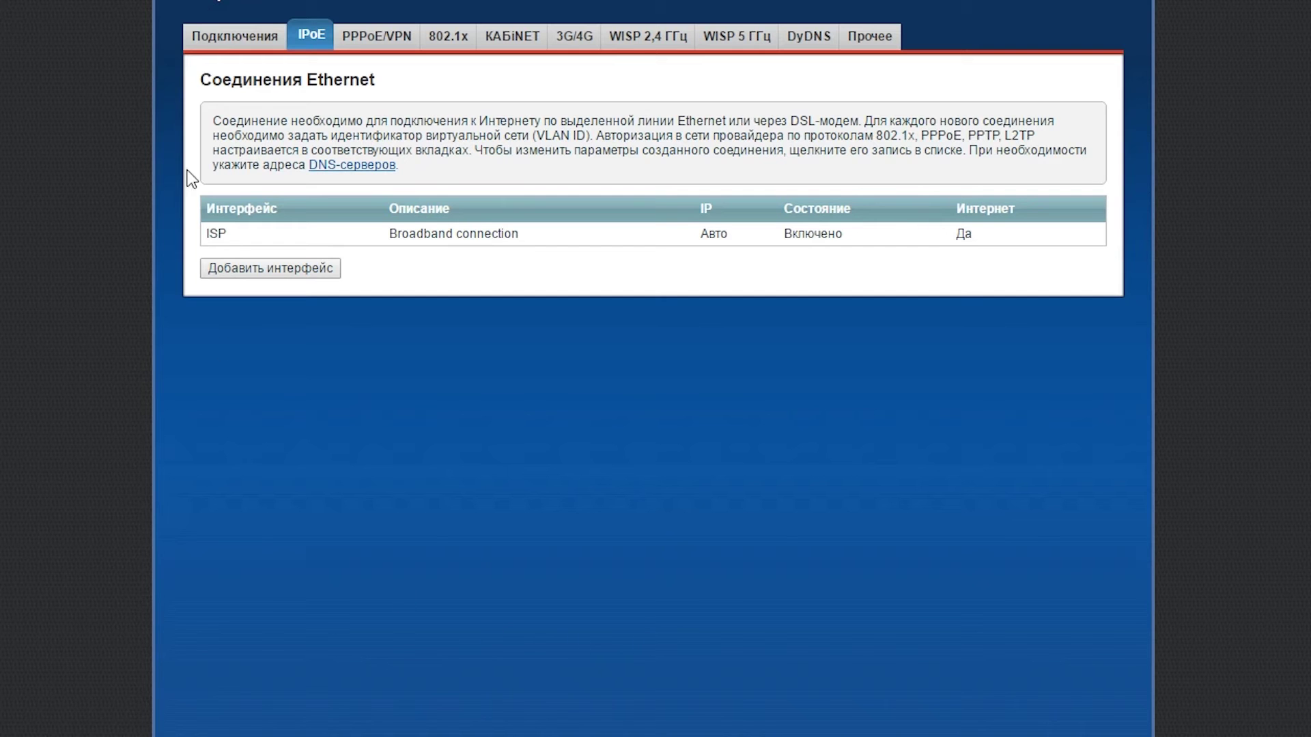
# Examine the protocol and connect-through options for a new PPPoE/VPN connection and cancel creating it.
pyautogui.click(379, 40)
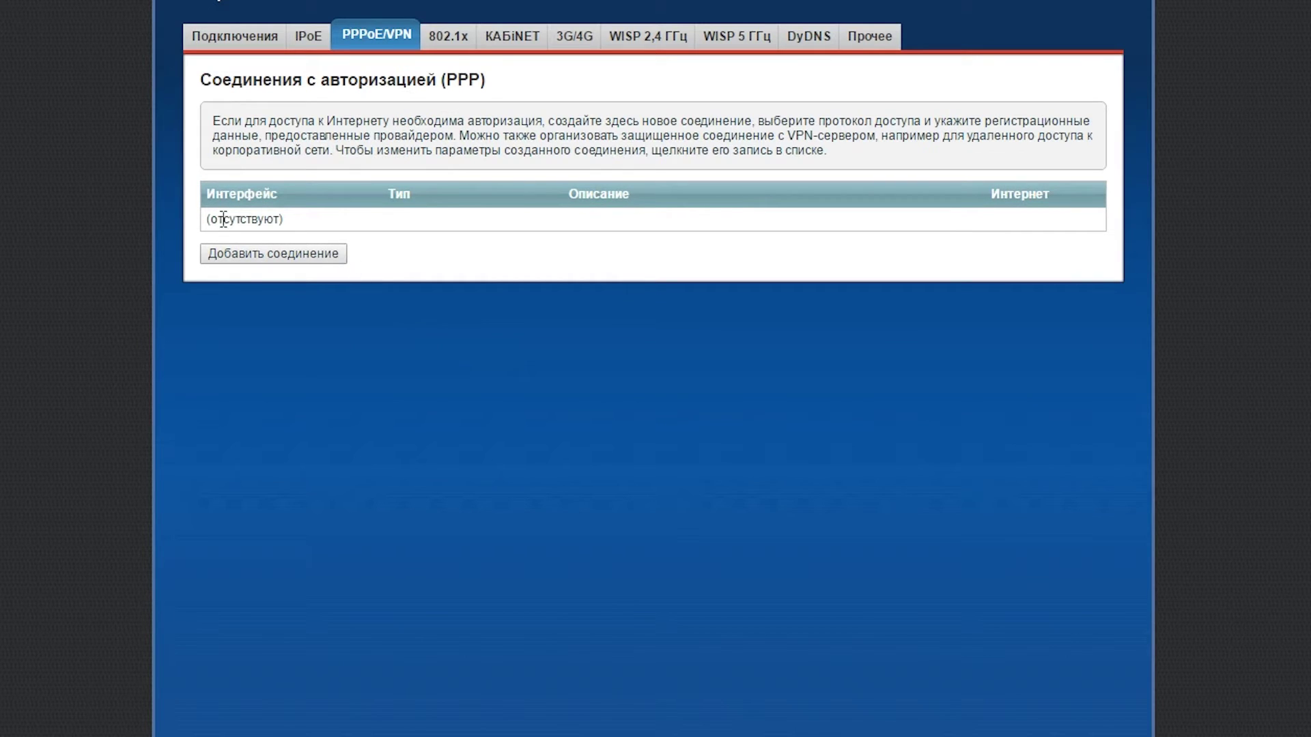
pyautogui.click(312, 255)
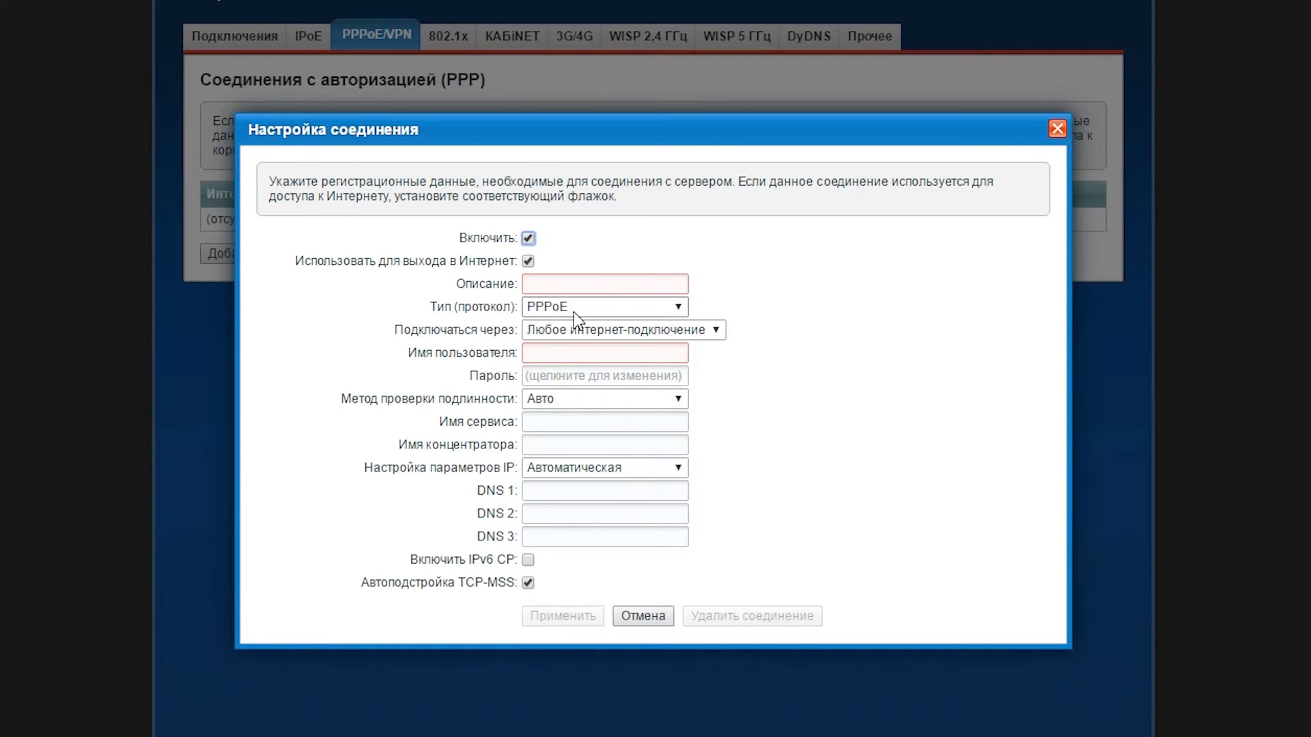
pyautogui.click(595, 307)
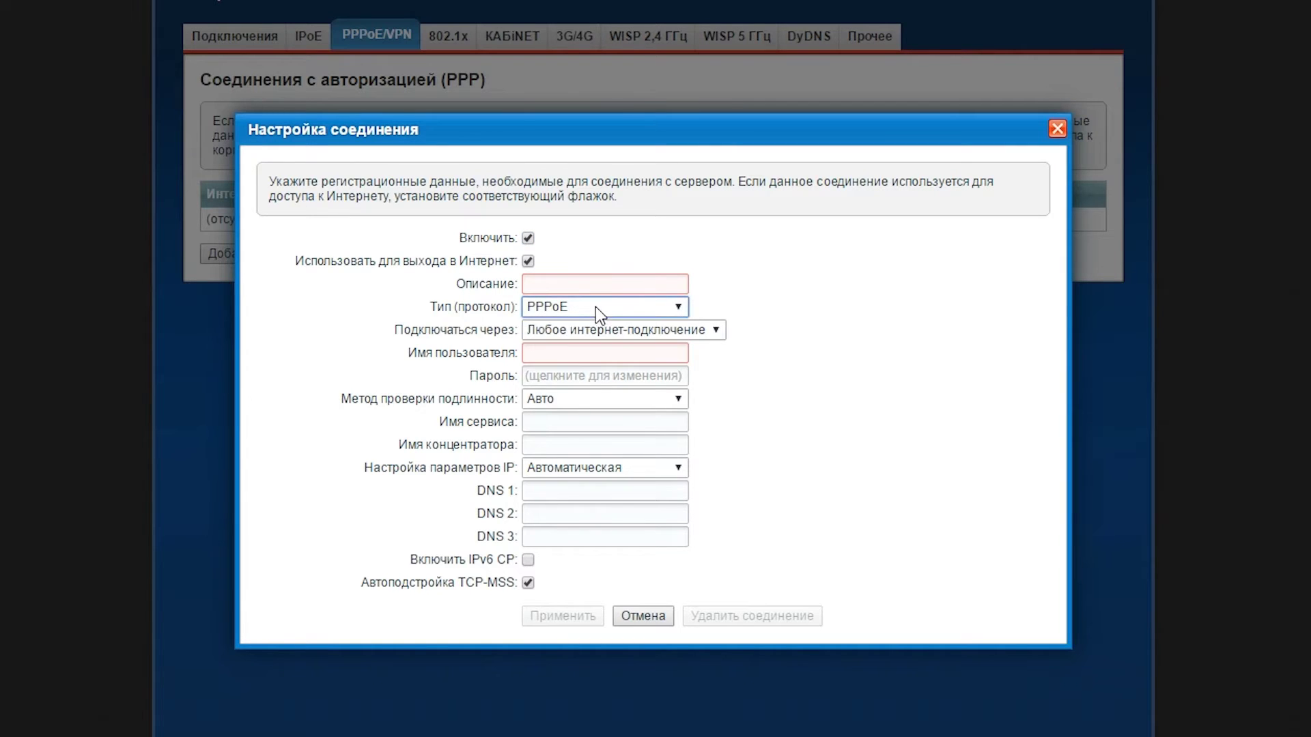
pyautogui.click(716, 329)
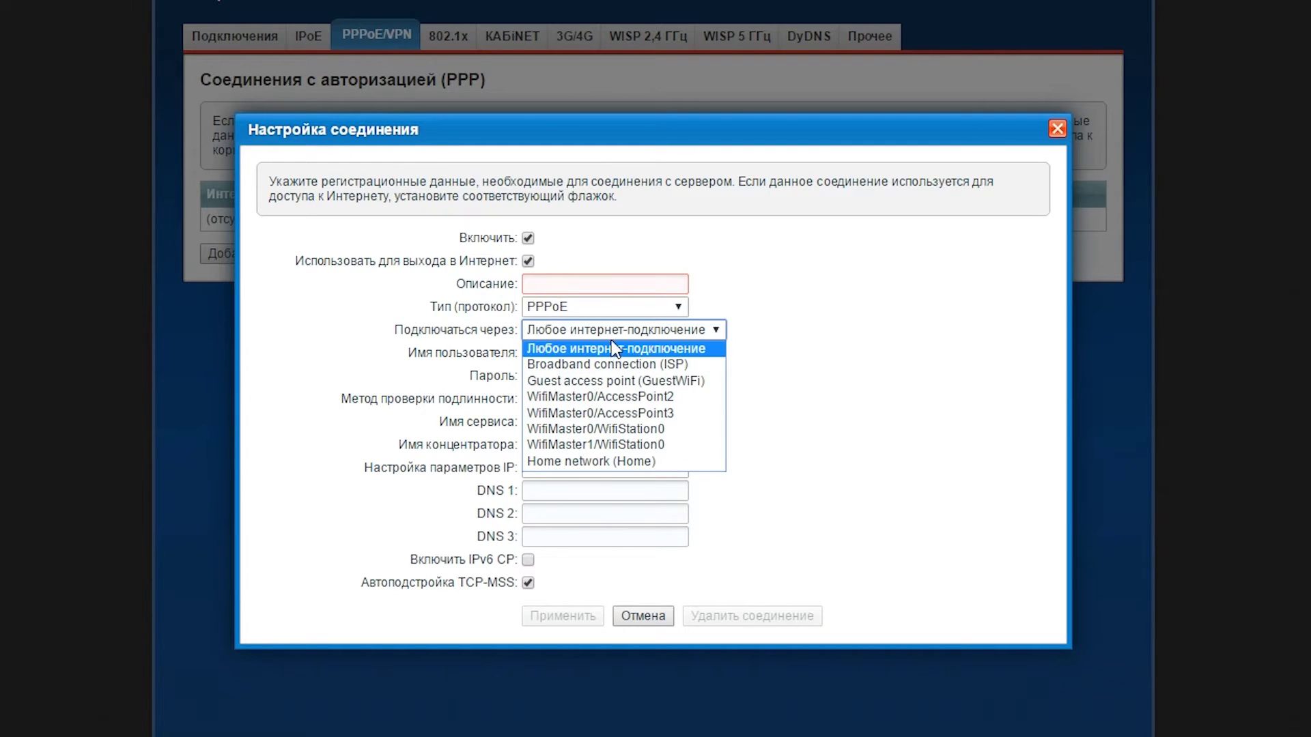
pyautogui.click(822, 298)
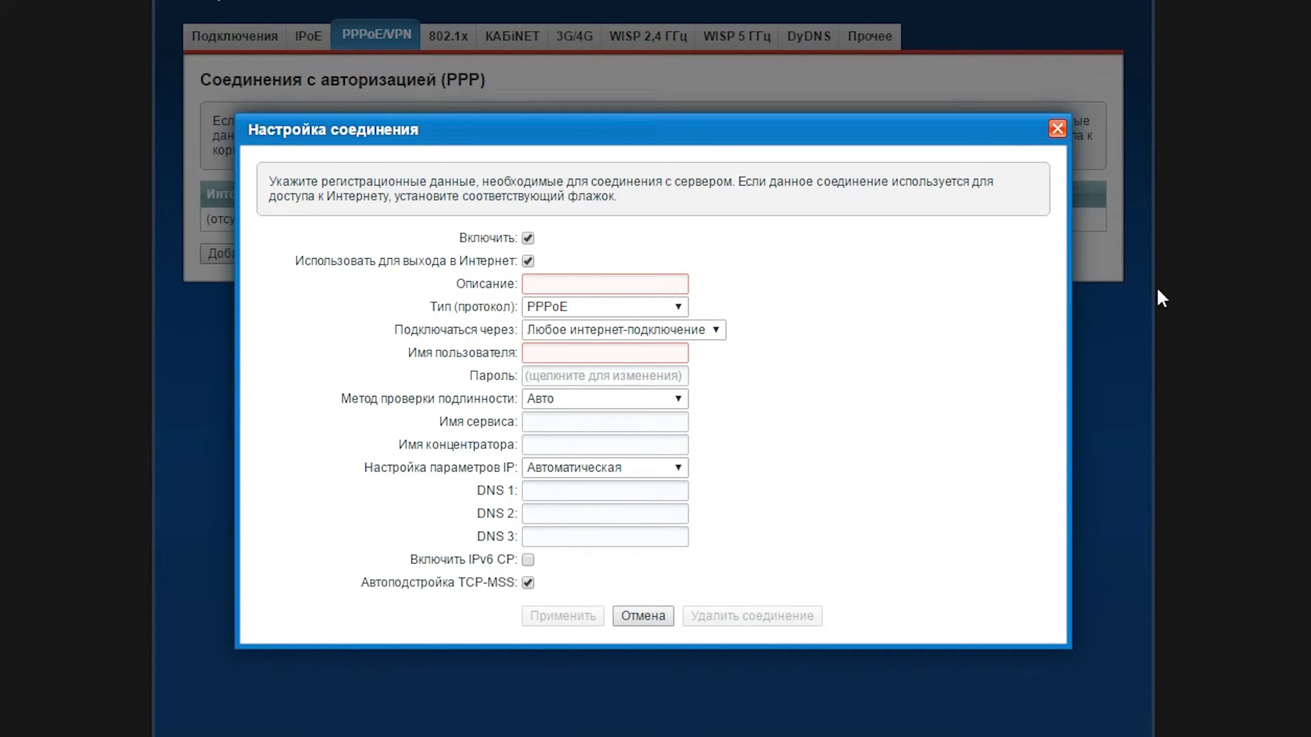
pyautogui.click(643, 616)
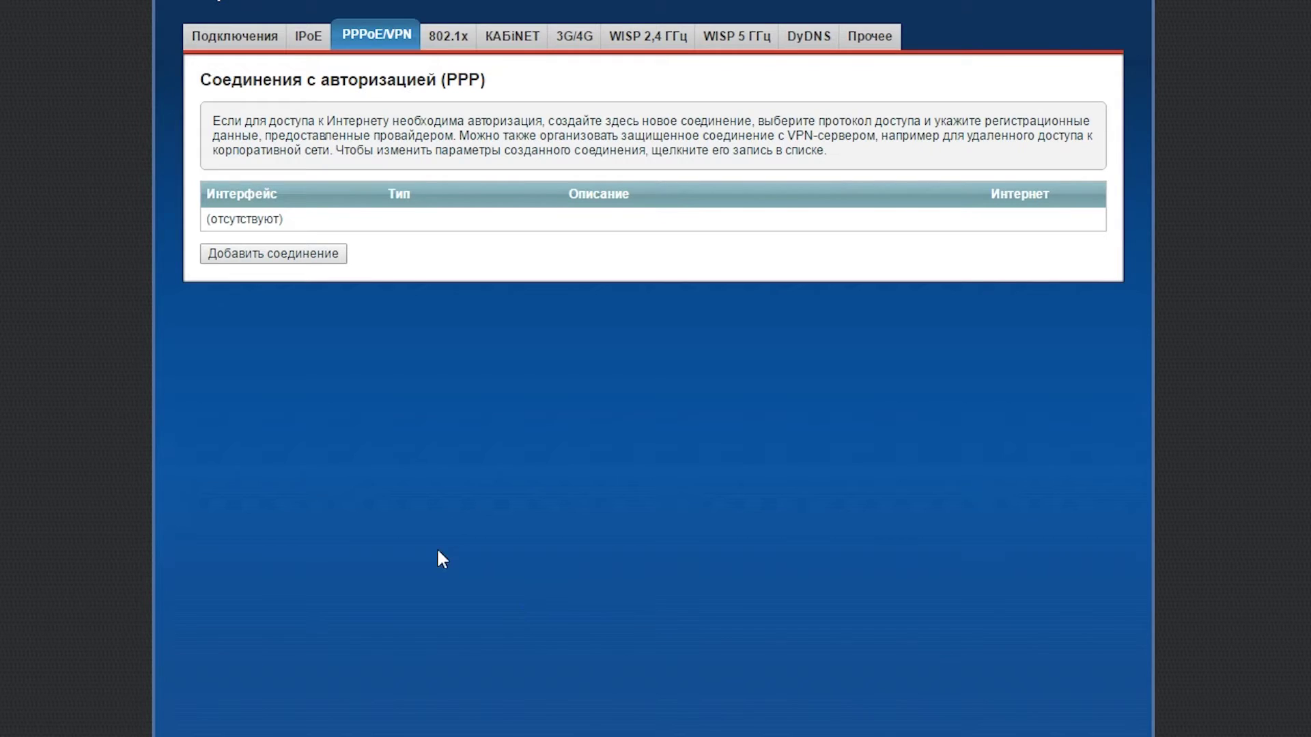
# View the 802.1x authentication settings of the ISP interface and close them without saving.
pyautogui.click(448, 37)
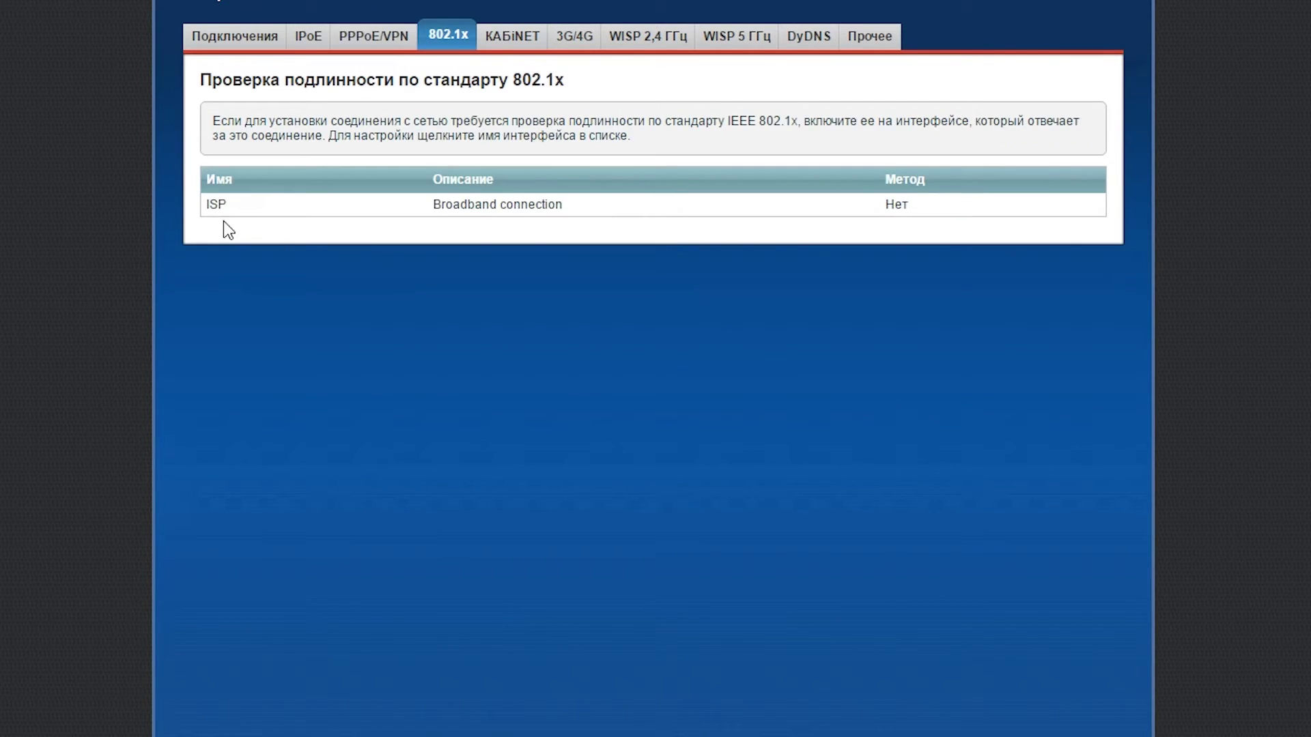
pyautogui.click(331, 203)
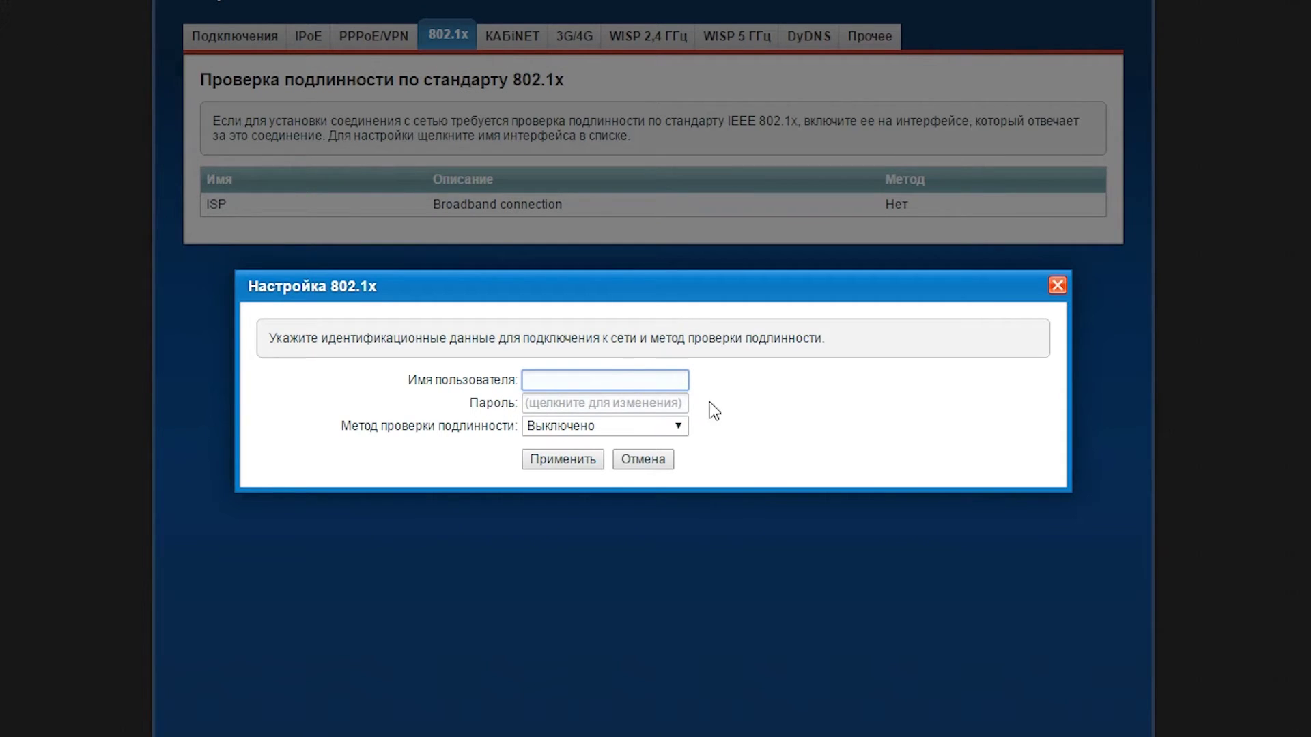
pyautogui.click(645, 459)
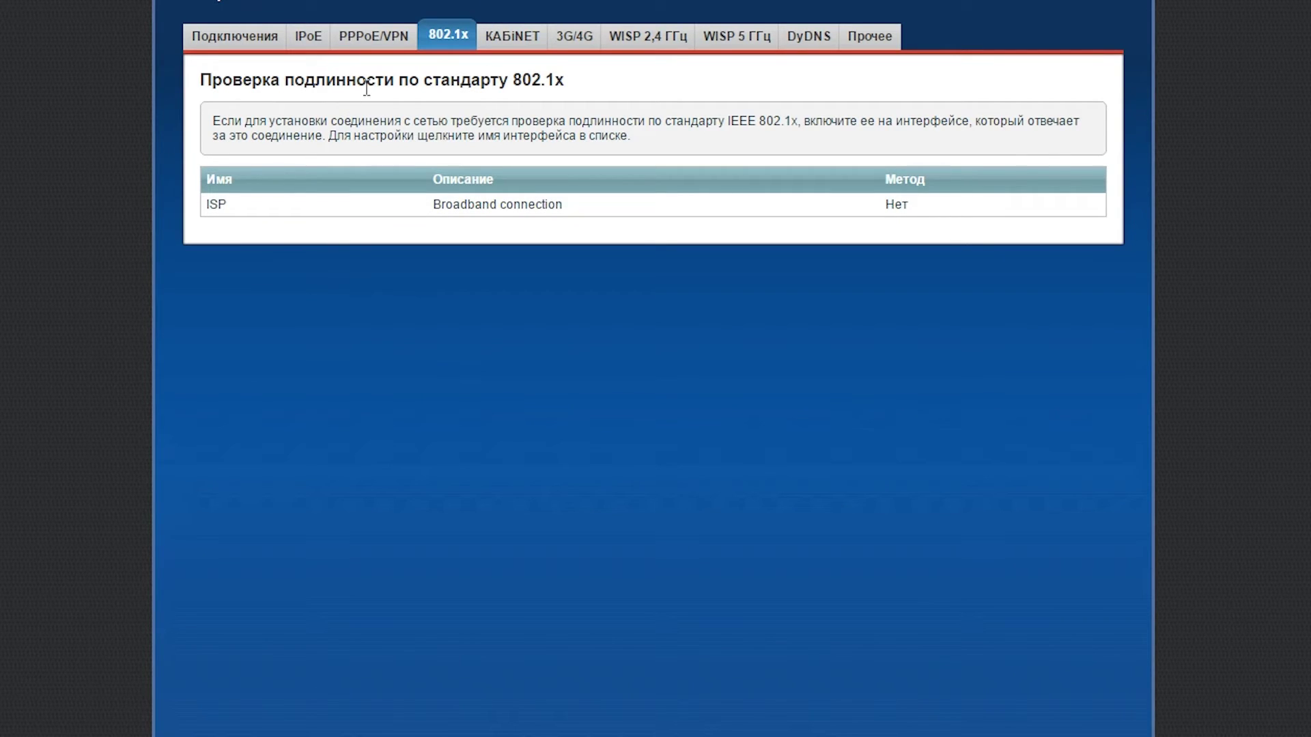
# View the КАБiNET authorizer page and read the 3G/4G page's description of mobile network connections.
pyautogui.click(512, 37)
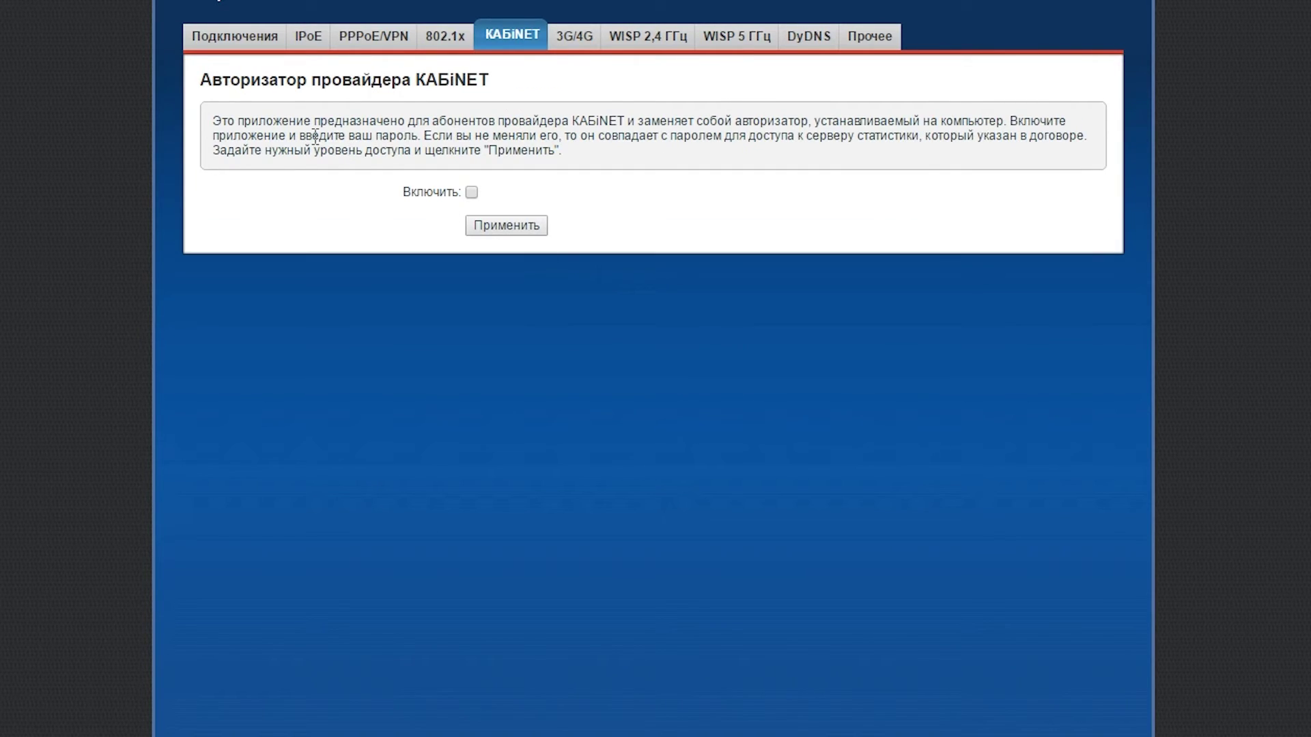
pyautogui.click(574, 35)
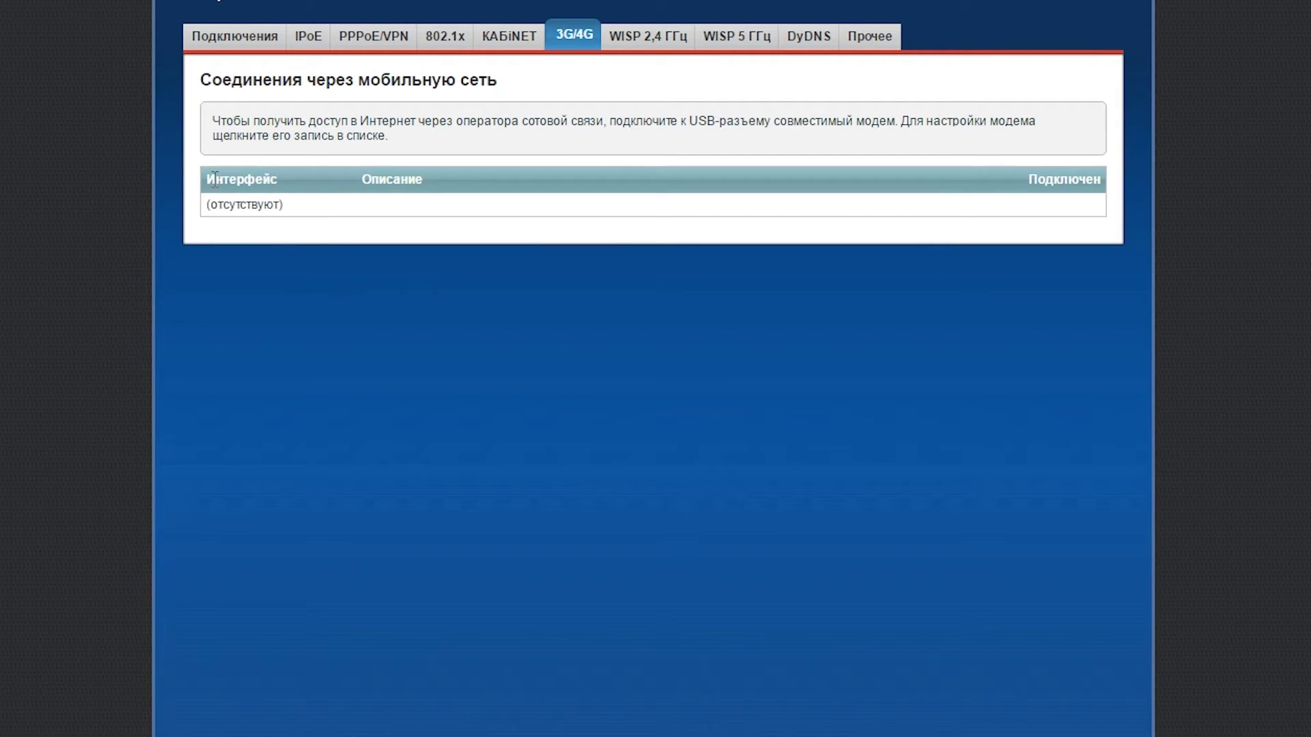
pyautogui.moveTo(215, 115); pyautogui.dragTo(751, 144)
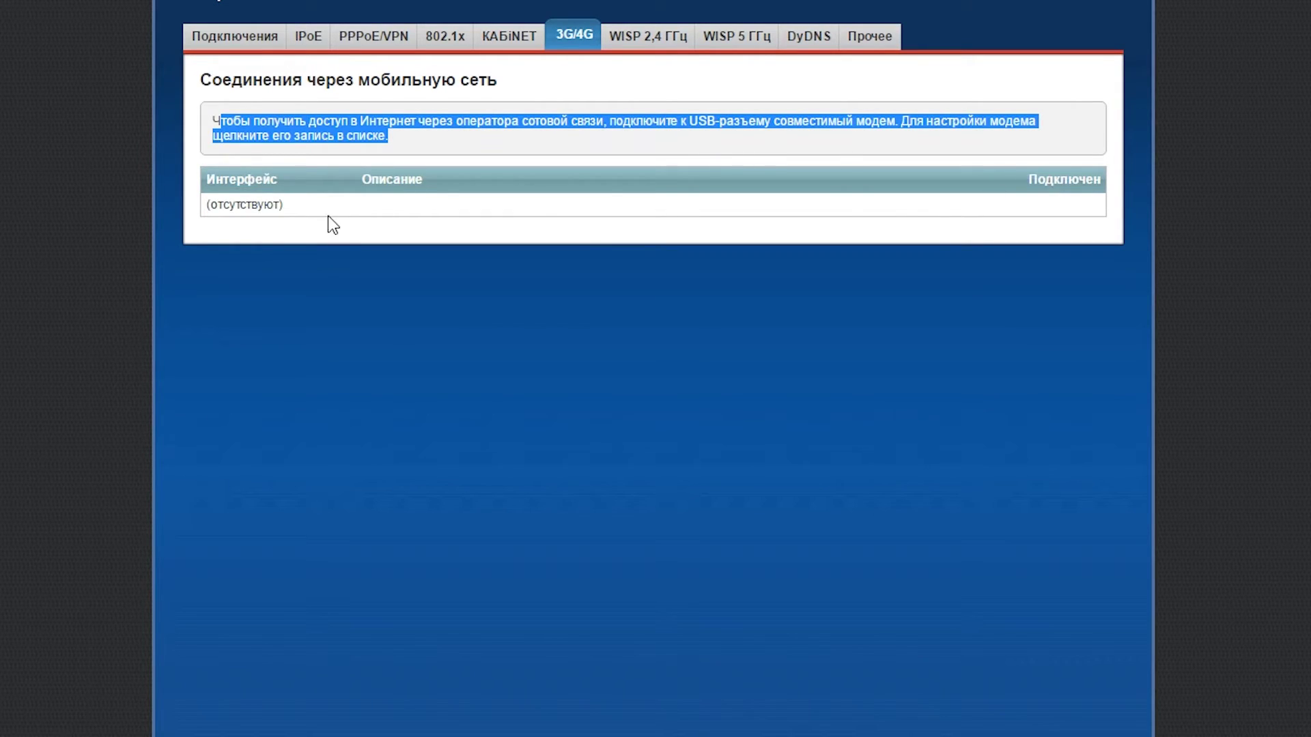
pyautogui.click(367, 134)
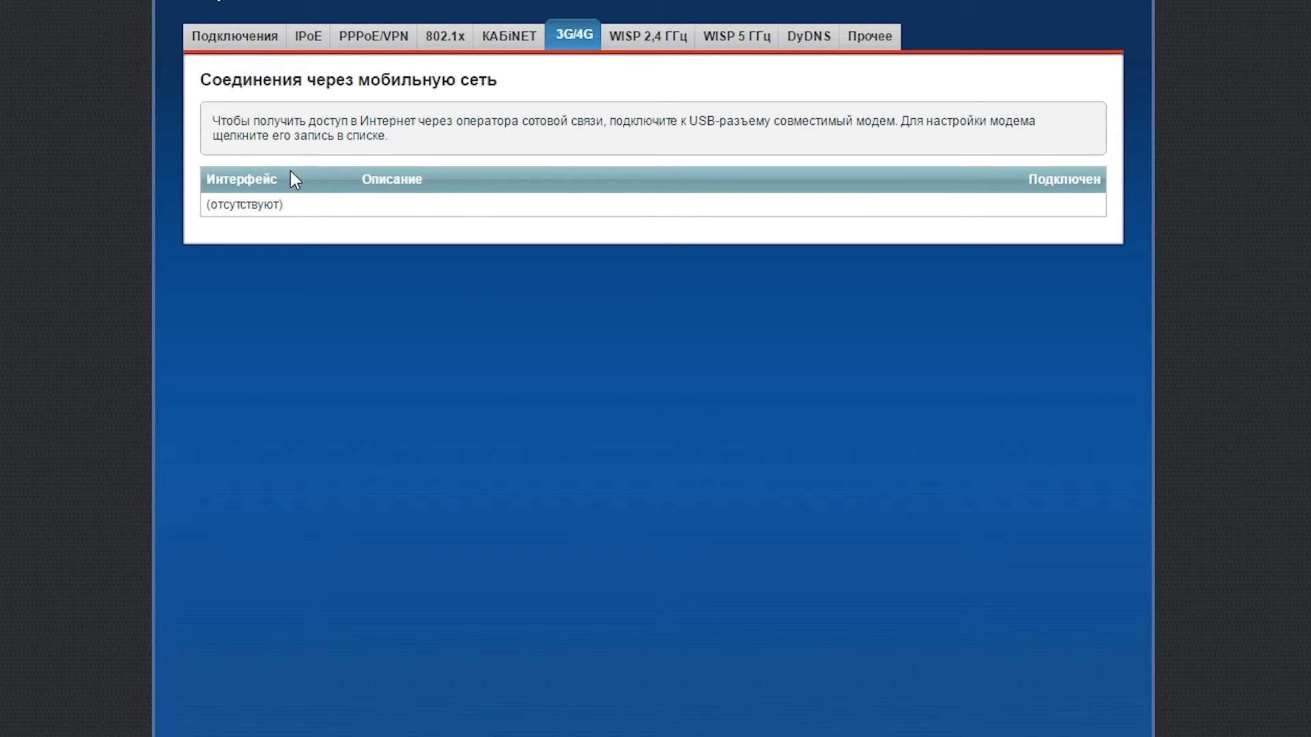
# Read the descriptions of wireless provider connections on the WISP 2,4 ГГц and WISP 5 ГГц pages.
pyautogui.click(645, 43)
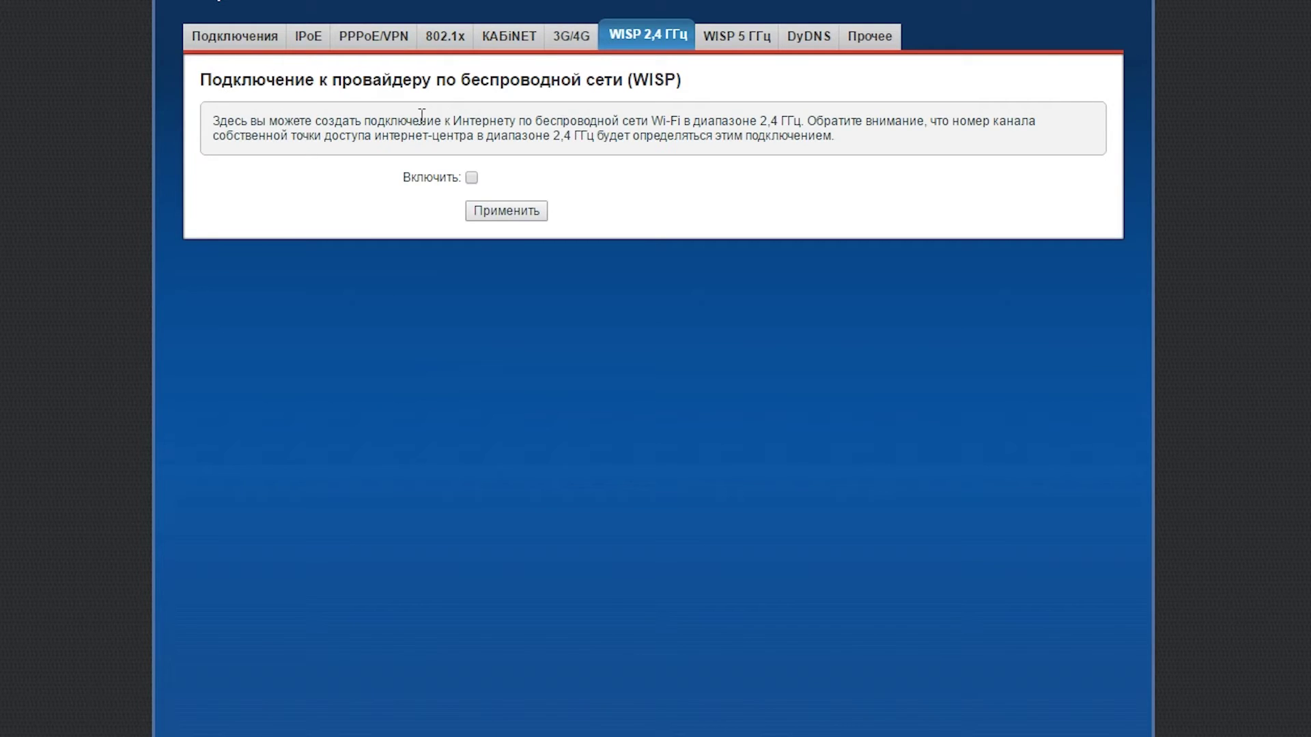
pyautogui.moveTo(406, 123); pyautogui.dragTo(882, 142)
pyautogui.click(850, 157)
pyautogui.click(746, 52)
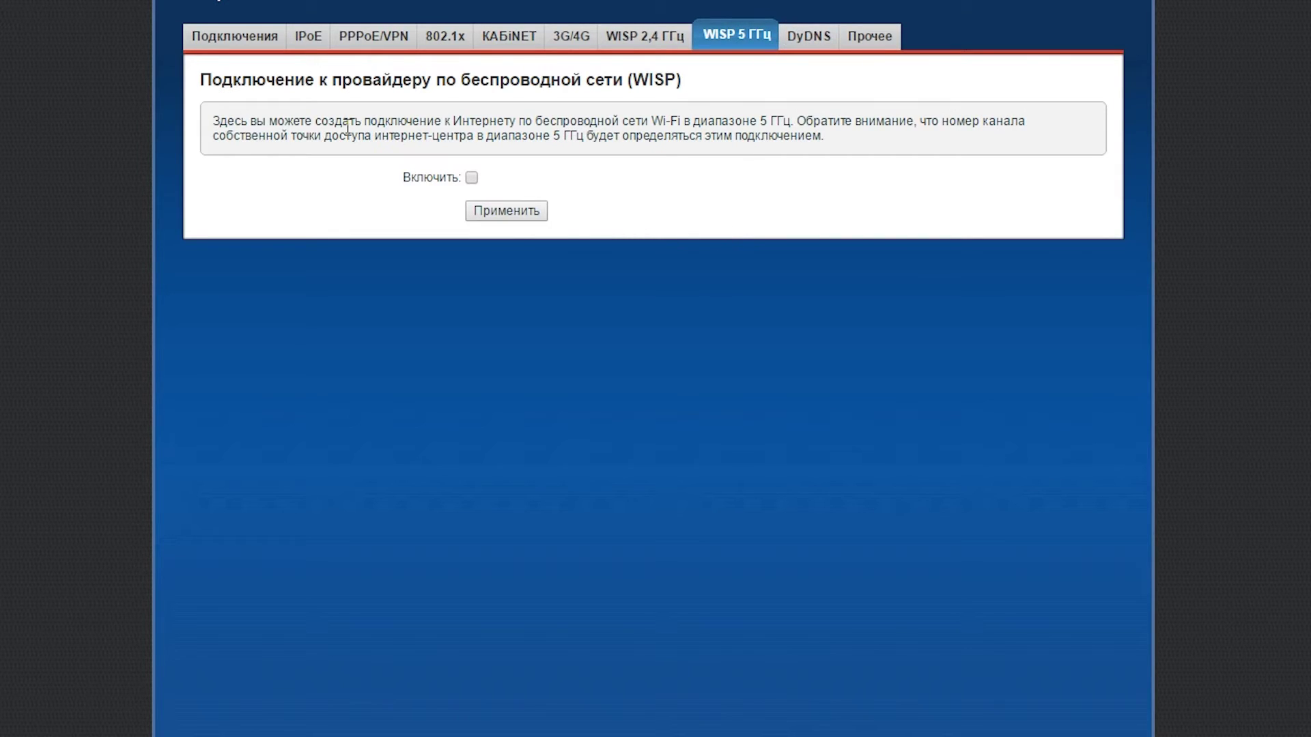
pyautogui.moveTo(211, 123); pyautogui.dragTo(854, 142)
pyautogui.click(852, 144)
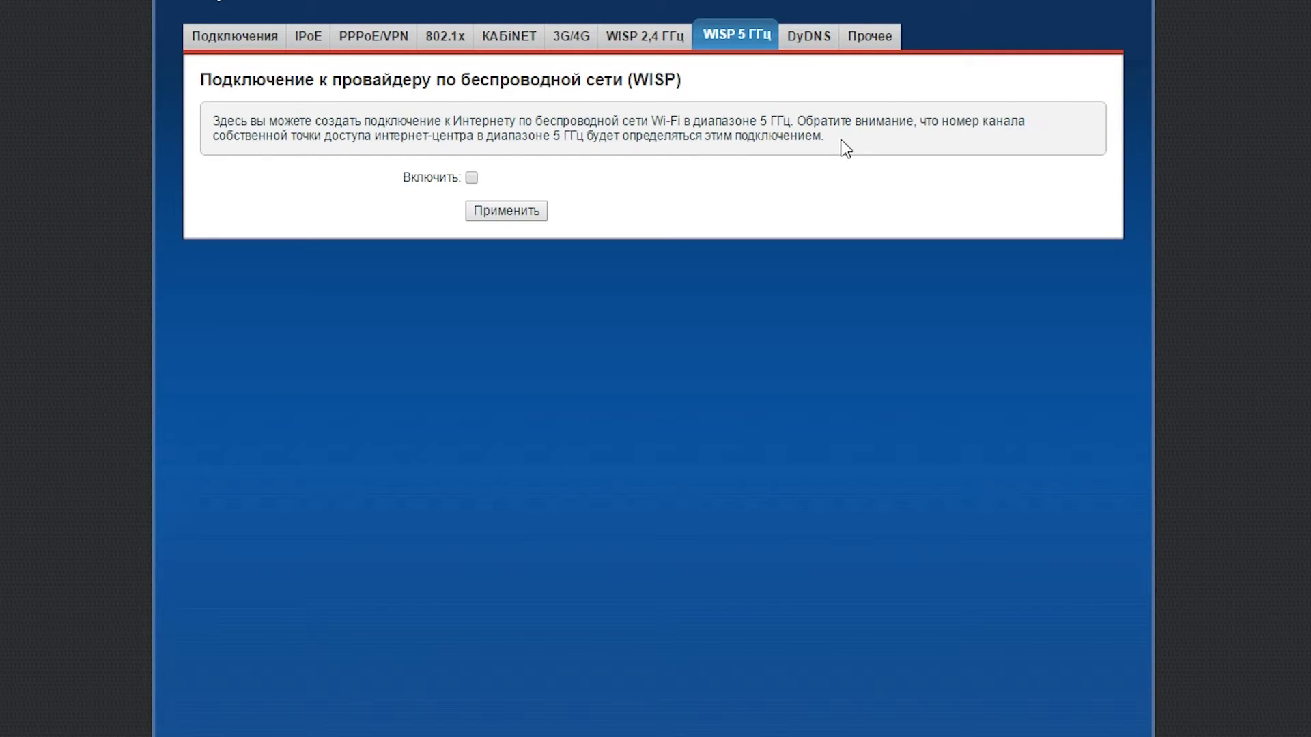
# View the dynamic DNS services available on the DyDNS page and keep No-IP as the service.
pyautogui.click(810, 45)
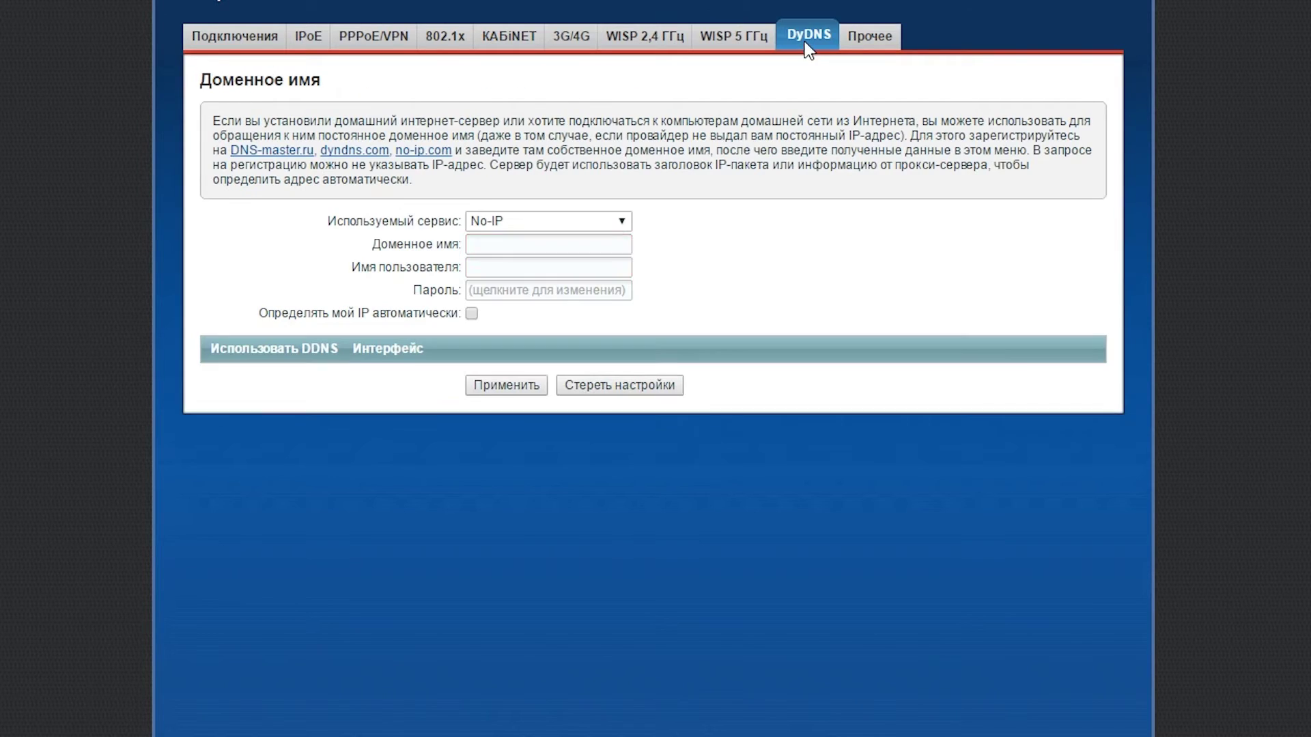
pyautogui.click(538, 221)
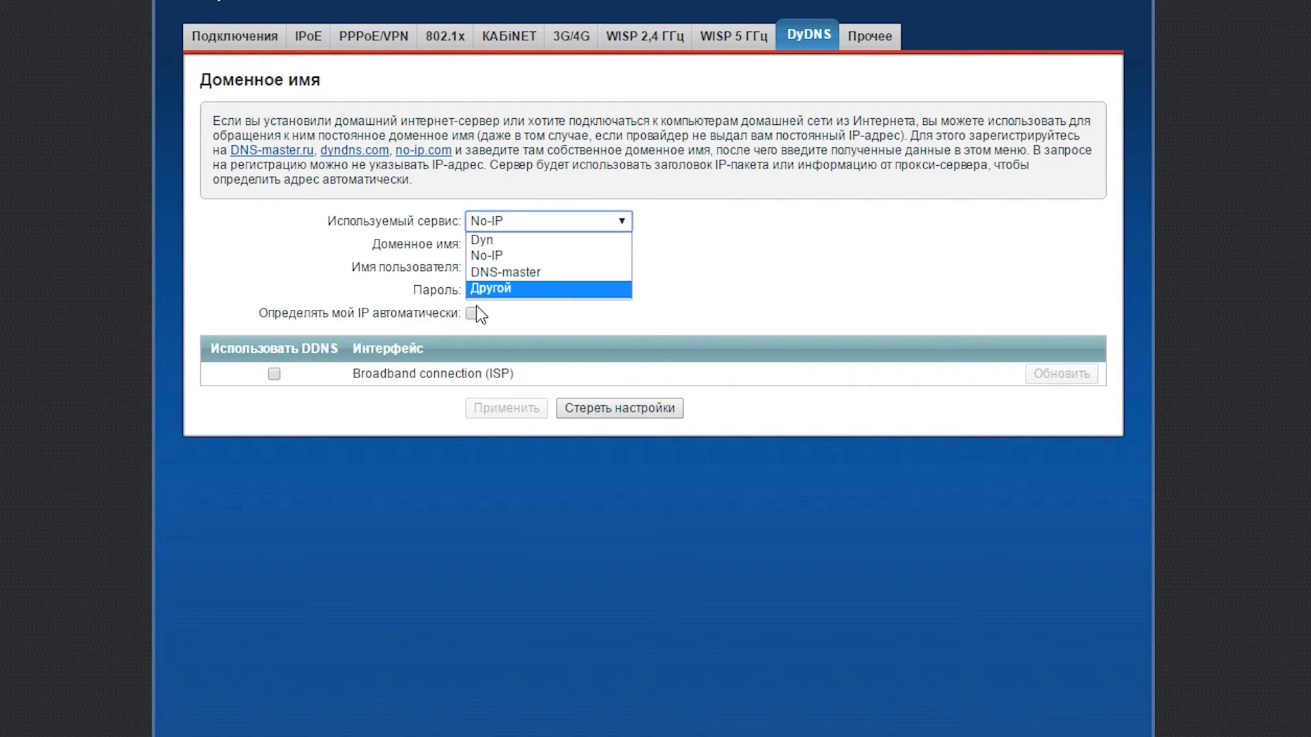
pyautogui.click(488, 257)
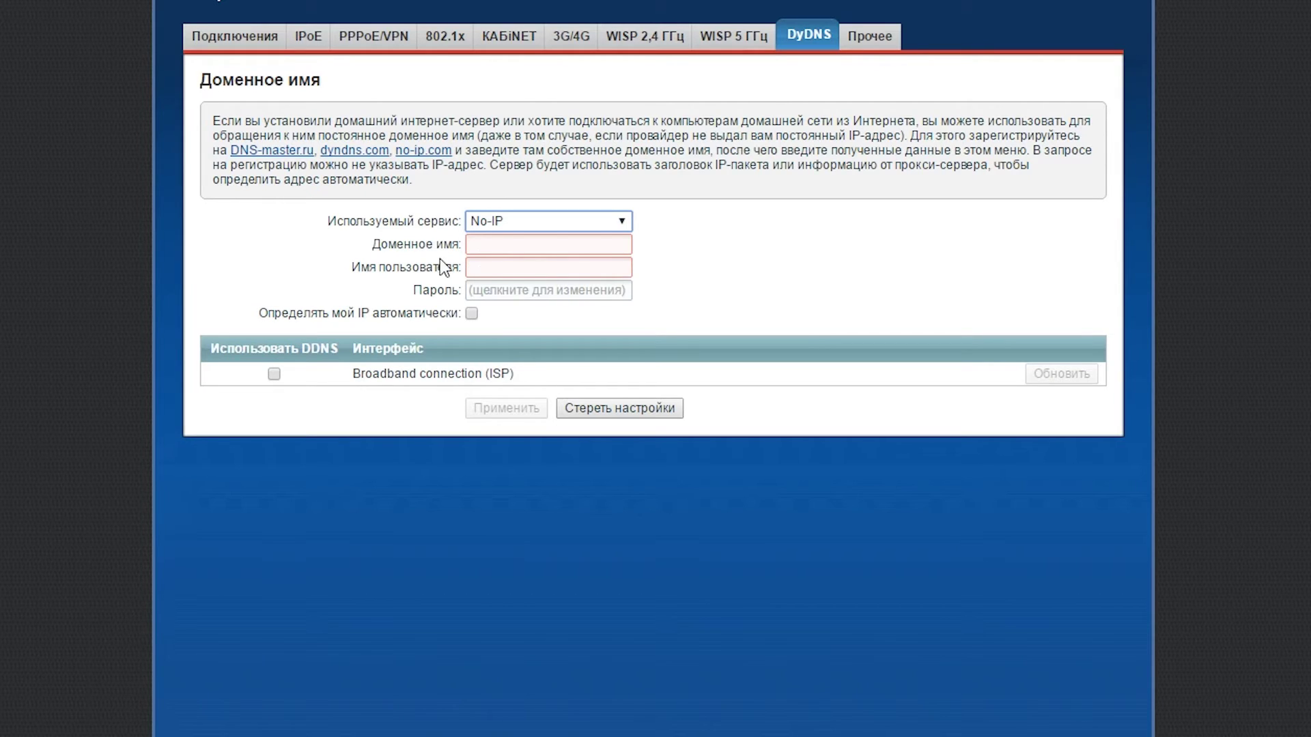
# Go through the DyDNS domain name, user name and password fields and recheck the service choices, keeping No-IP.
pyautogui.click(497, 252)
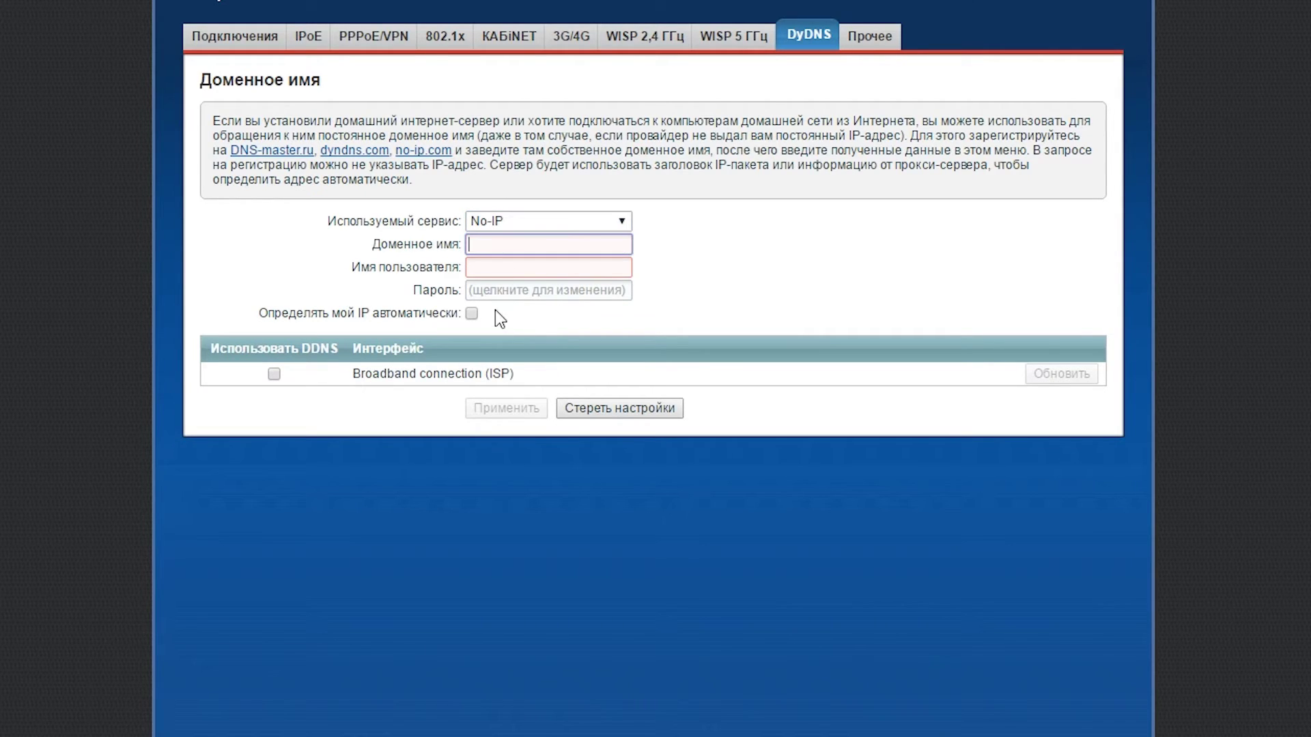
pyautogui.click(482, 268)
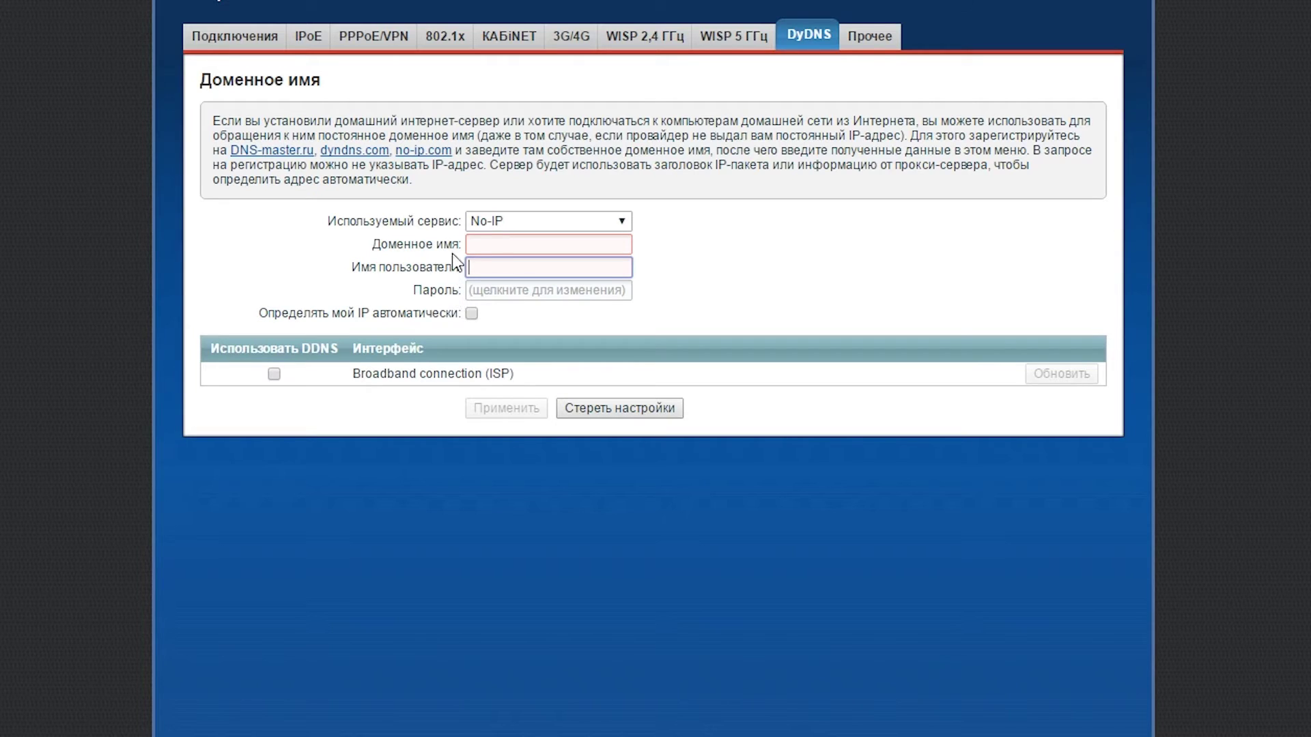
pyautogui.click(492, 246)
pyautogui.click(494, 293)
pyautogui.click(502, 268)
pyautogui.click(509, 244)
pyautogui.click(492, 267)
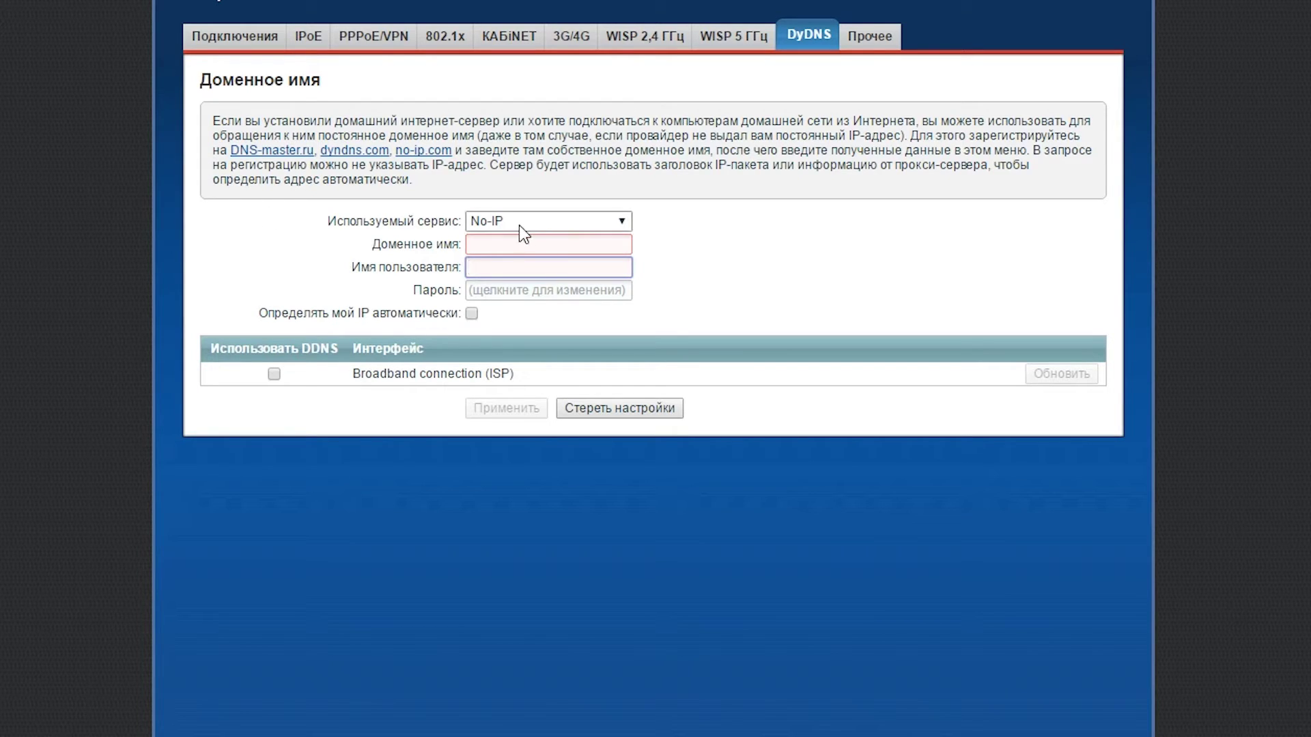
pyautogui.click(599, 224)
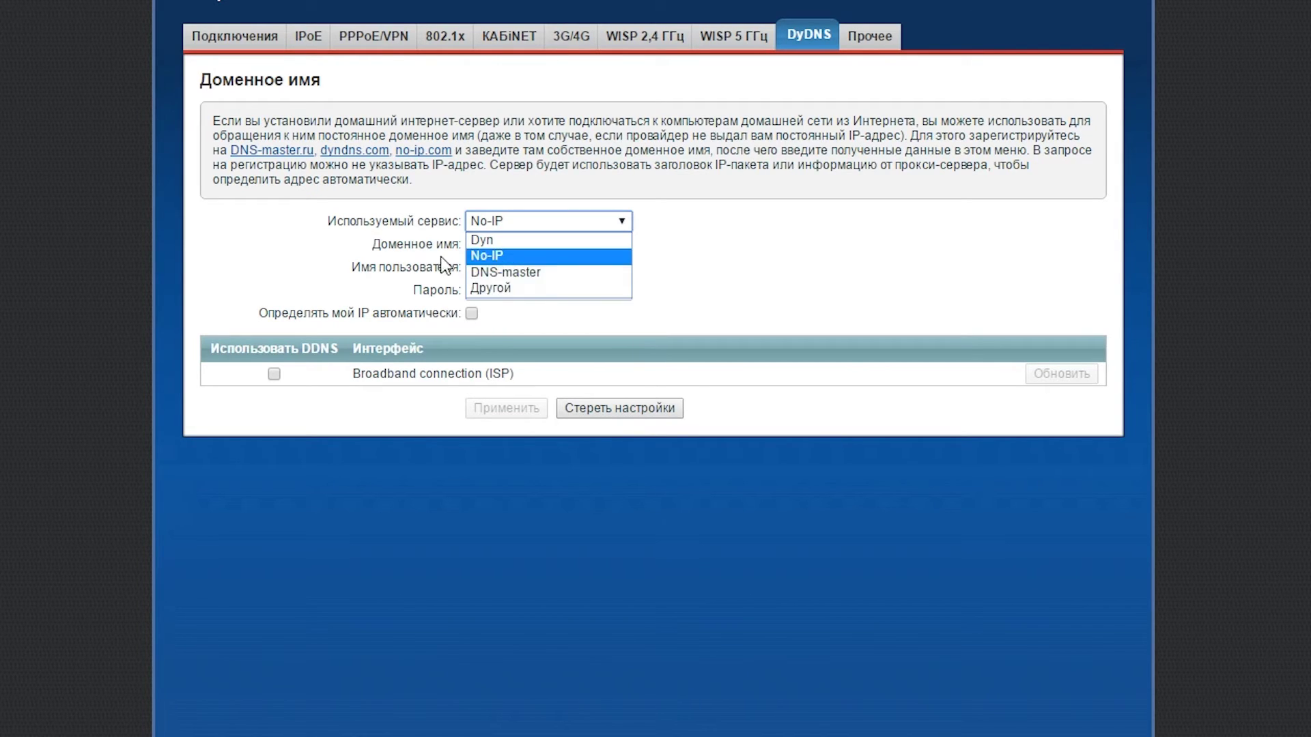
pyautogui.click(487, 256)
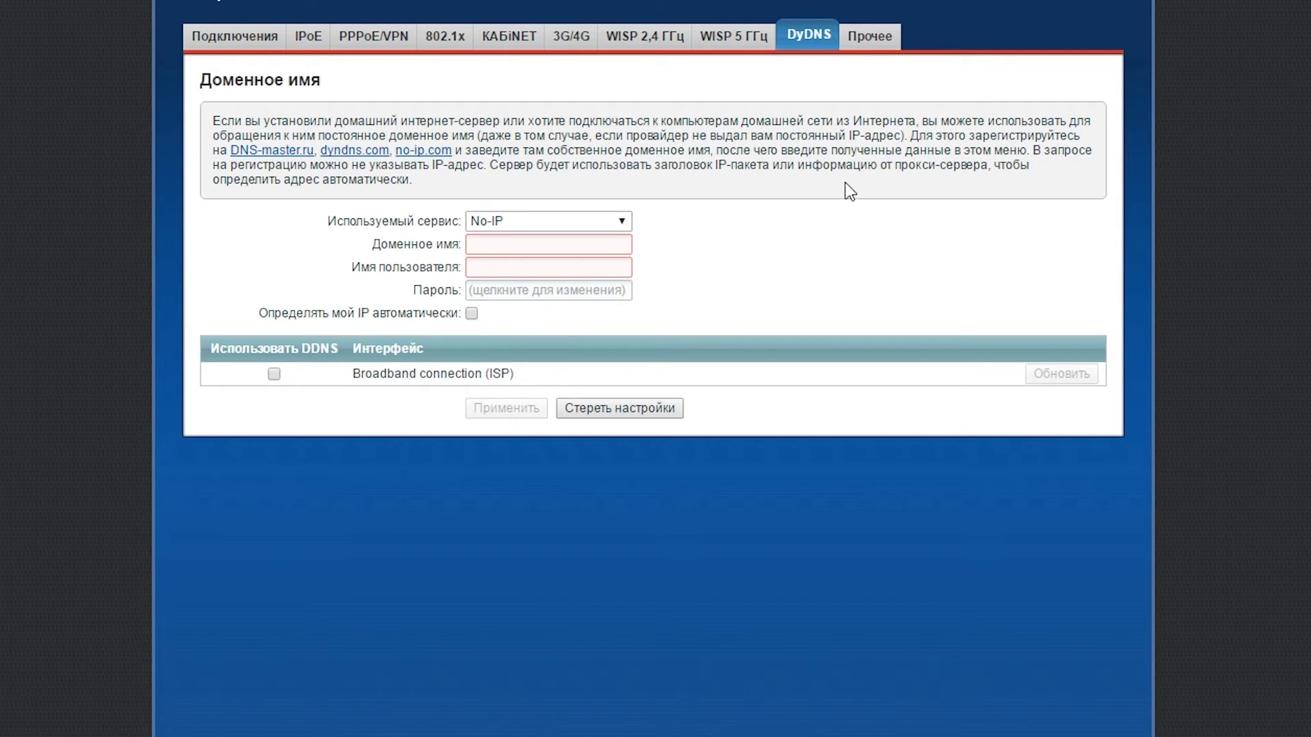
# Examine the Прочее page for DNS servers, static routes and PPPoE pass-through, reading the note on DNS server addresses.
pyautogui.click(868, 37)
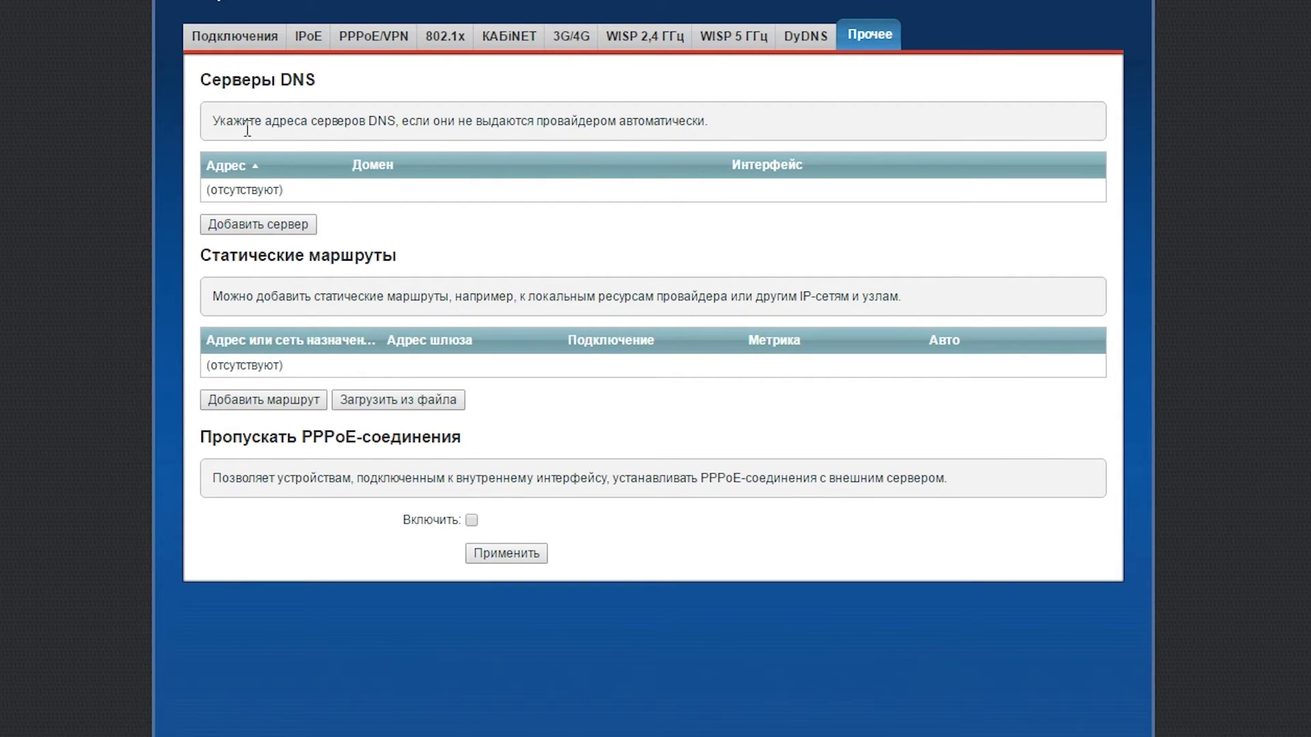
pyautogui.moveTo(233, 123); pyautogui.dragTo(729, 136)
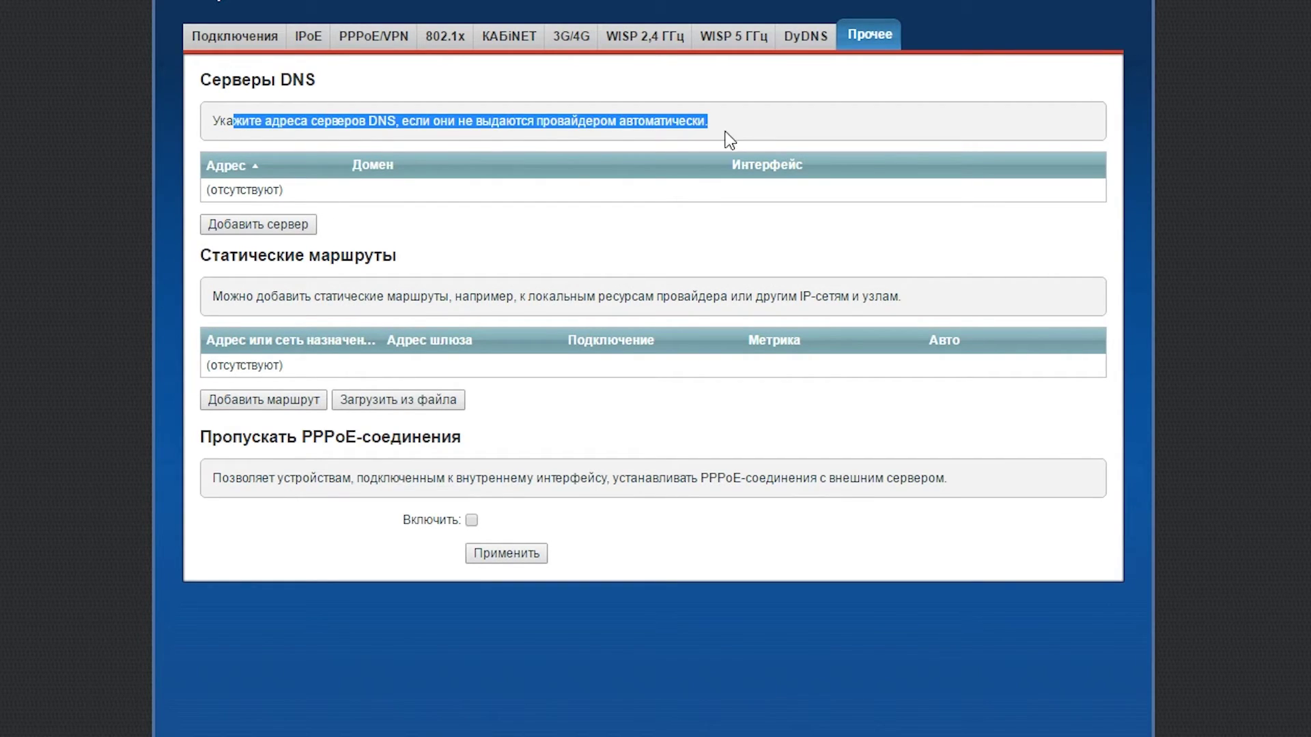
pyautogui.click(512, 120)
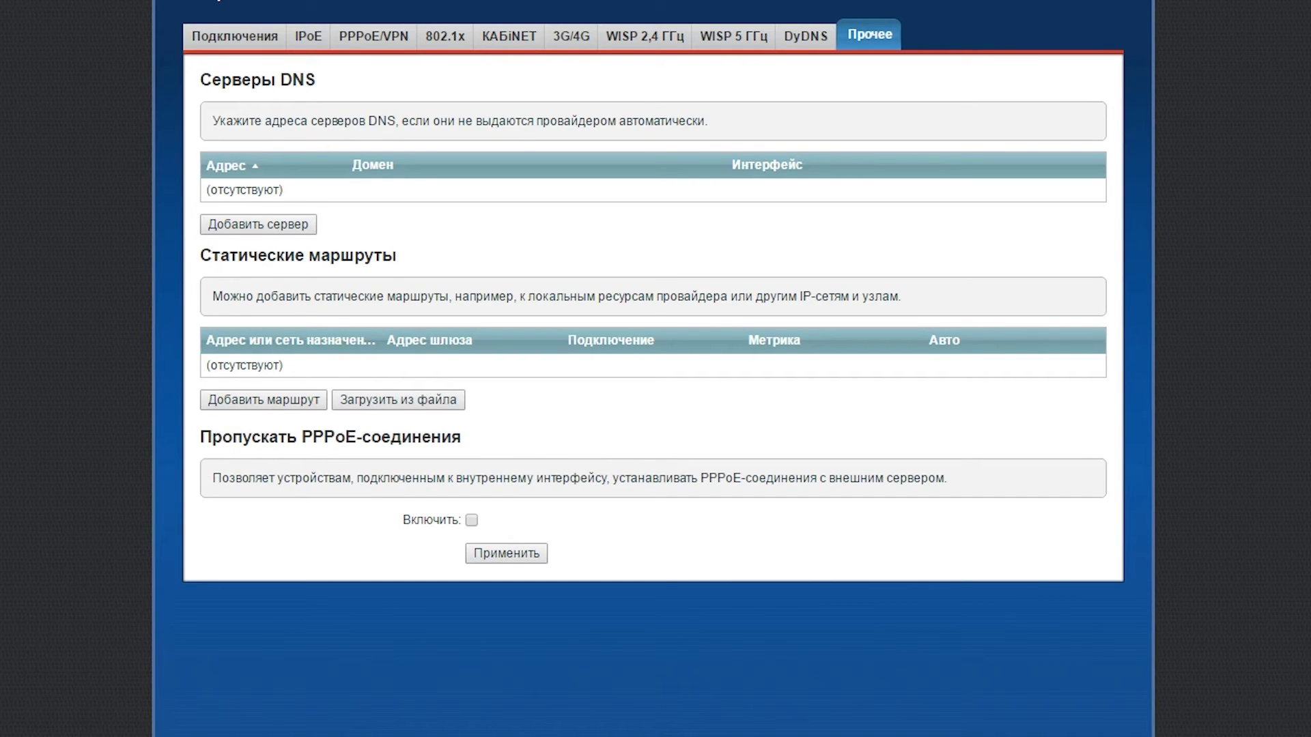
# View the device list of the home network and the description of its network segments.
pyautogui.scroll(-2, 610, 271)
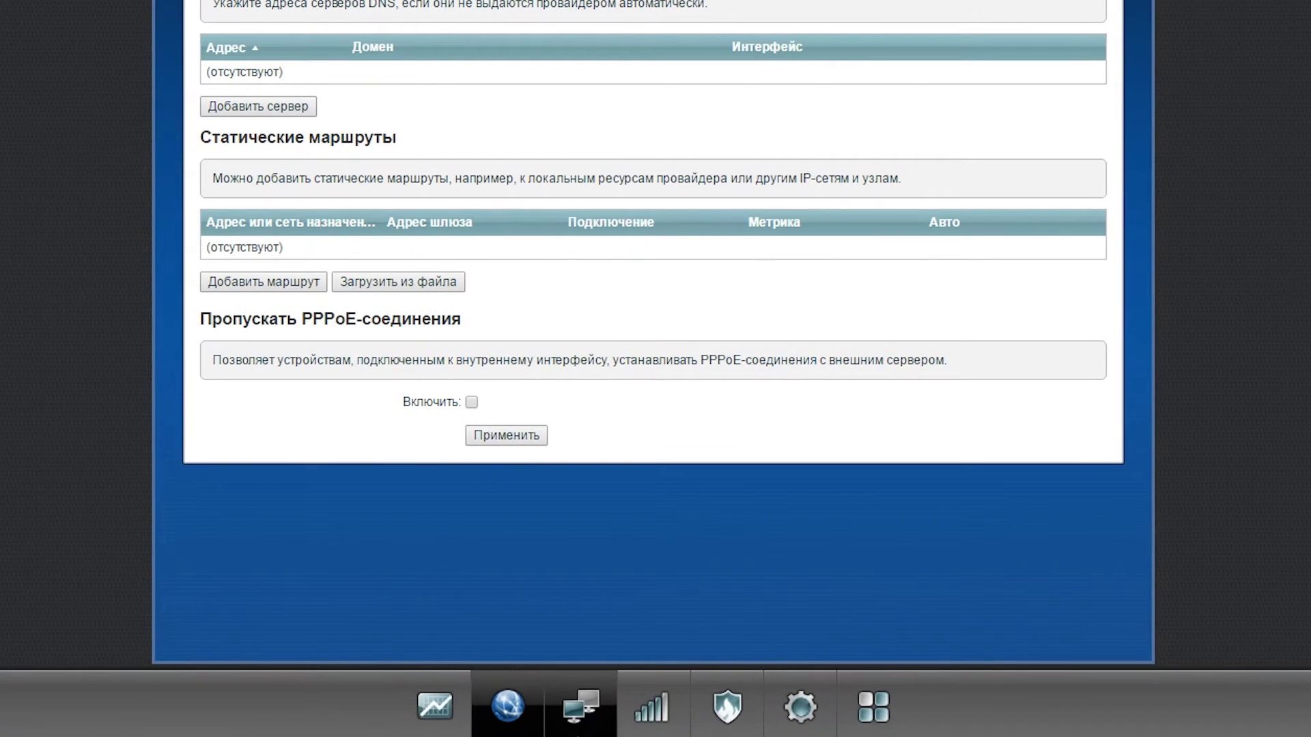
pyautogui.click(579, 714)
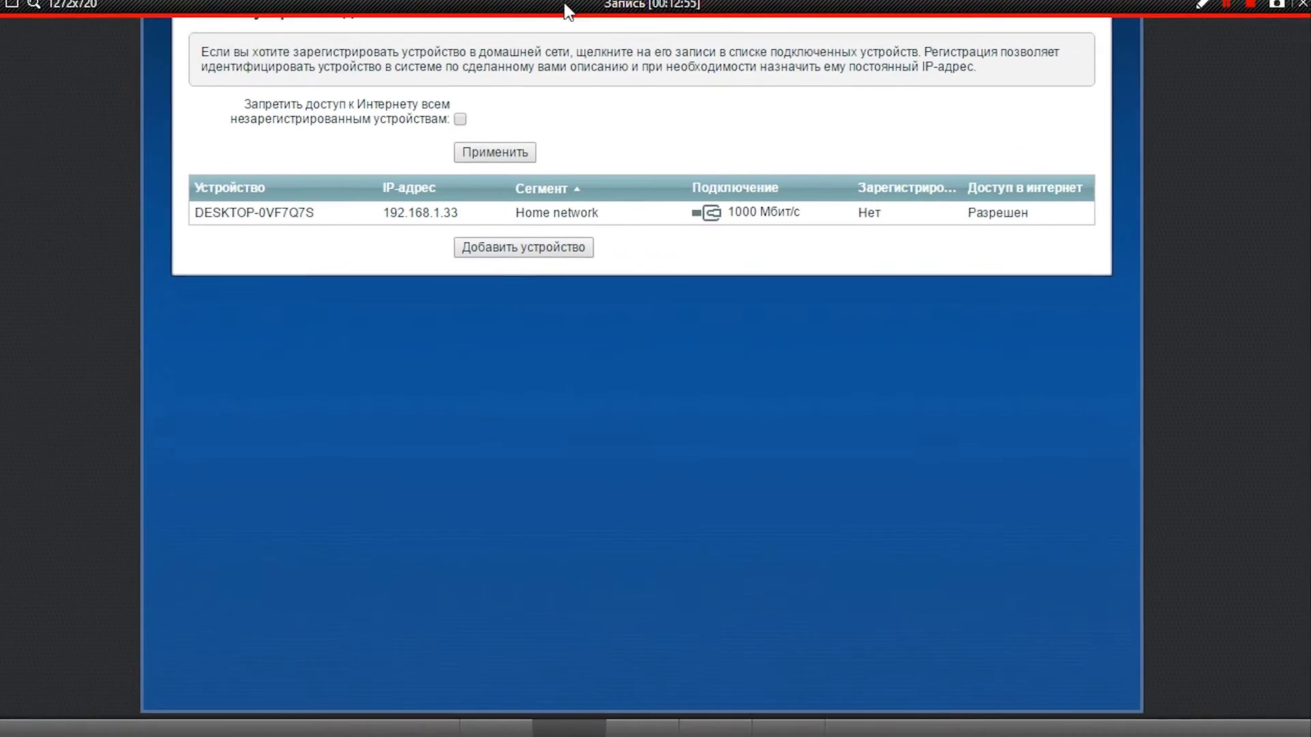
pyautogui.scroll(3, 652, 341)
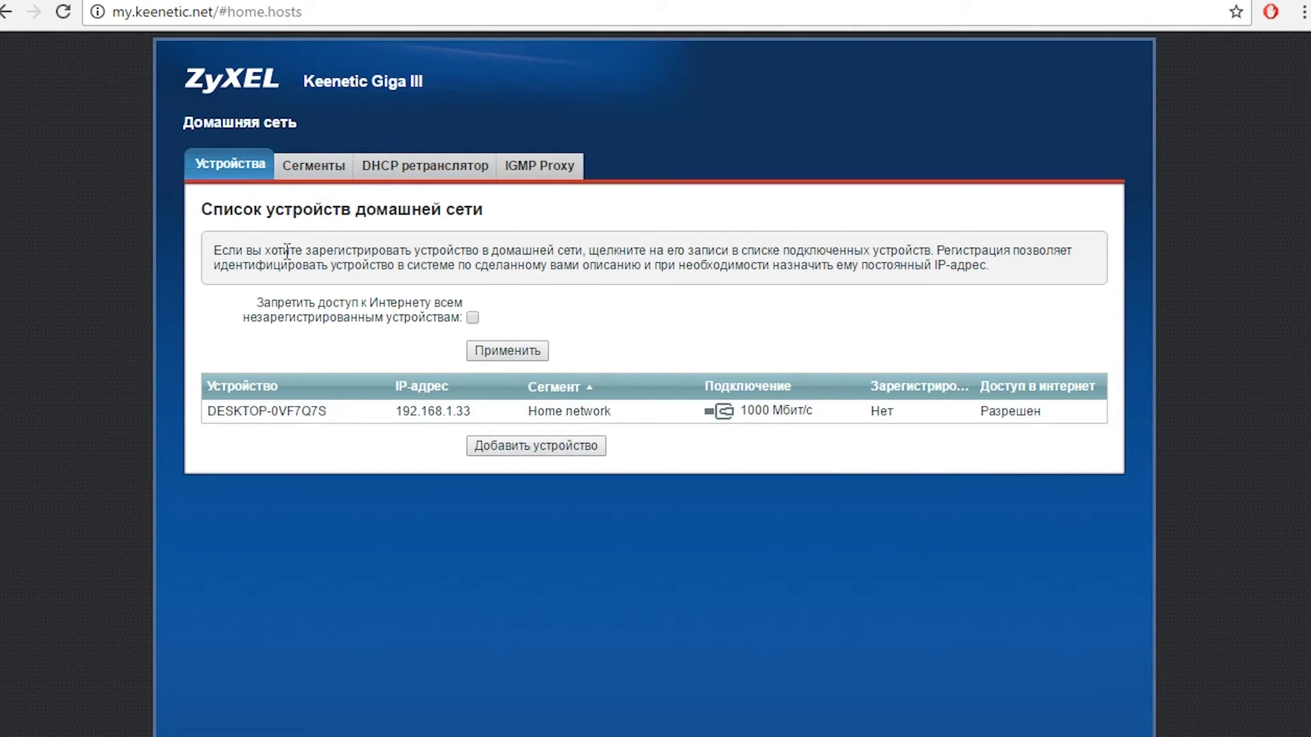
pyautogui.click(316, 174)
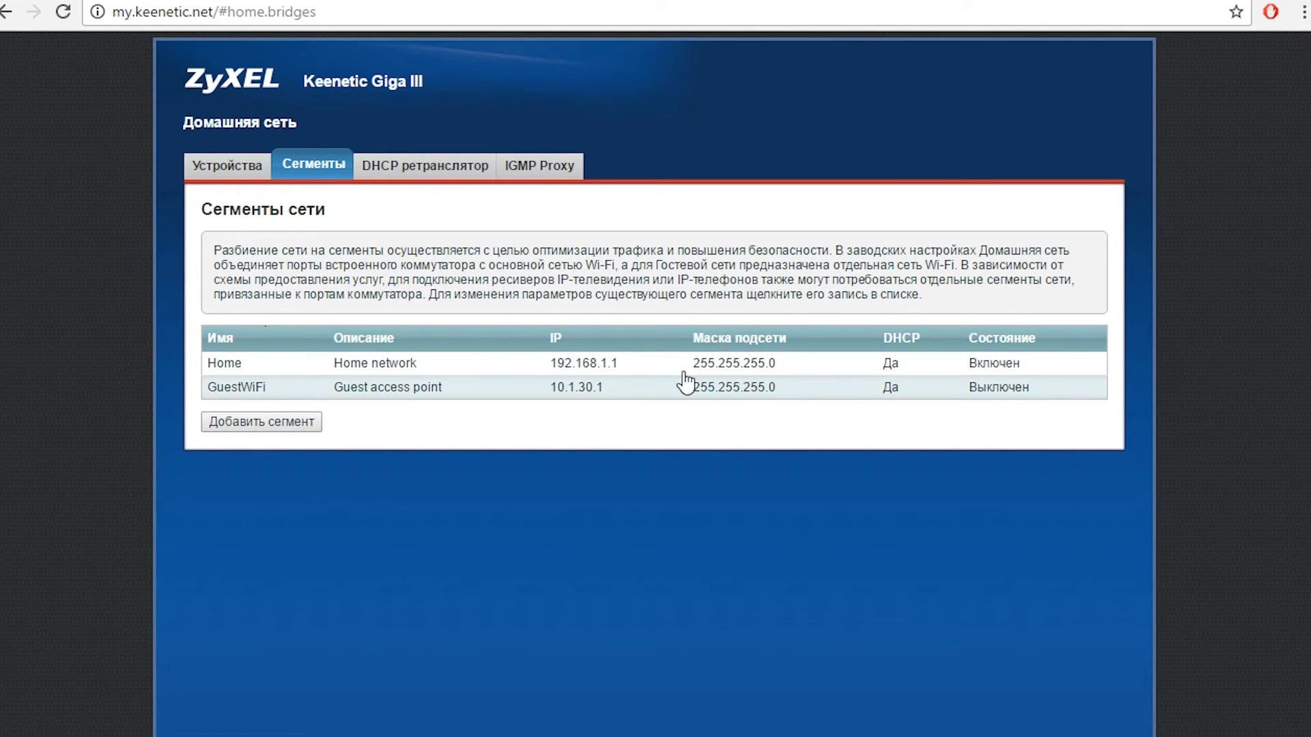
# Examine the DHCP relay interfaces and the IGMP Proxy settings of the home network.
pyautogui.click(394, 174)
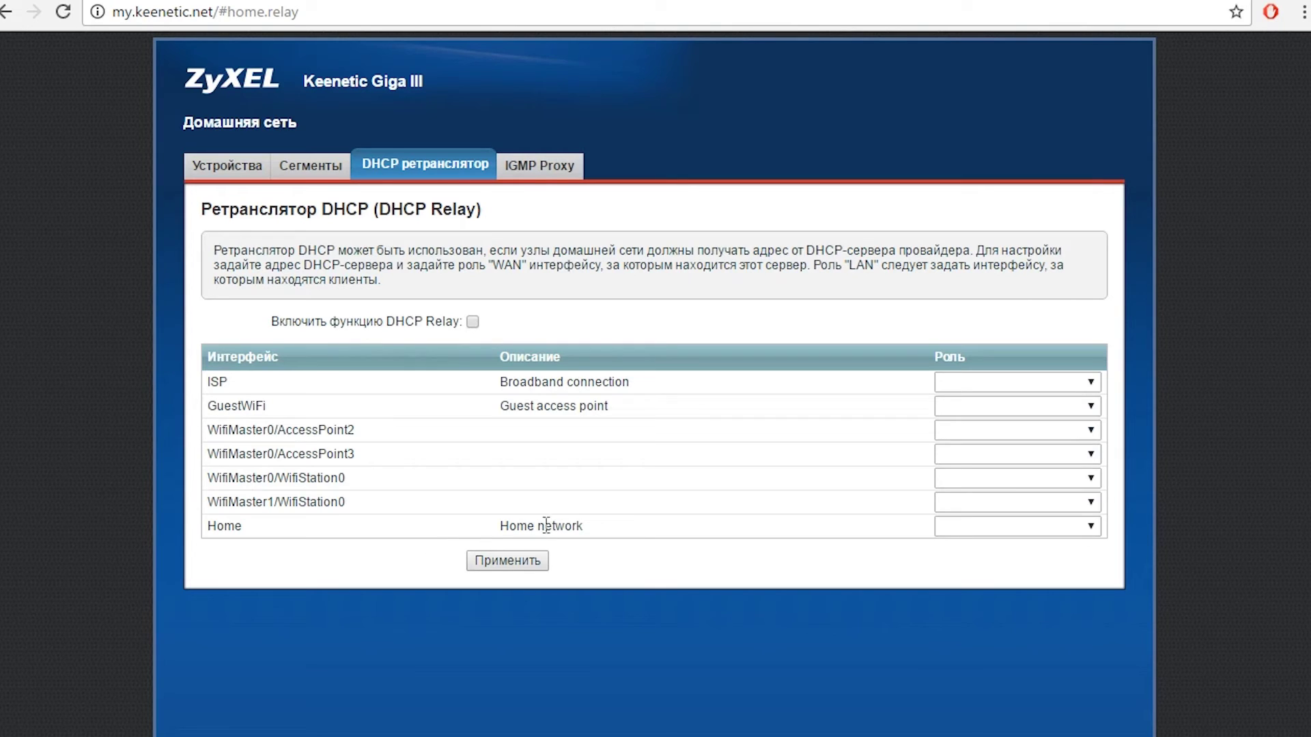
pyautogui.moveTo(559, 525); pyautogui.dragTo(276, 415)
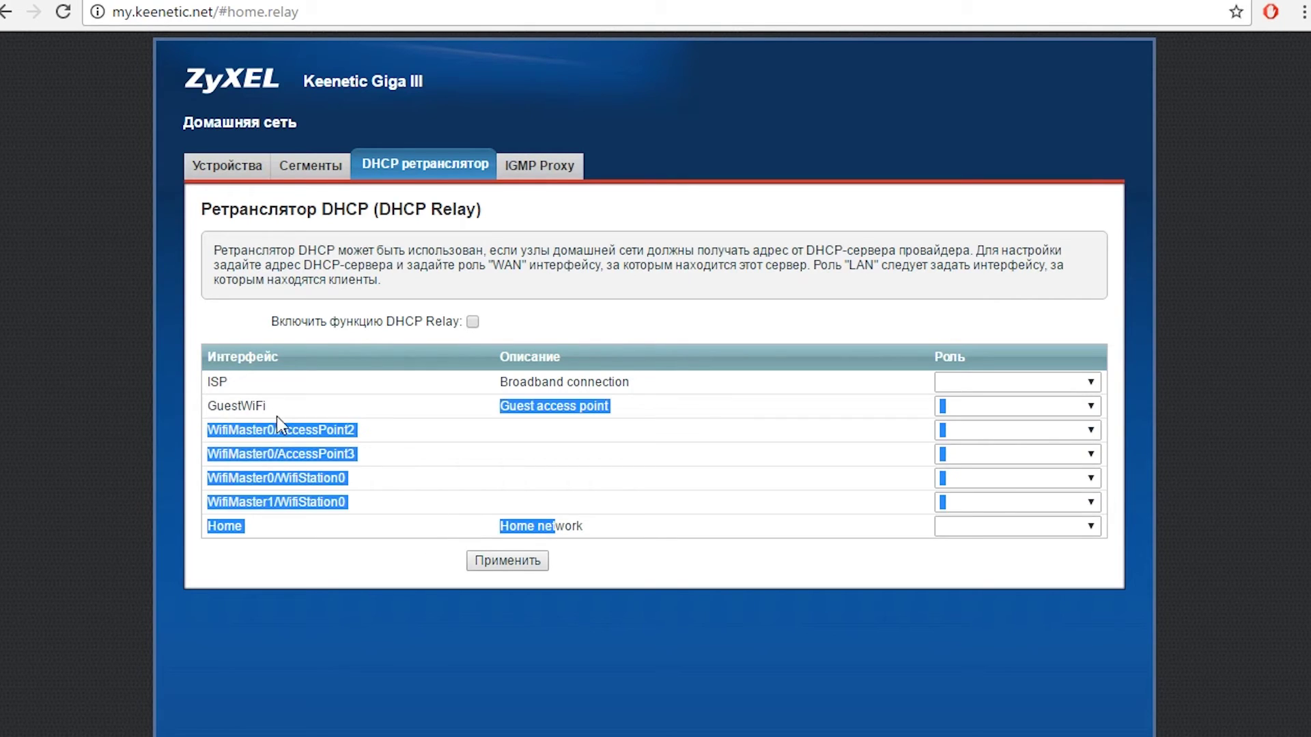
pyautogui.click(395, 452)
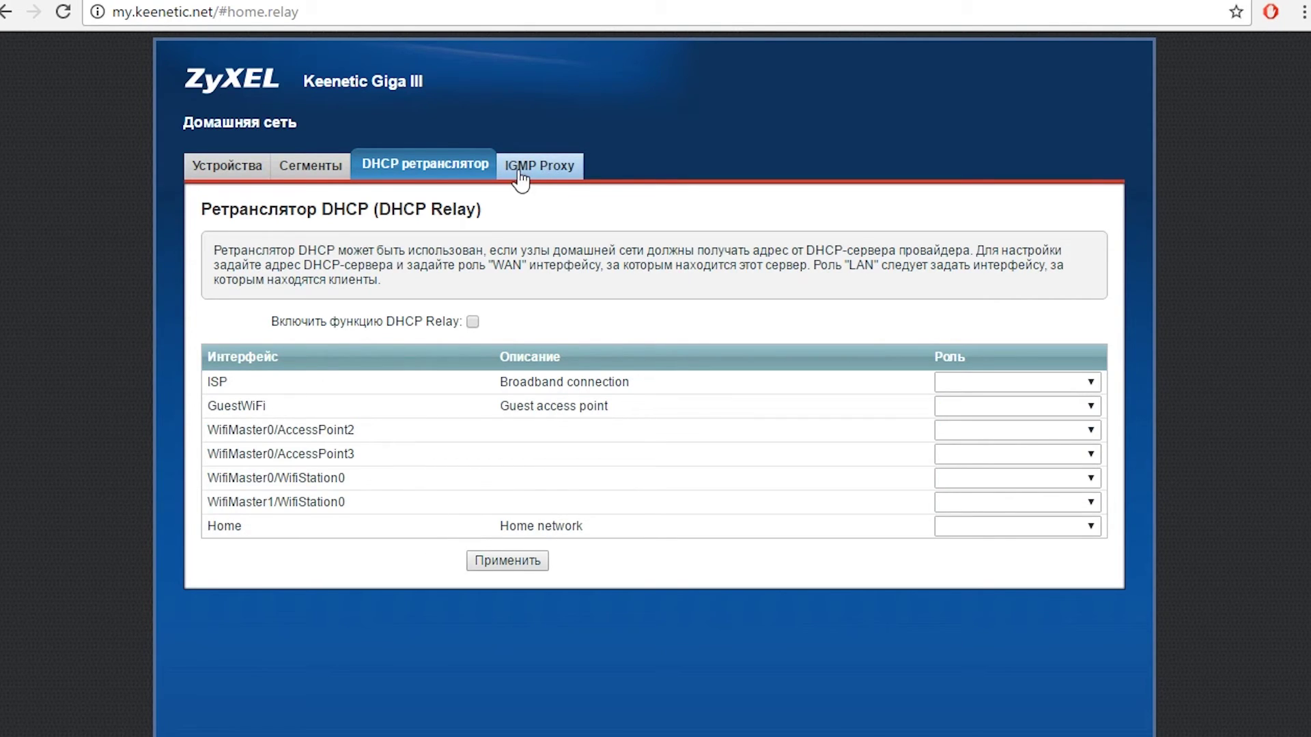
pyautogui.click(542, 169)
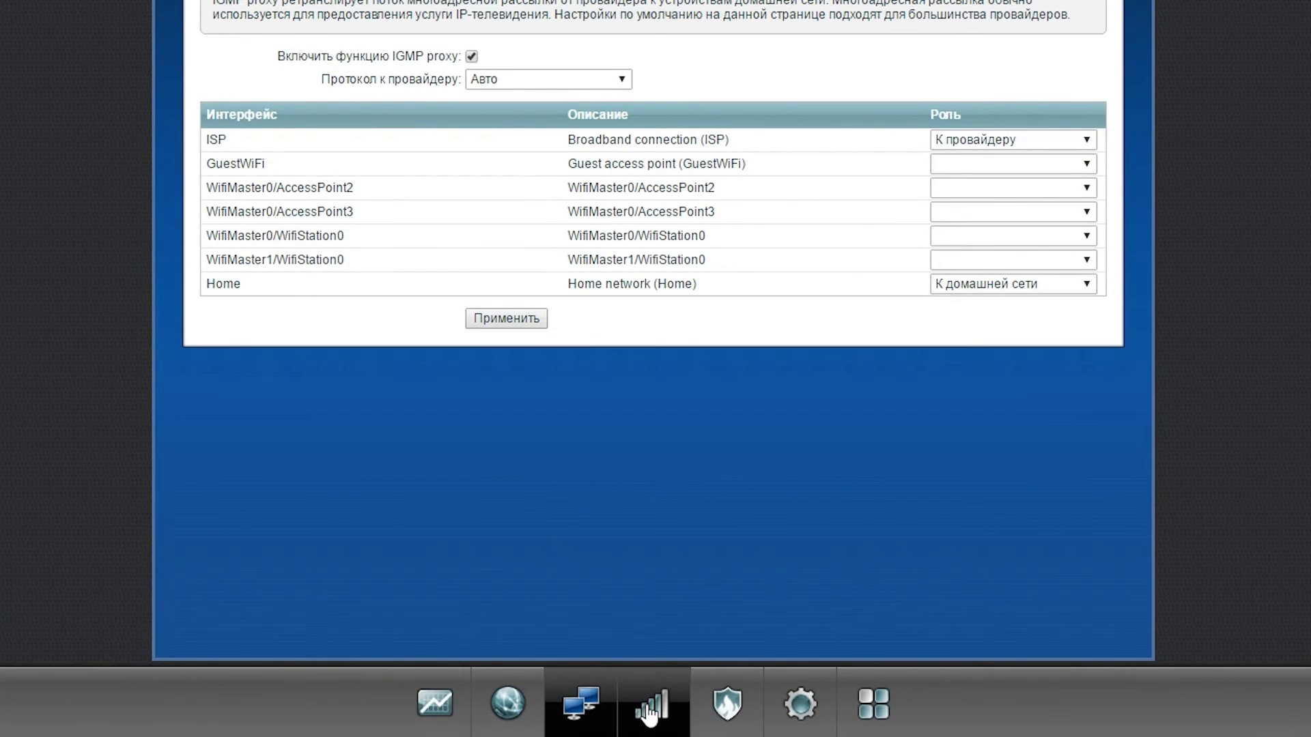
# Open the Wi-Fi settings and examine the network name and hide-SSID option of the 2.4 ГГц access point.
pyautogui.click(650, 710)
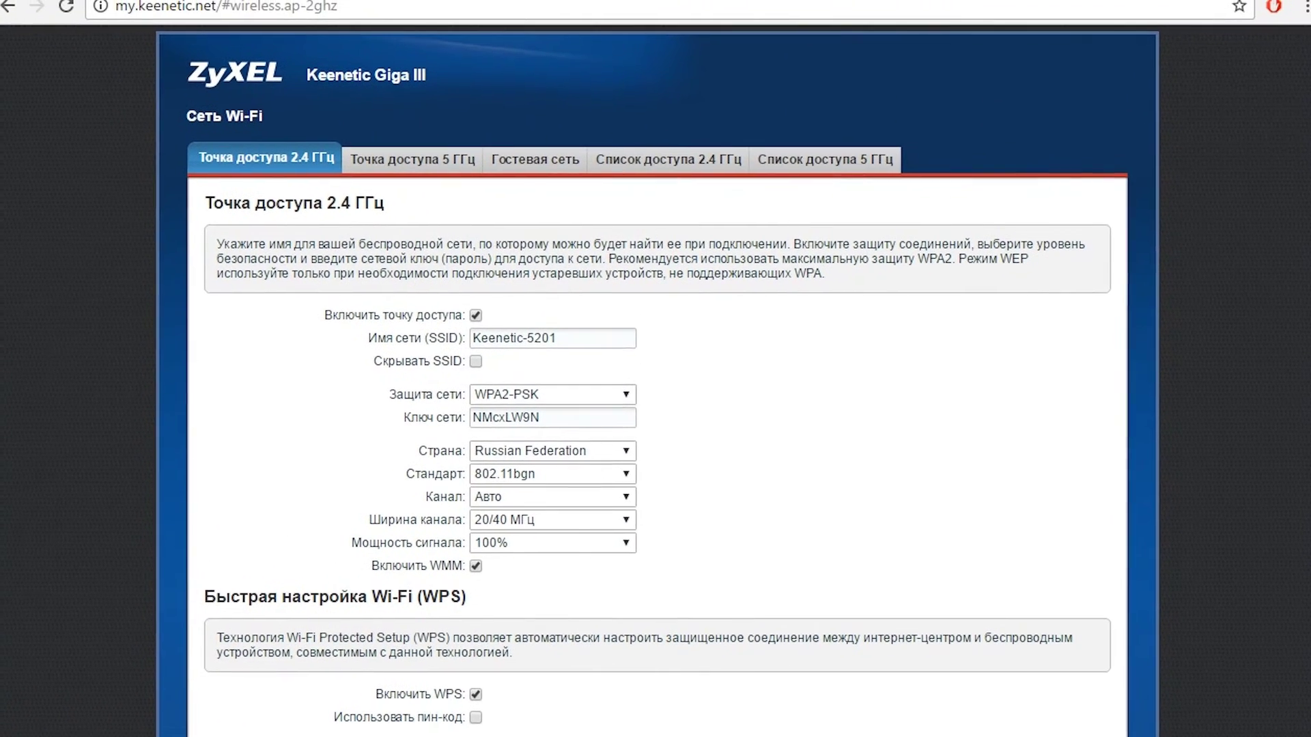
pyautogui.click(573, 338)
pyautogui.moveTo(587, 337); pyautogui.dragTo(467, 334)
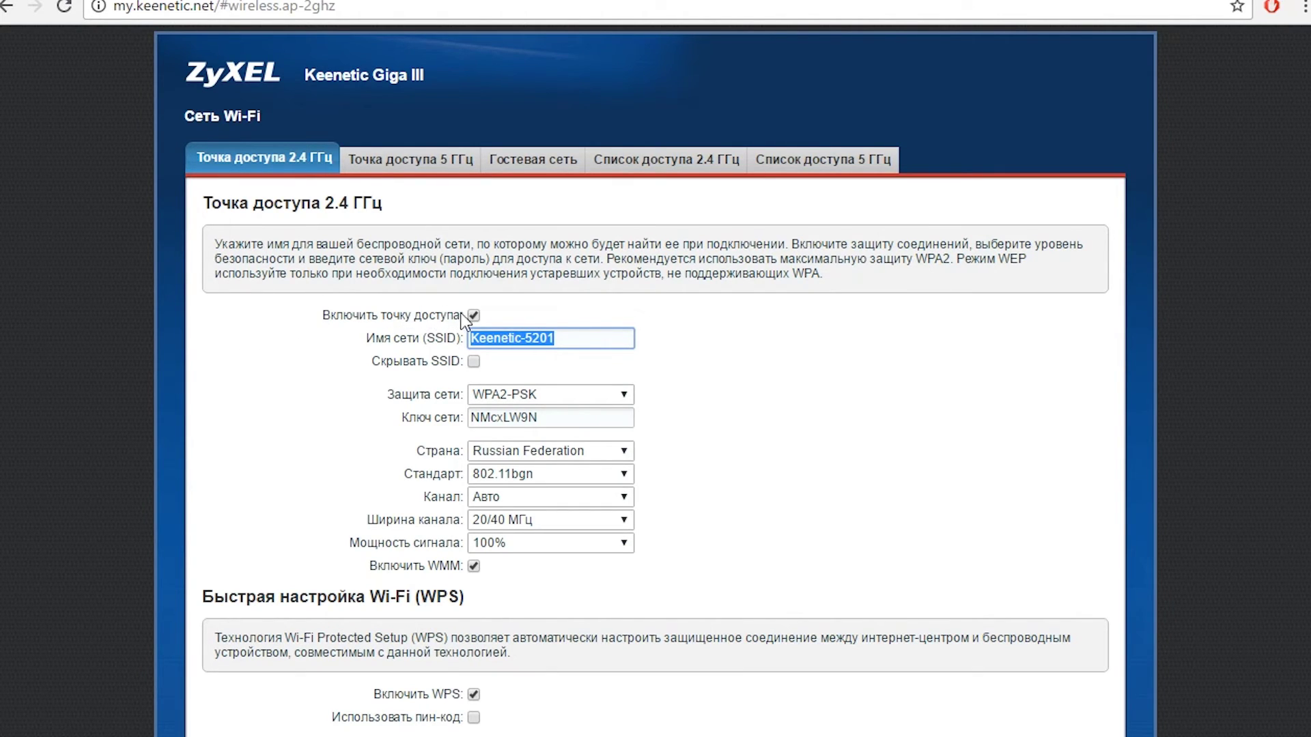
pyautogui.click(589, 338)
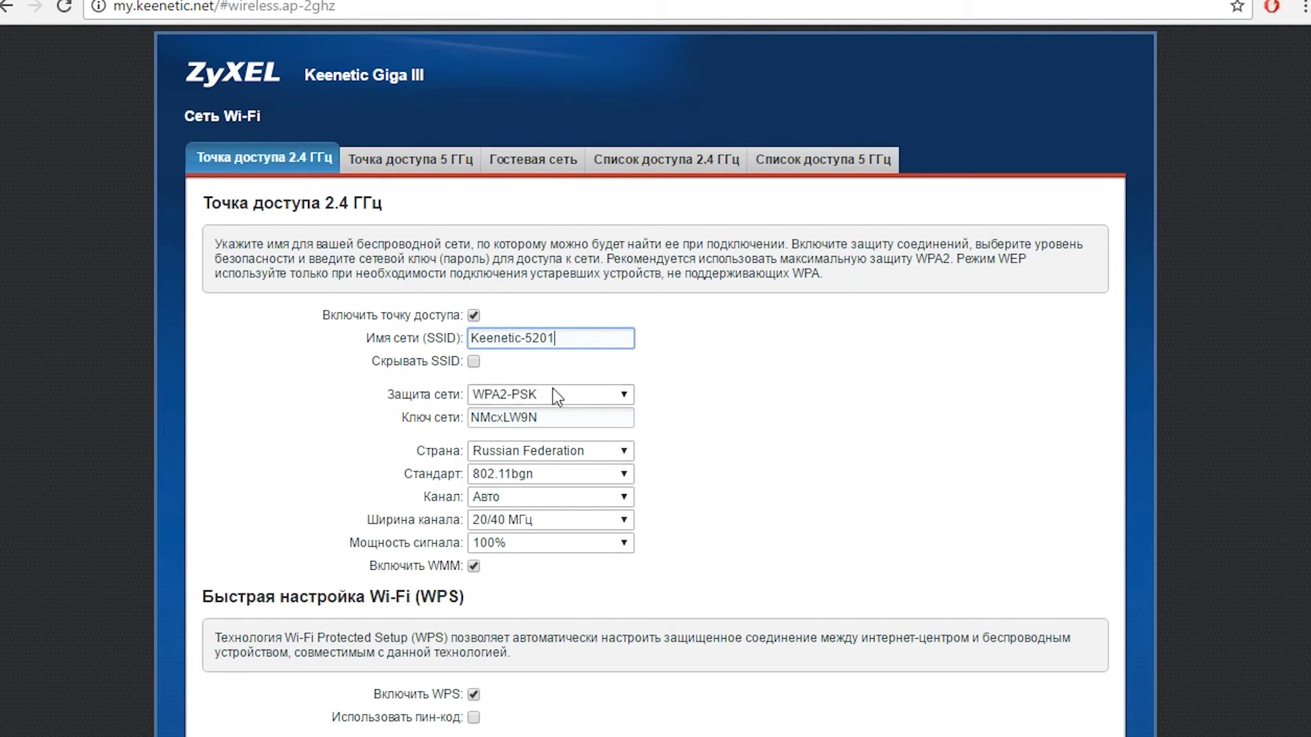
pyautogui.click(474, 362)
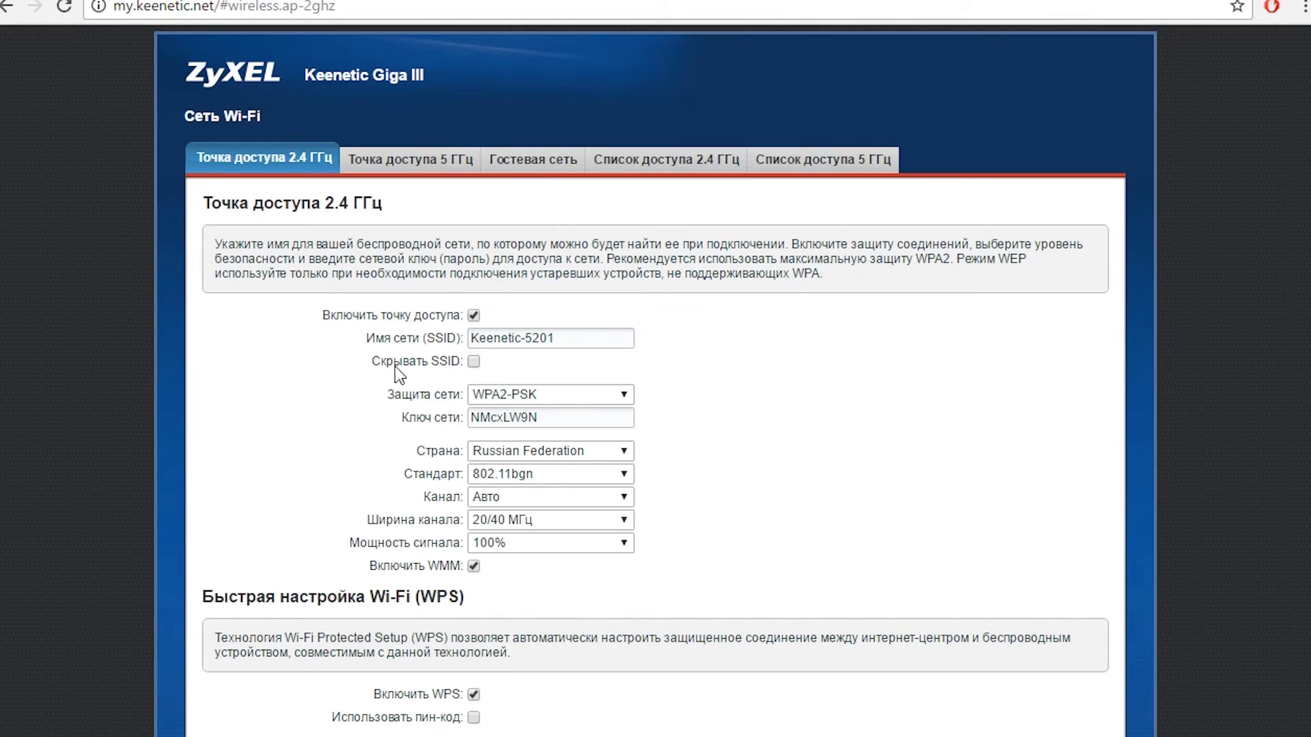
pyautogui.click(517, 338)
pyautogui.hotkey('shift', 'End')
pyautogui.hotkey('shift', 'Home')
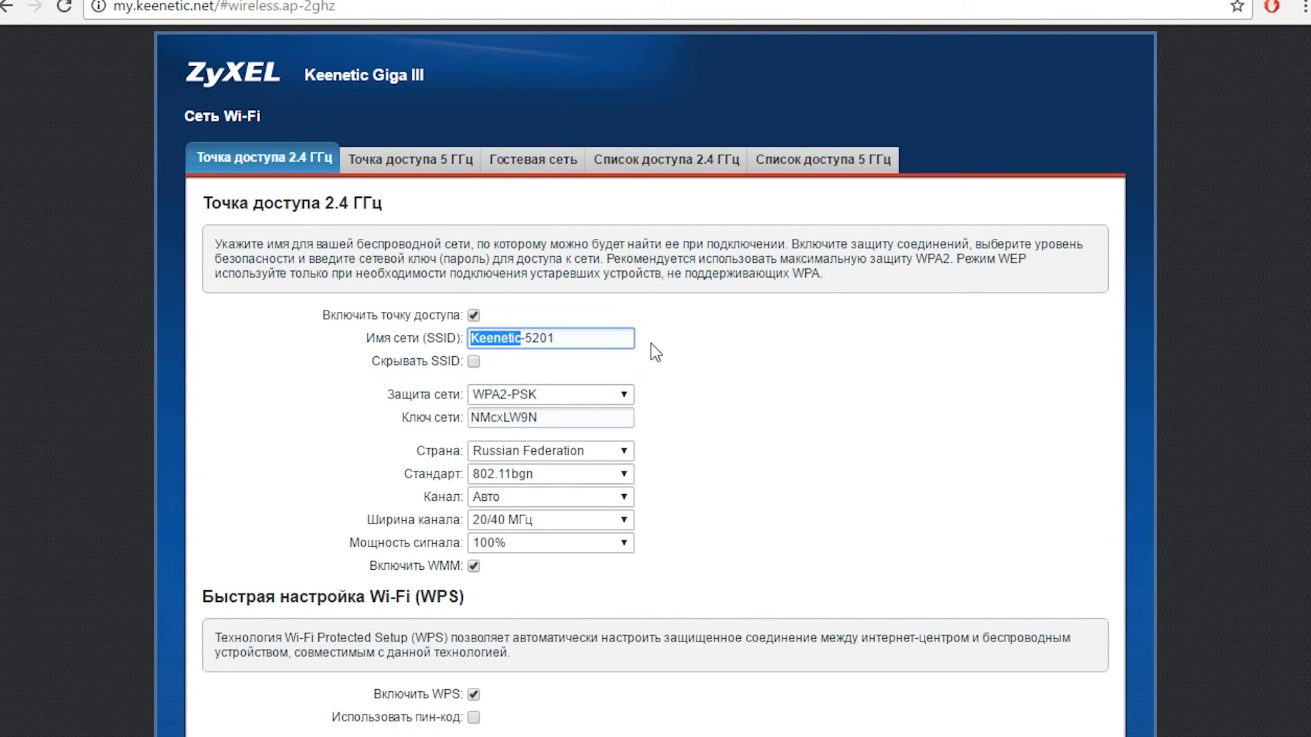
pyautogui.click(578, 341)
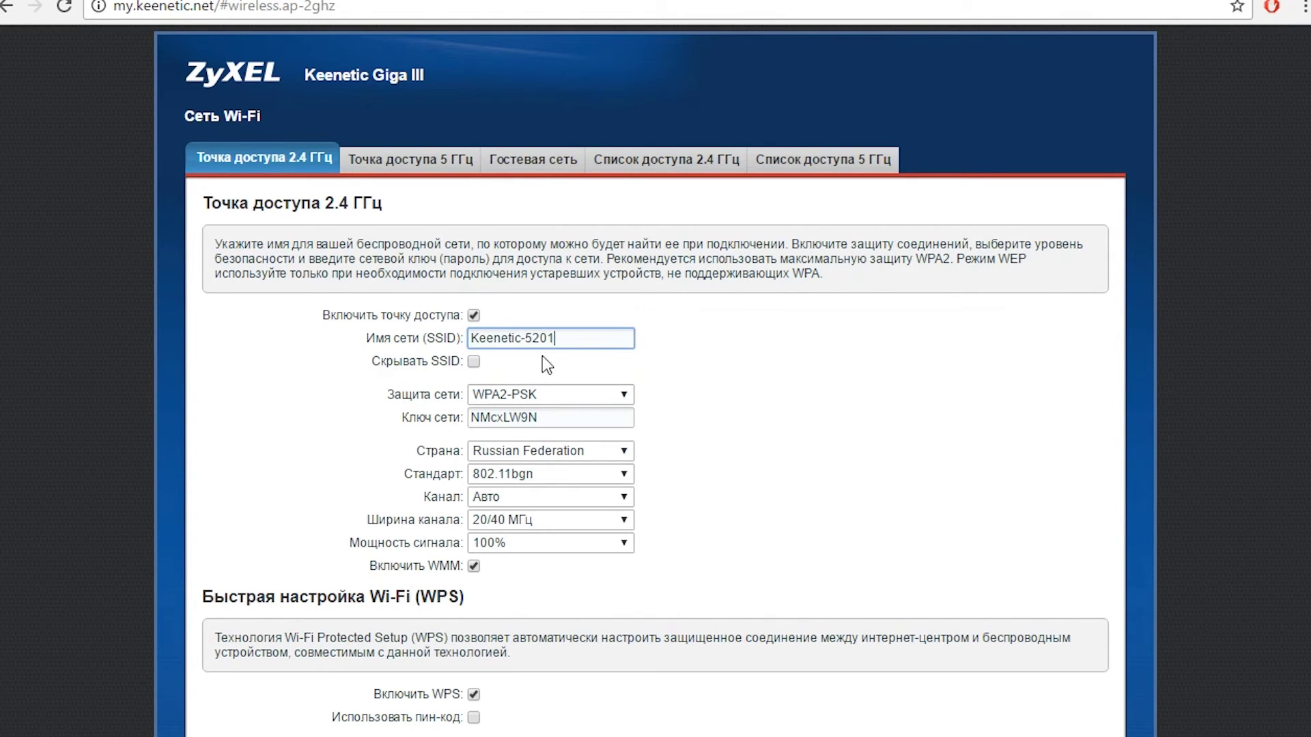
# Review the network protection options of the 2.4 ГГц access point, keeping WPA2-PSK, and examine its network key field.
pyautogui.click(563, 399)
pyautogui.click(547, 458)
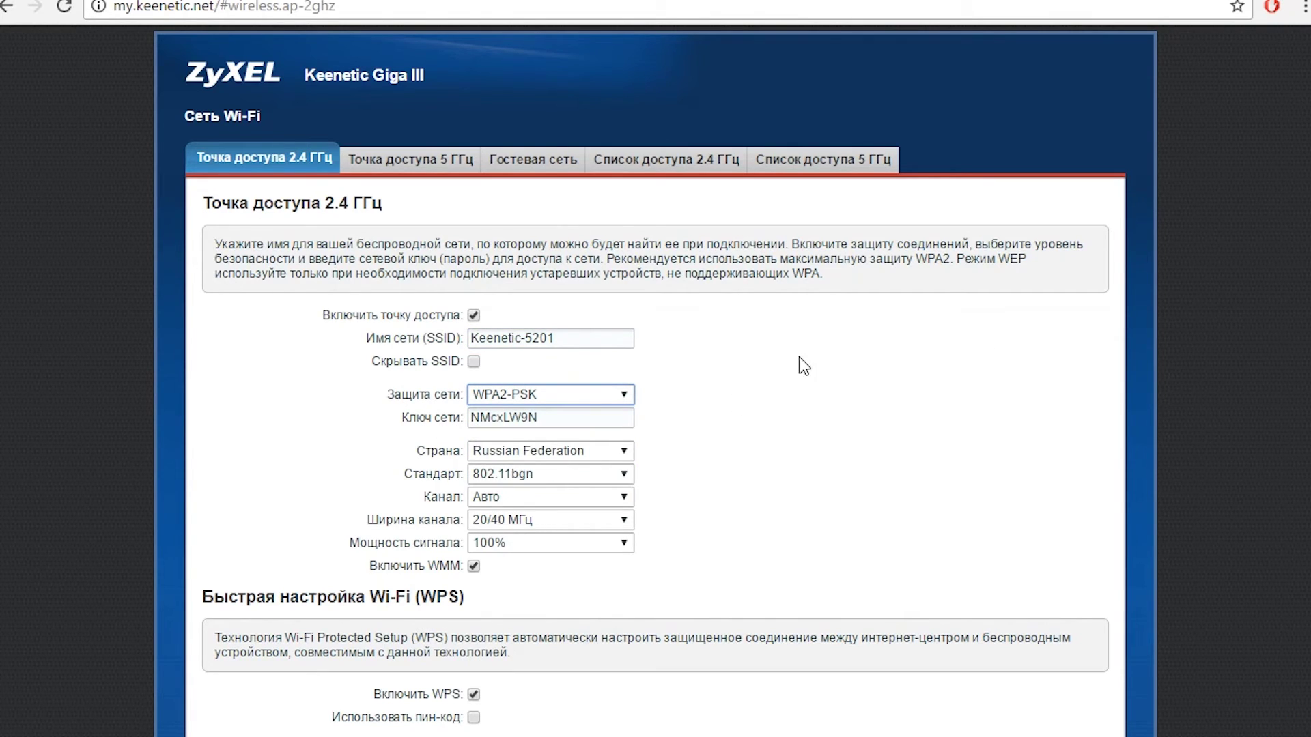
pyautogui.click(539, 394)
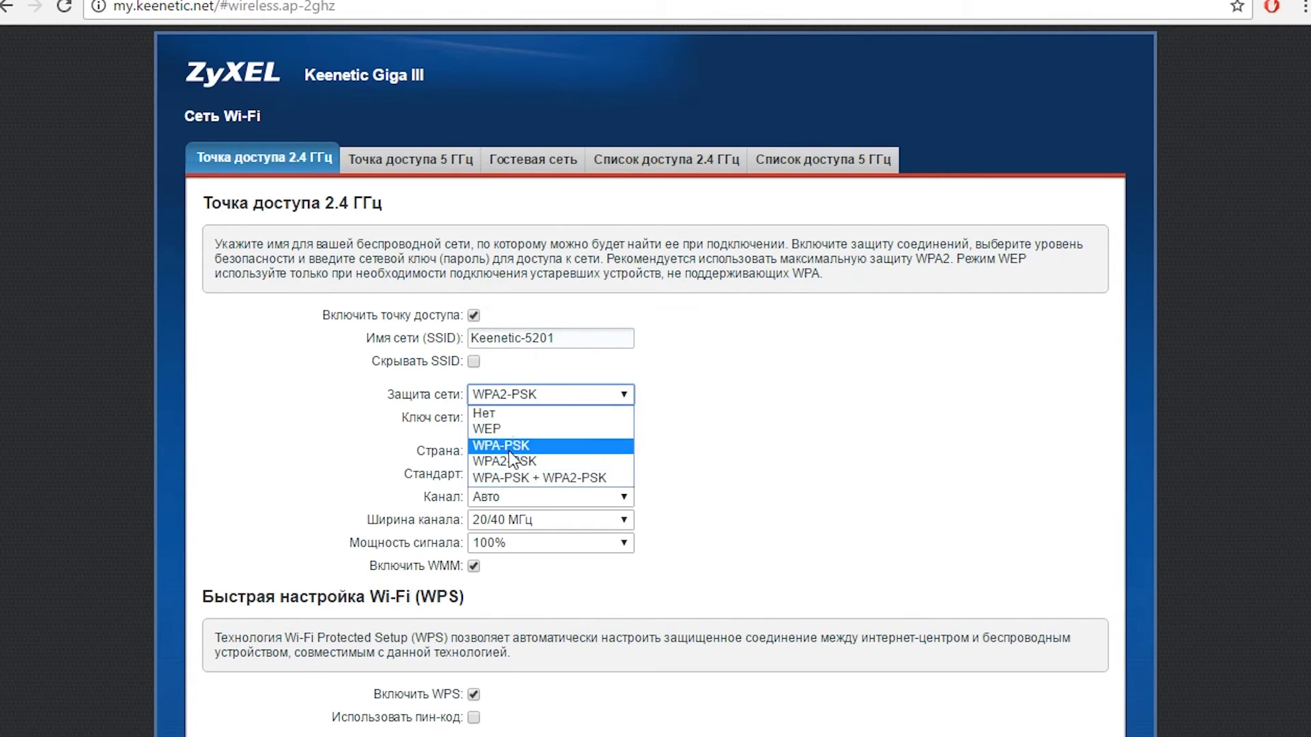
pyautogui.click(833, 374)
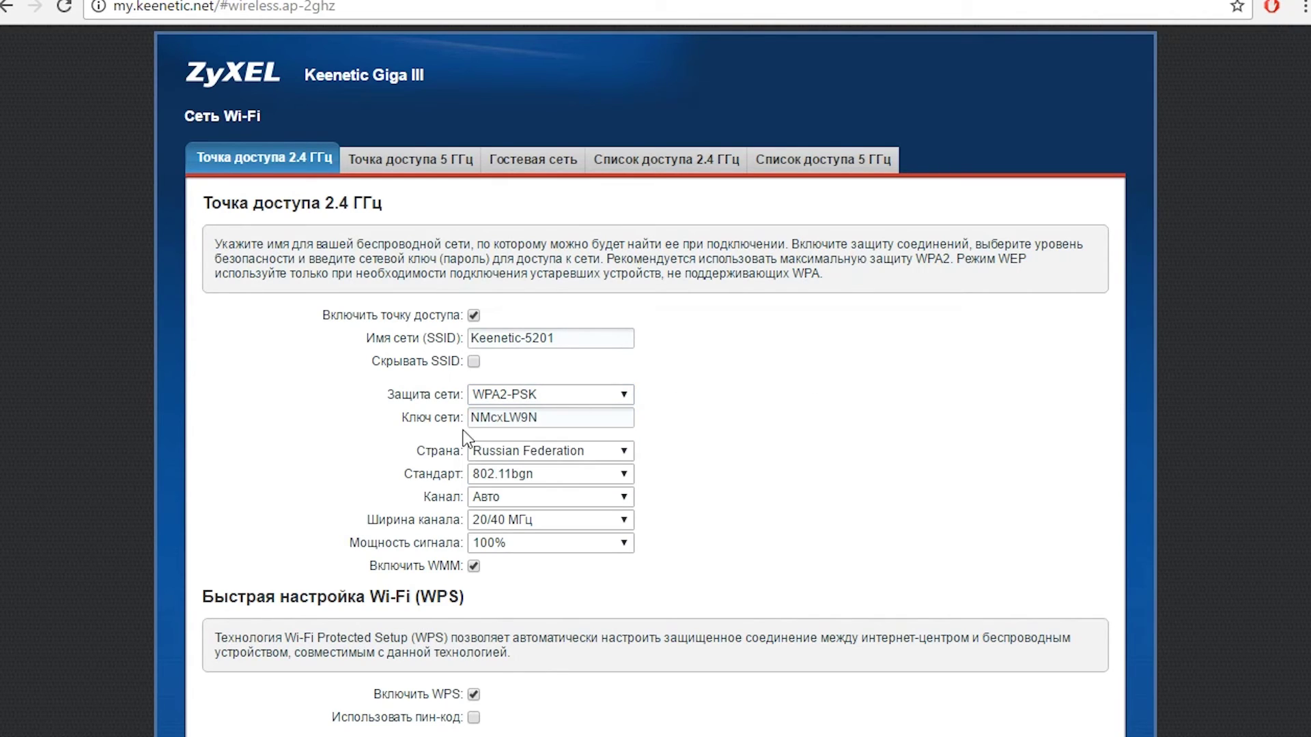
pyautogui.click(551, 420)
pyautogui.moveTo(560, 413); pyautogui.dragTo(215, 490)
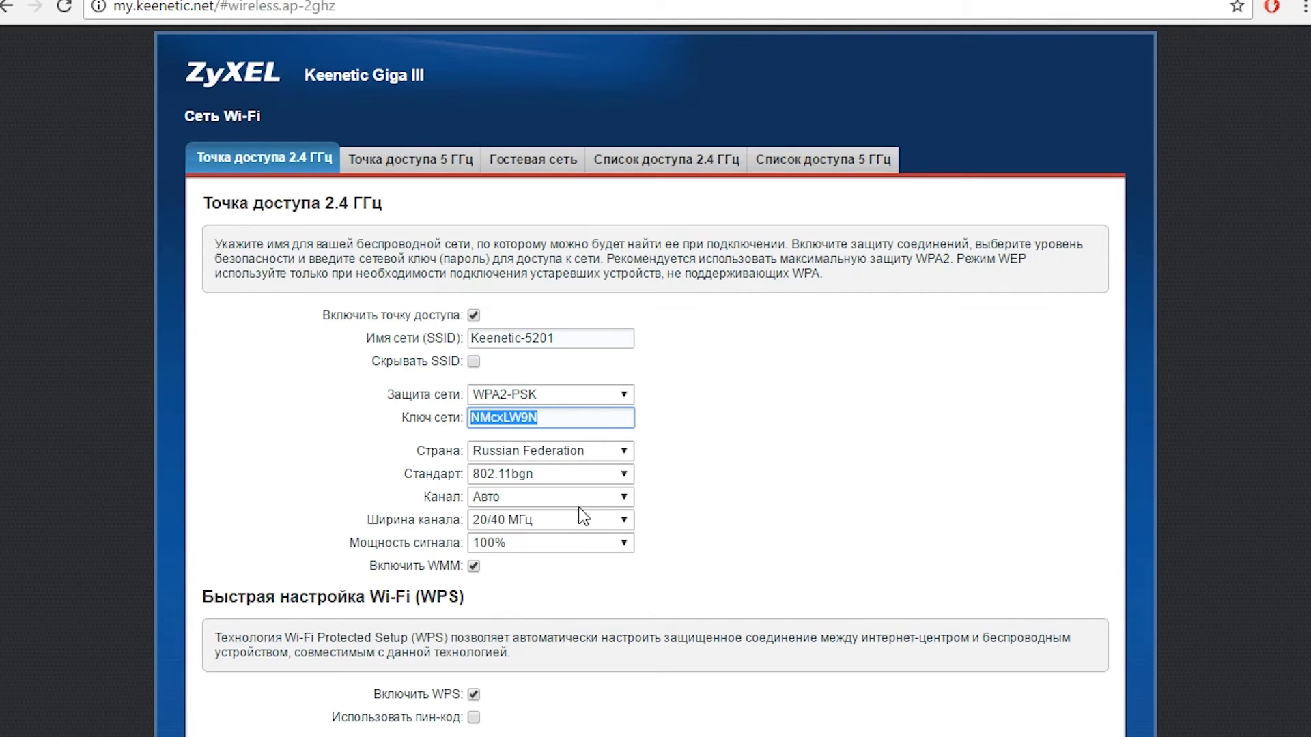
pyautogui.click(754, 437)
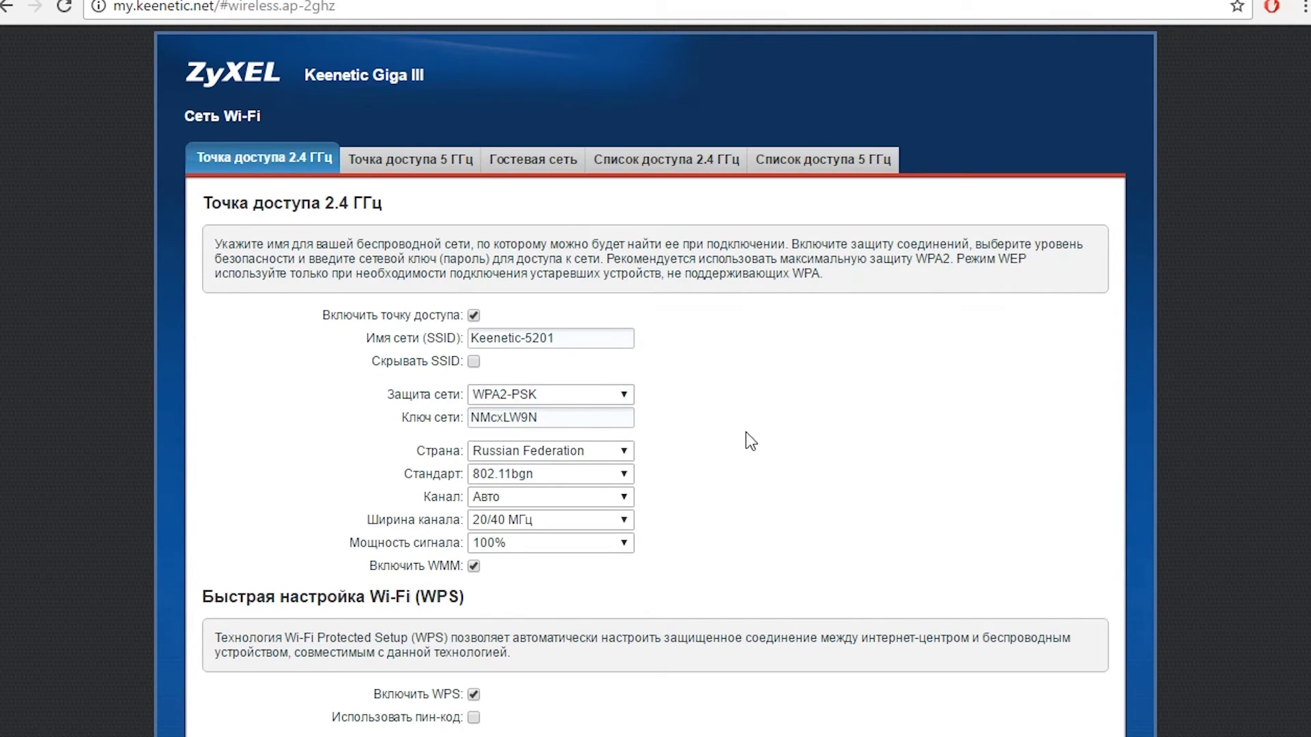
# View the wireless standard and channel choices of the 2.4 ГГц access point, keeping 802.11bgn and Авто.
pyautogui.click(545, 478)
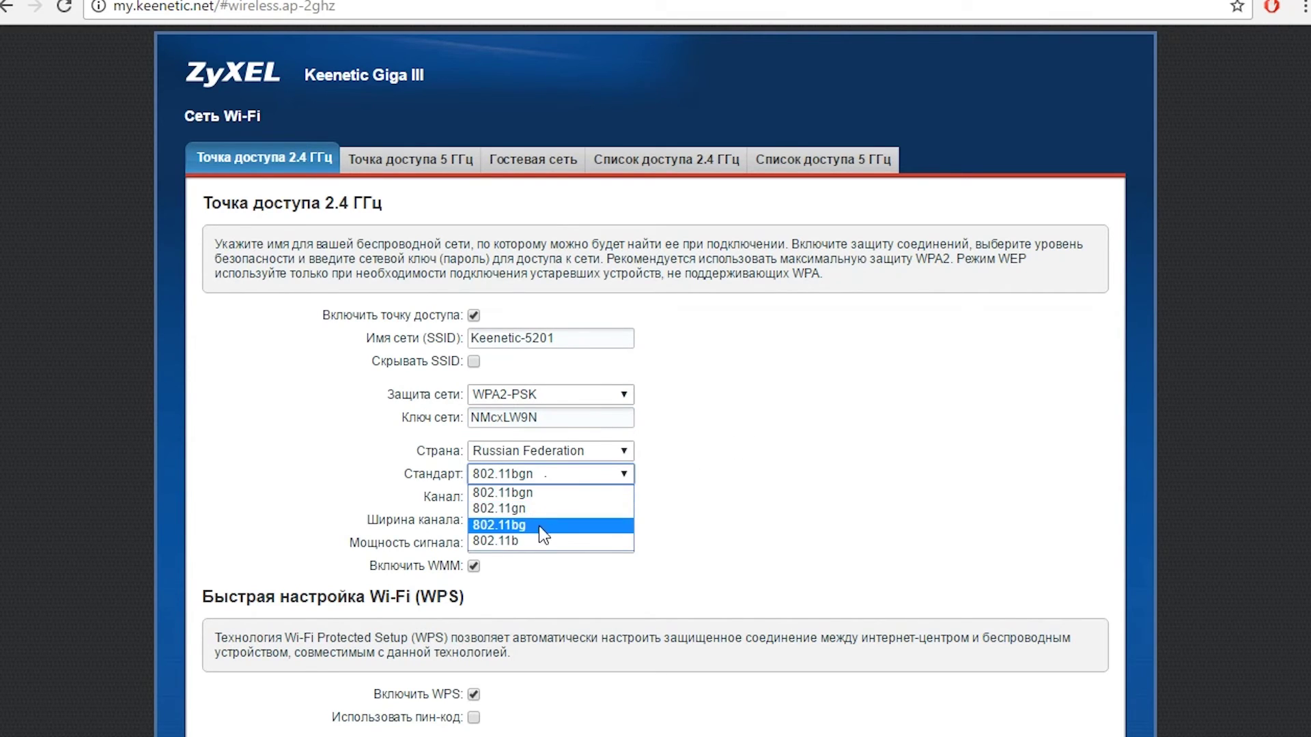
pyautogui.click(824, 483)
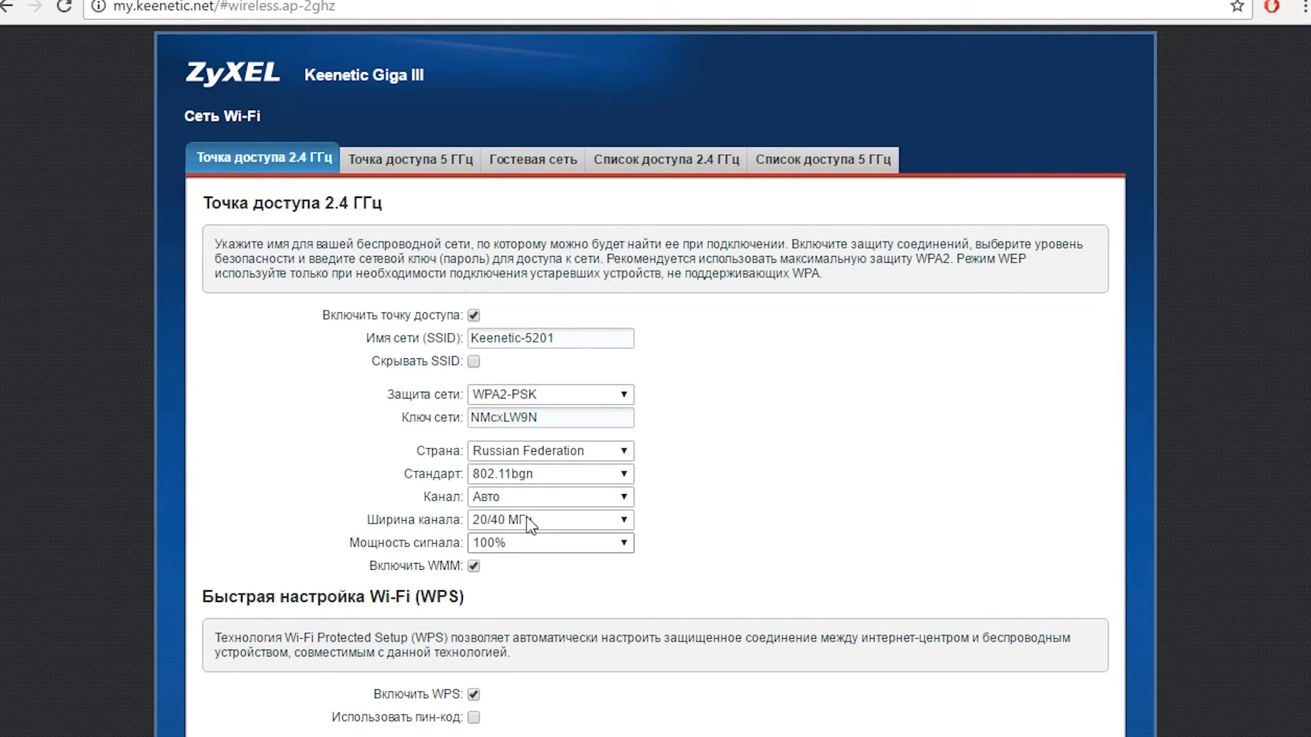
pyautogui.click(516, 498)
pyautogui.click(515, 498)
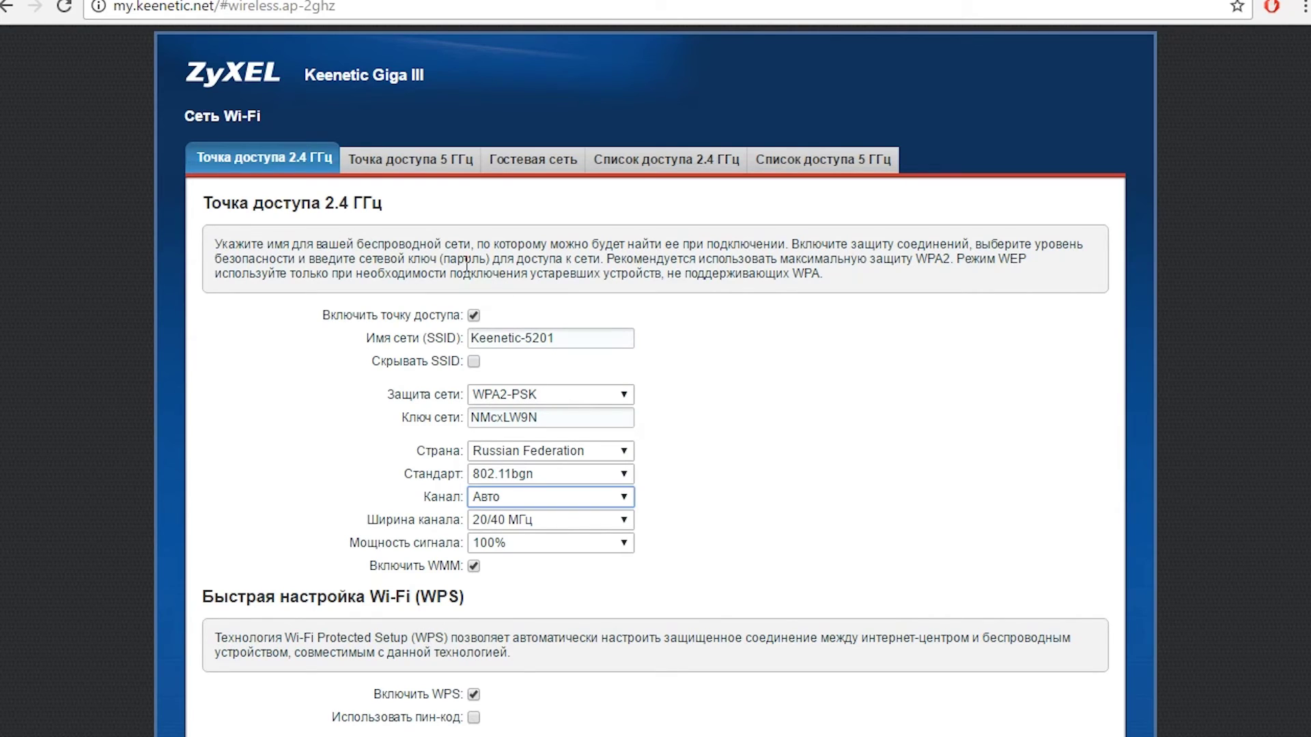
# Examine the 5 ГГц access point settings, including its network key field, and open the guest Wi-Fi network settings.
pyautogui.click(411, 160)
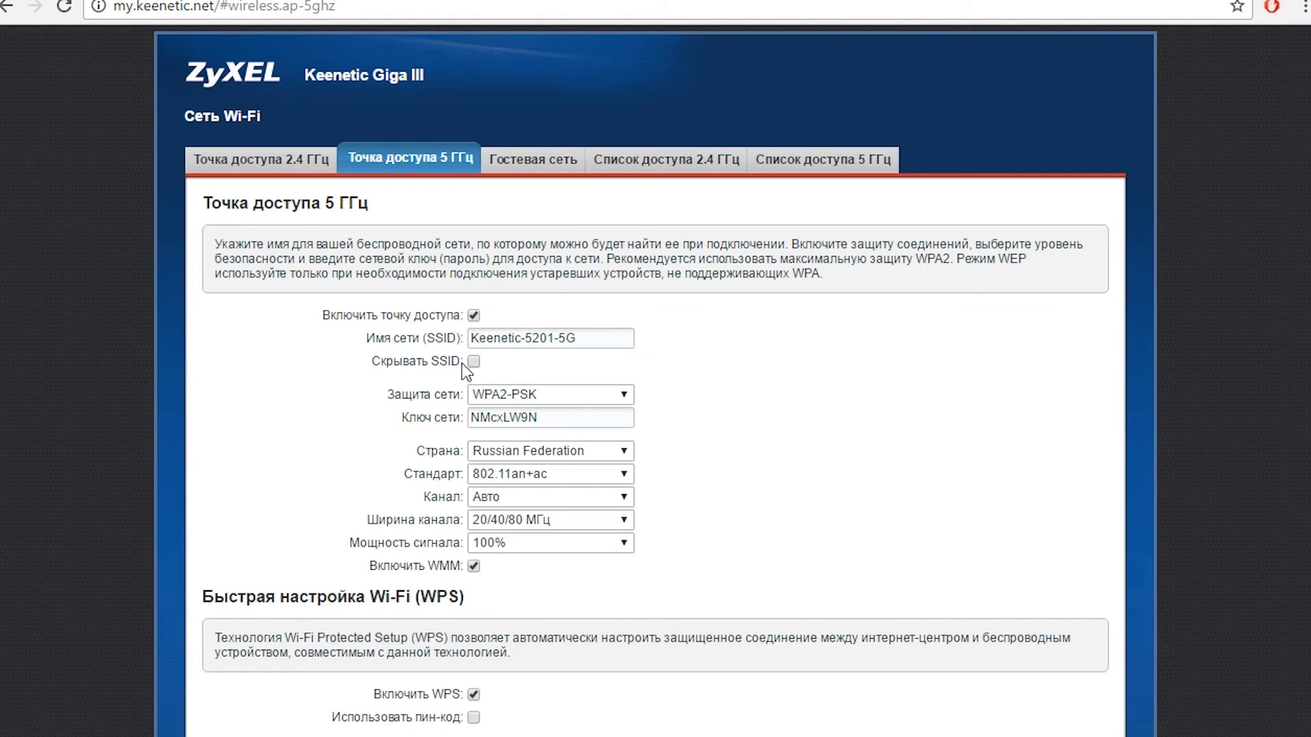
pyautogui.click(552, 417)
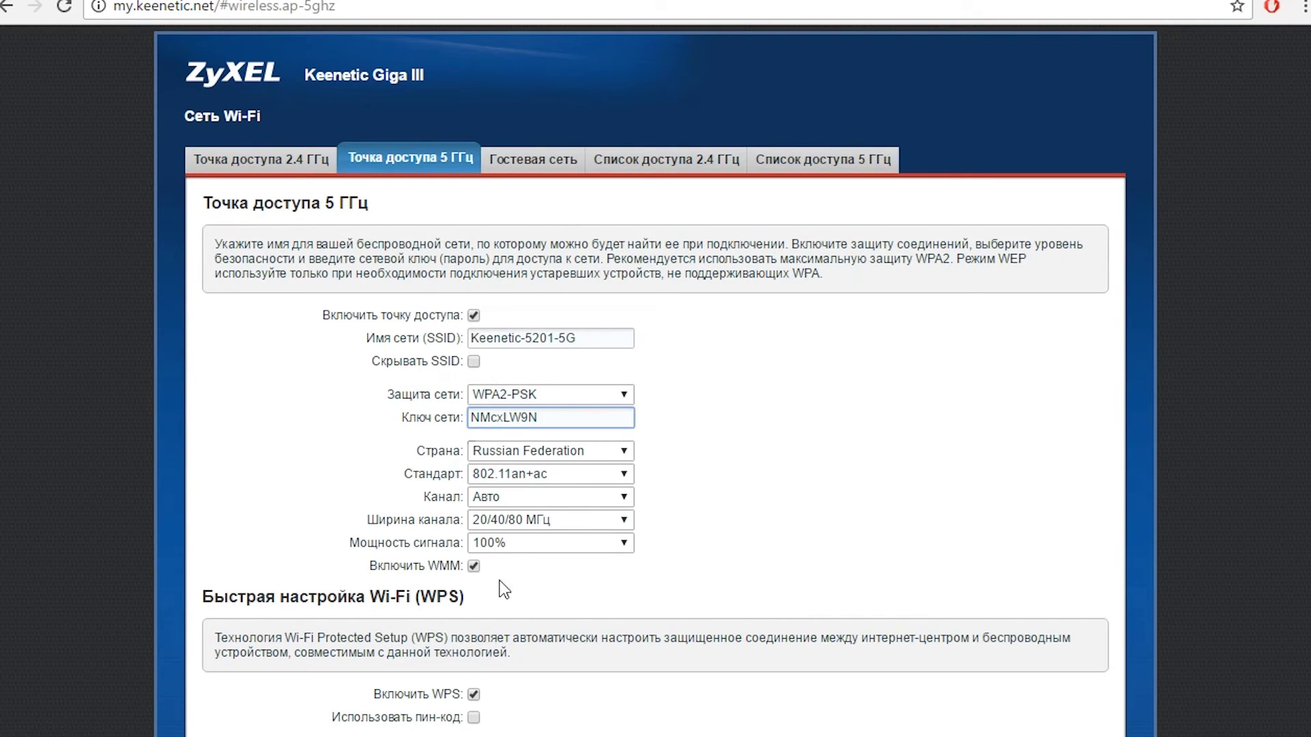
pyautogui.click(526, 161)
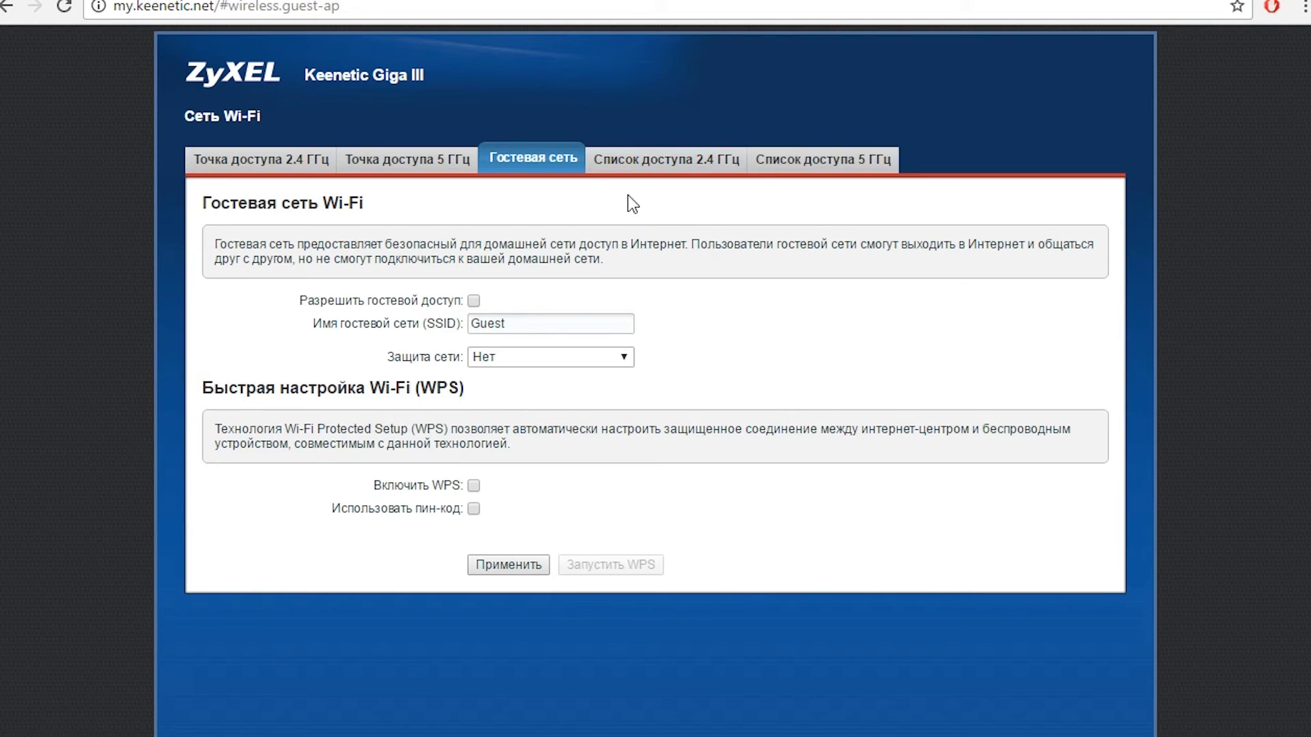
# Try the Белый список blocking mode in the 2.4 ГГц MAC access list and return it to Не блокировать.
pyautogui.click(641, 164)
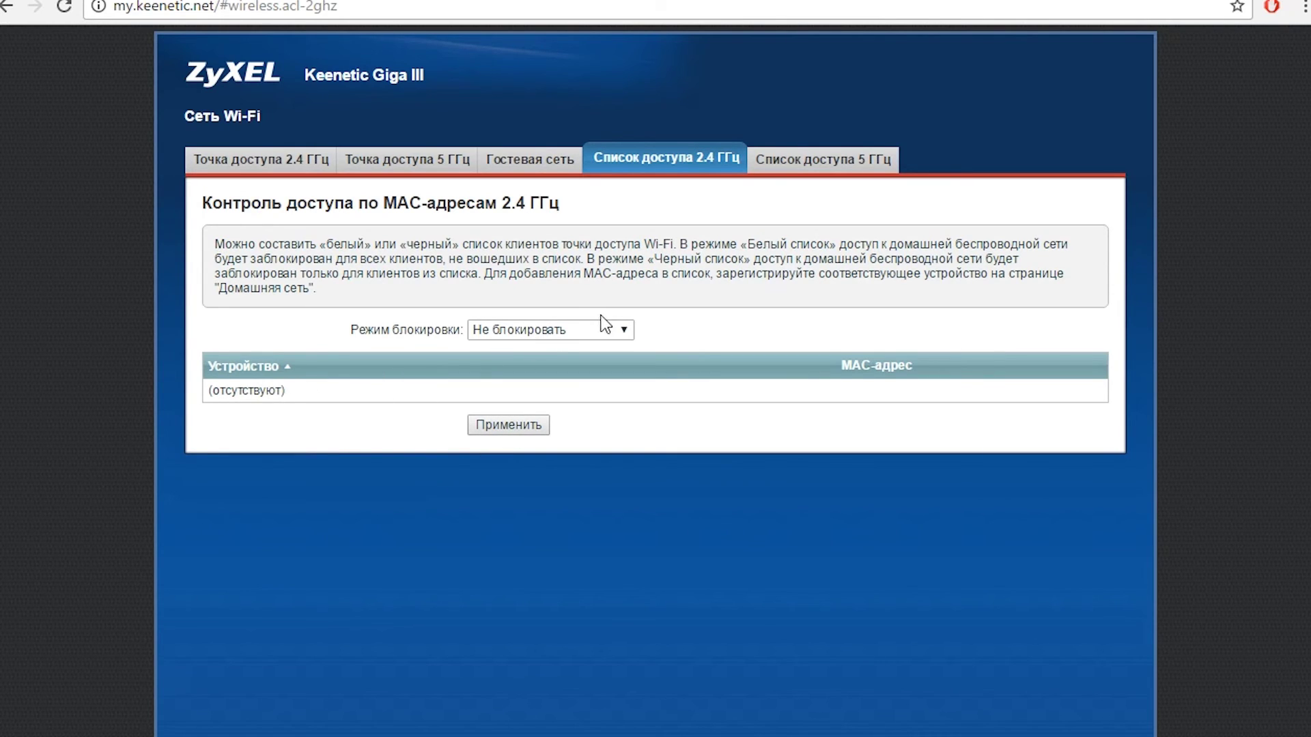
pyautogui.click(624, 329)
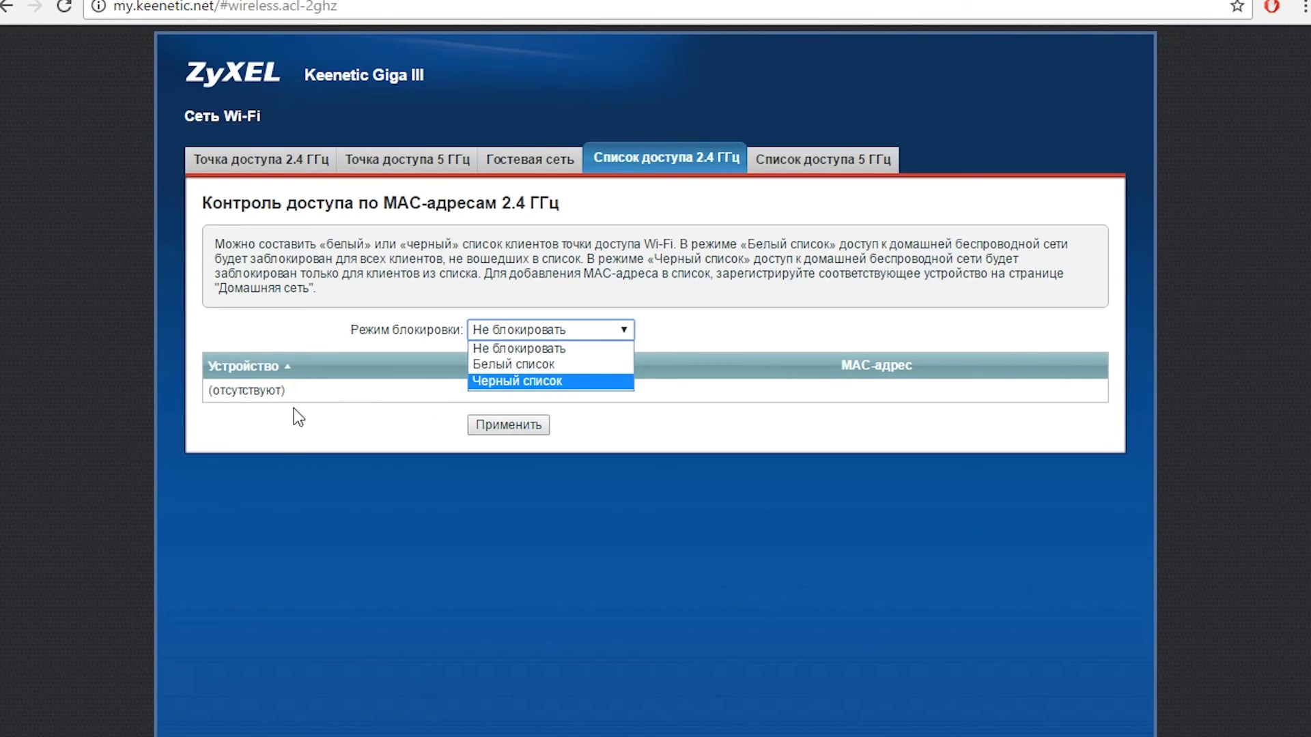
pyautogui.click(494, 360)
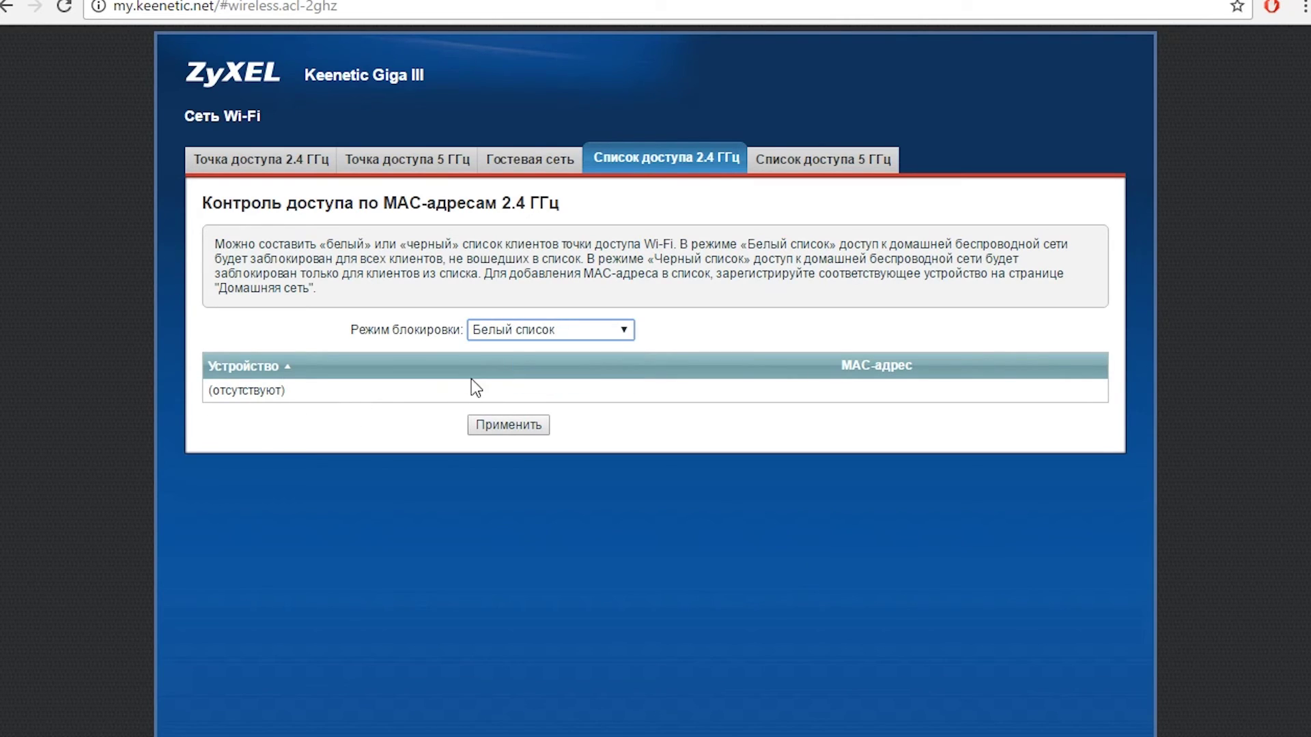
pyautogui.click(540, 425)
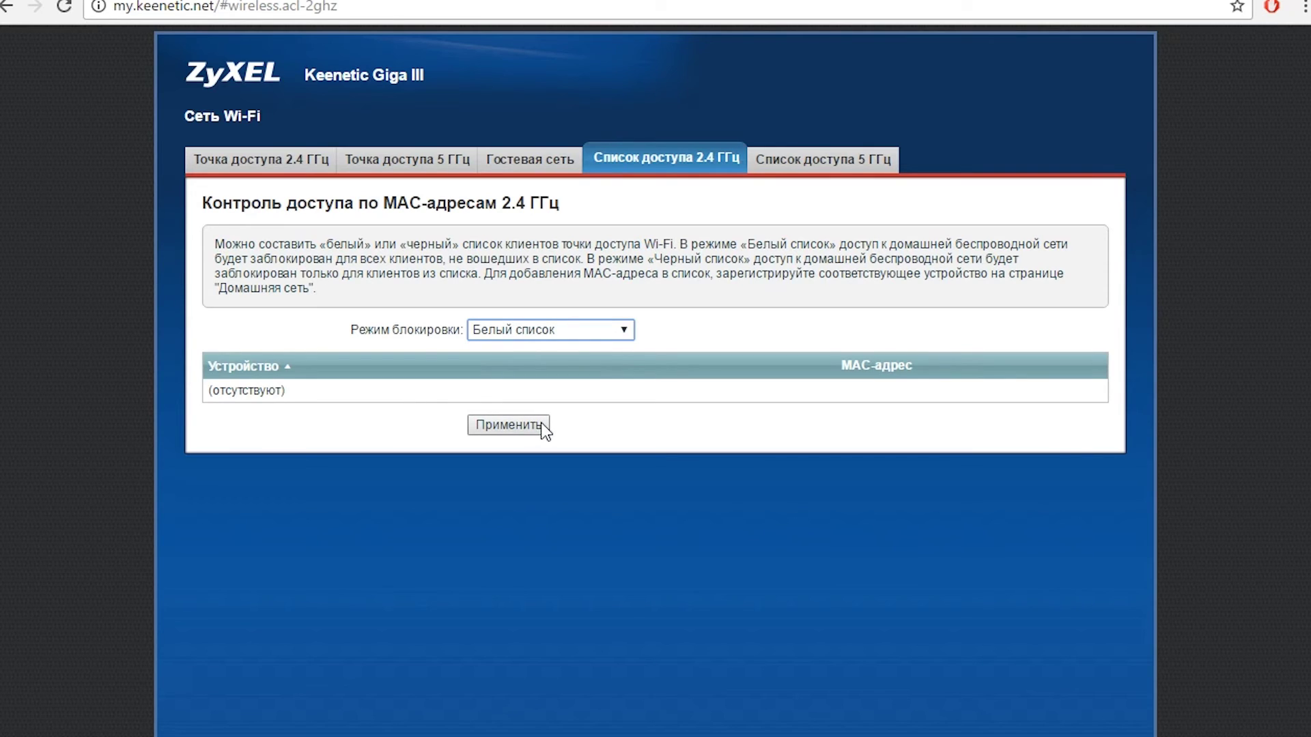
pyautogui.click(624, 330)
pyautogui.click(601, 347)
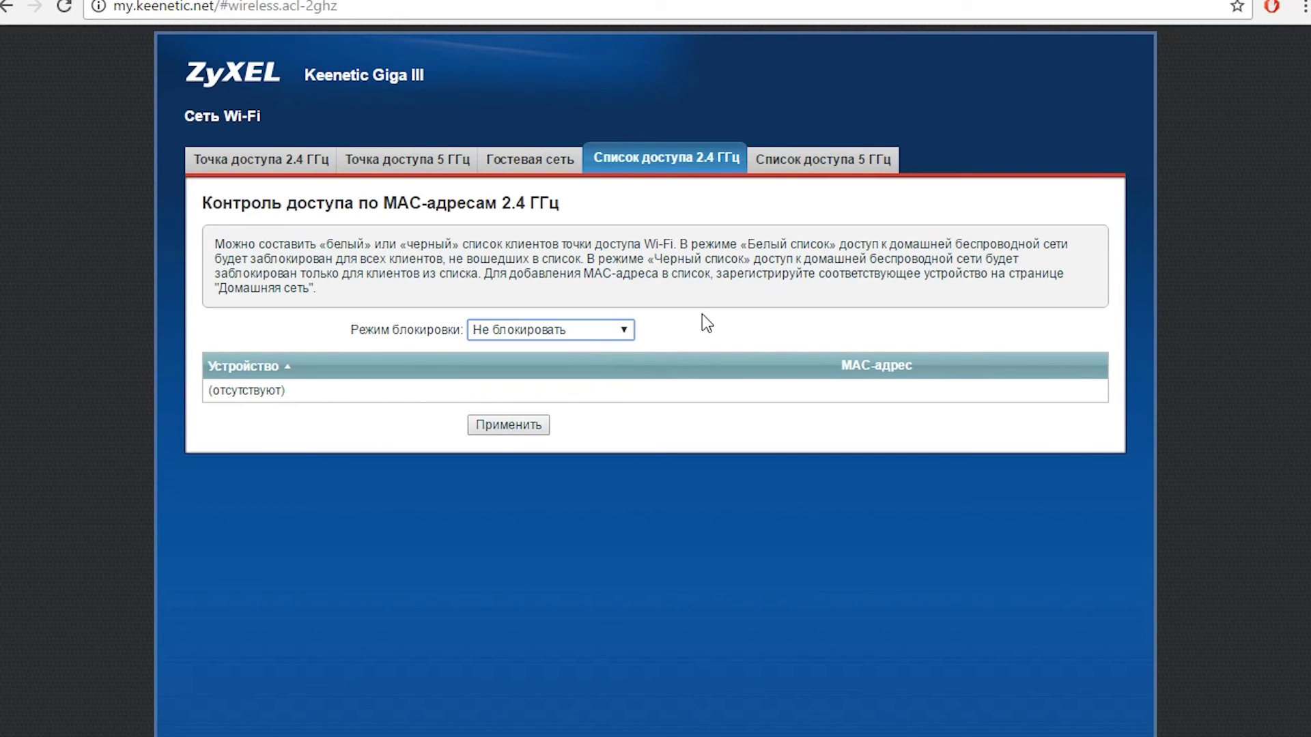
# View the blocking mode choices of the 5 ГГц MAC access list, keeping Не блокировать.
pyautogui.click(832, 175)
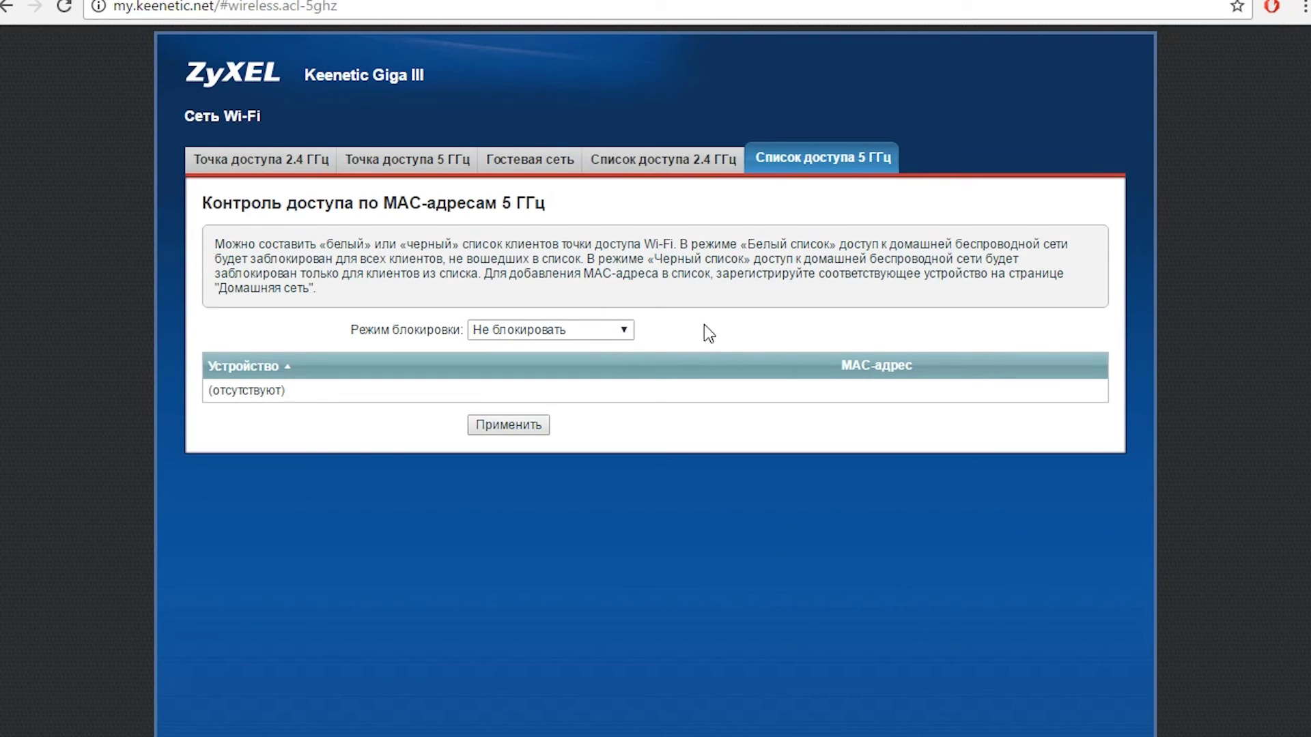
pyautogui.click(558, 330)
pyautogui.click(570, 330)
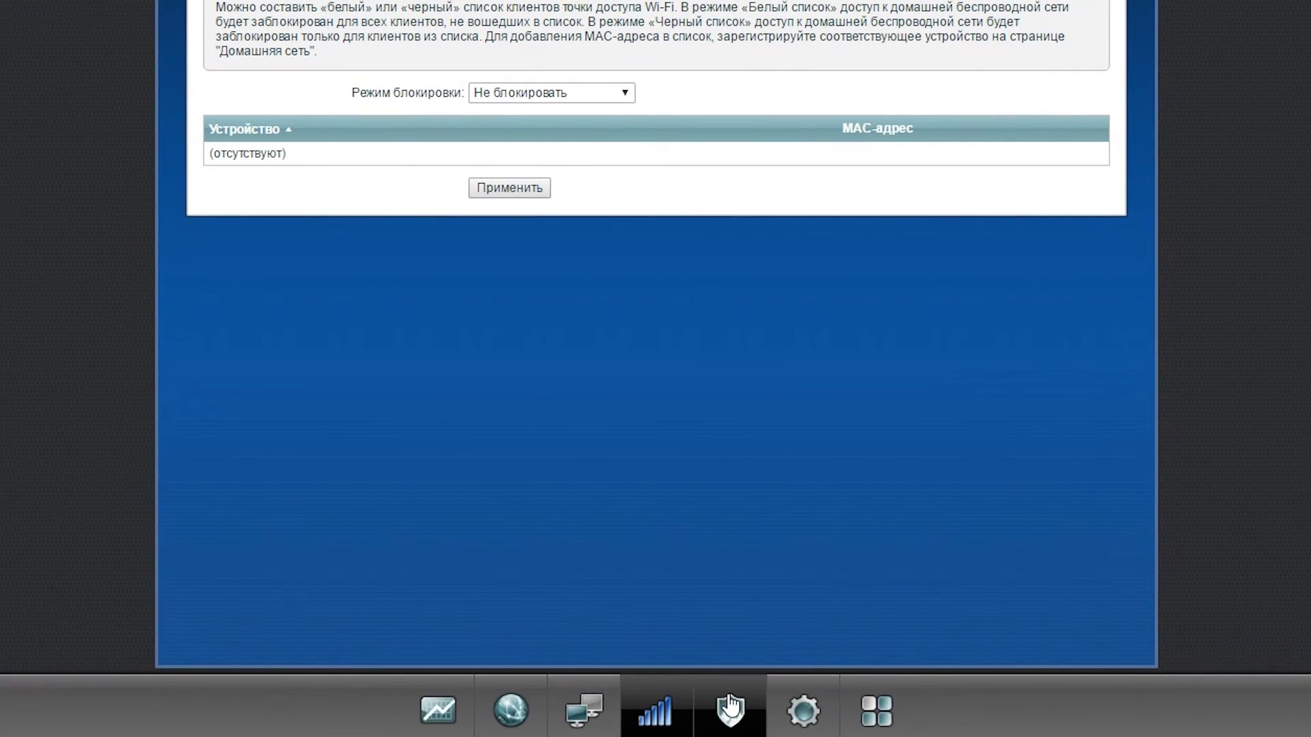
# Open the security settings and read the network address translation (NAT) rules page and its description.
pyautogui.click(742, 724)
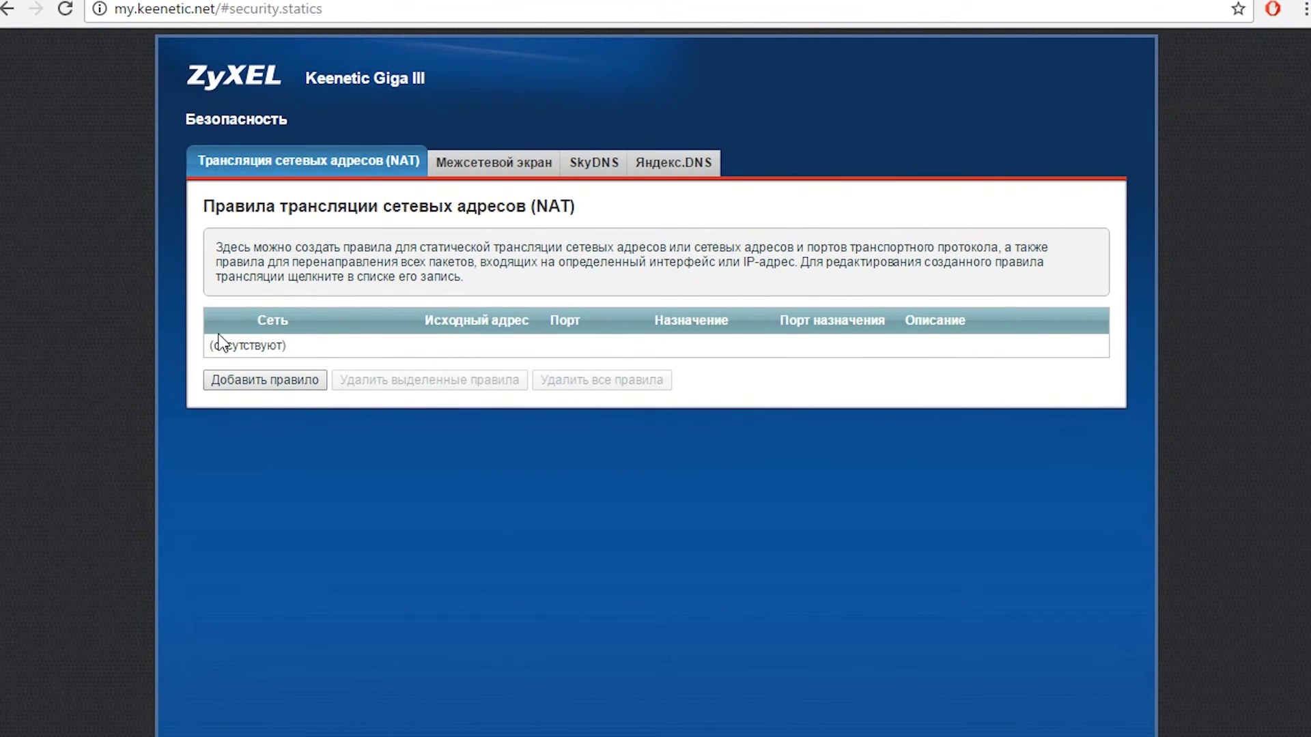
pyautogui.moveTo(212, 345); pyautogui.dragTo(740, 426)
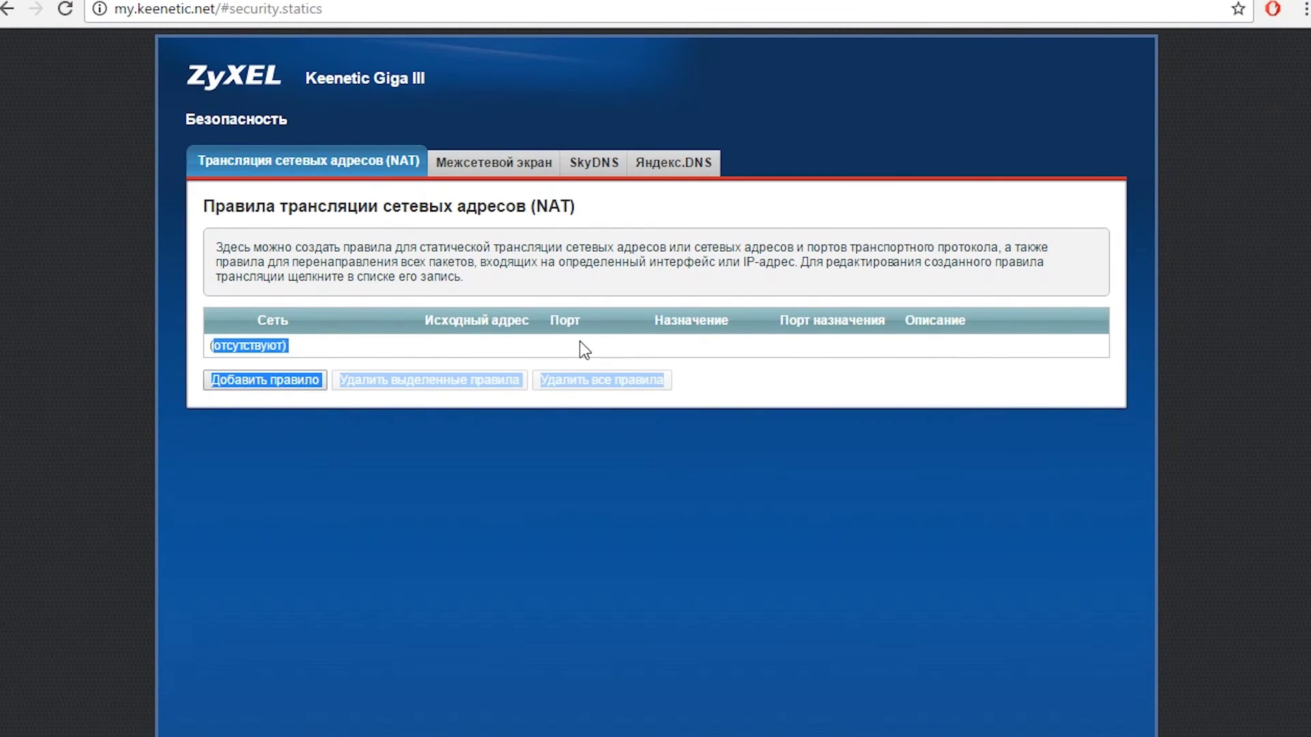
pyautogui.click(566, 258)
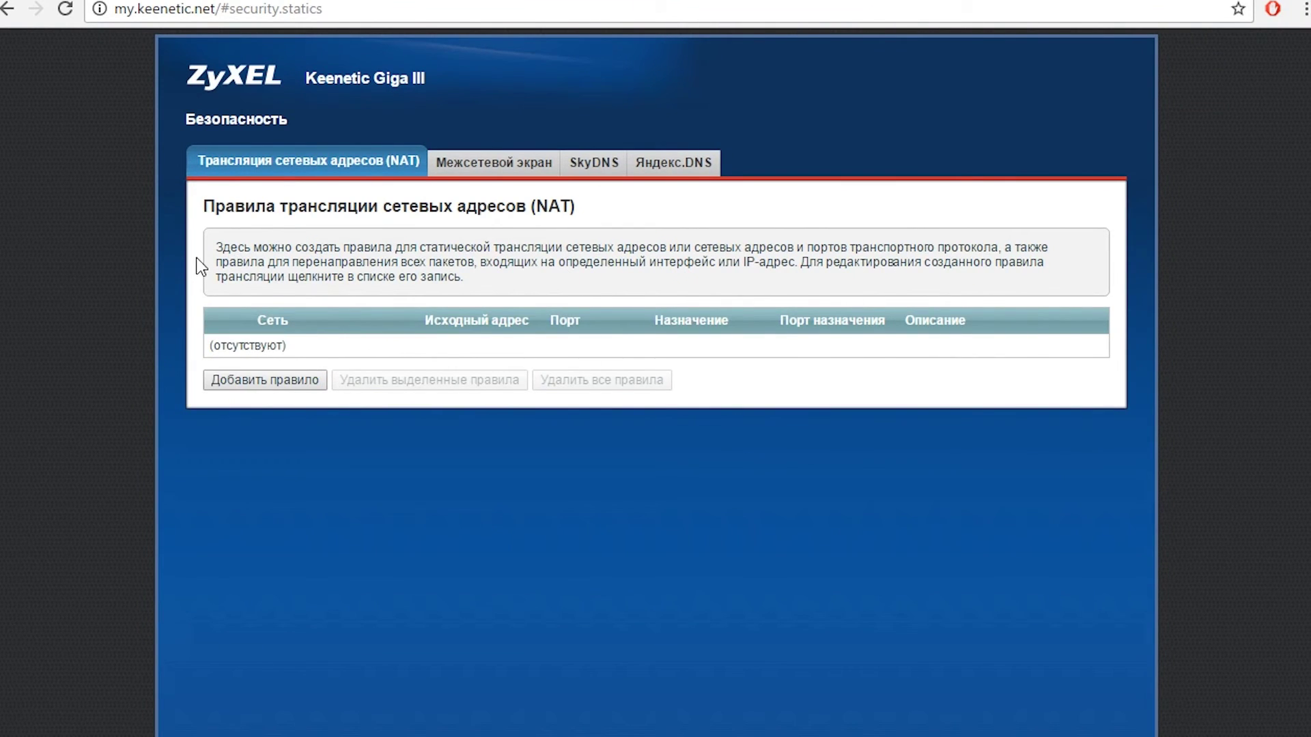
pyautogui.moveTo(222, 248); pyautogui.dragTo(648, 290)
pyautogui.click(485, 258)
pyautogui.moveTo(212, 203); pyautogui.dragTo(558, 272)
pyautogui.click(558, 272)
# Read the firewall rule description and check the interface choice, keeping Broadband connection (ISP).
pyautogui.click(503, 170)
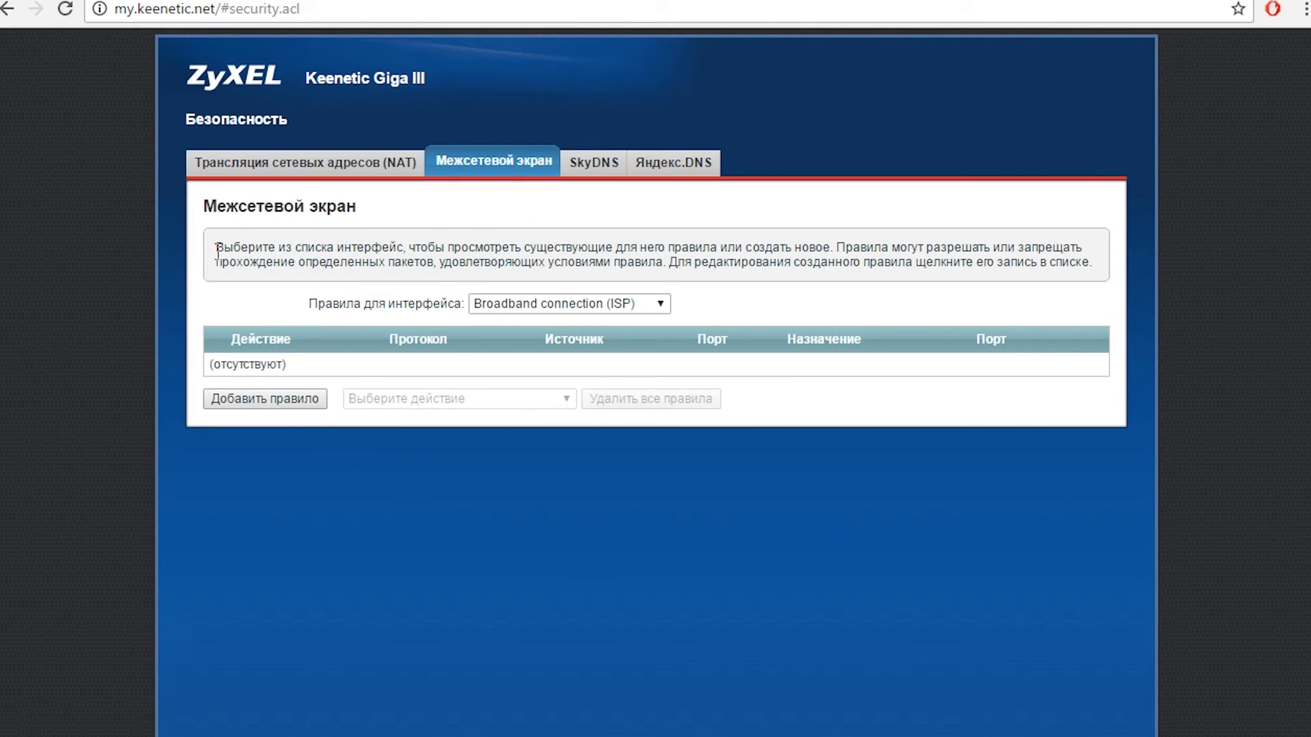
pyautogui.moveTo(215, 247); pyautogui.dragTo(1127, 267)
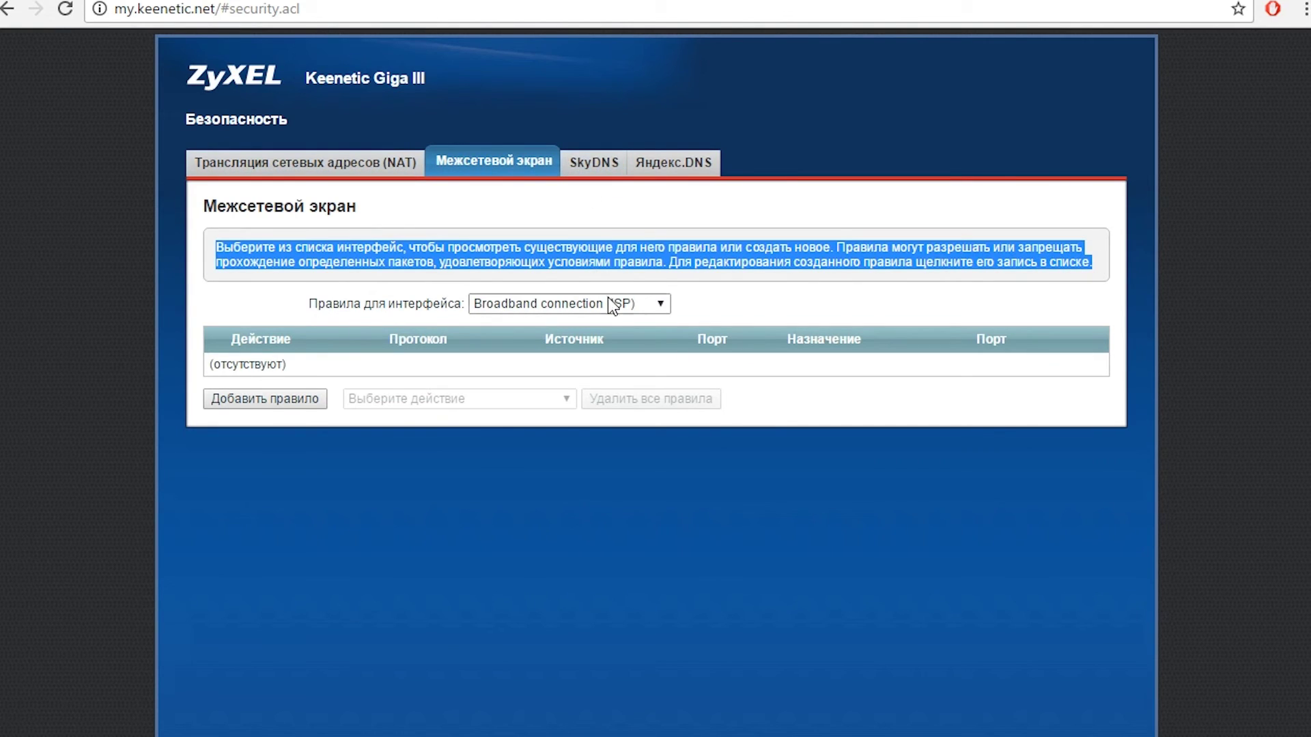
pyautogui.click(661, 303)
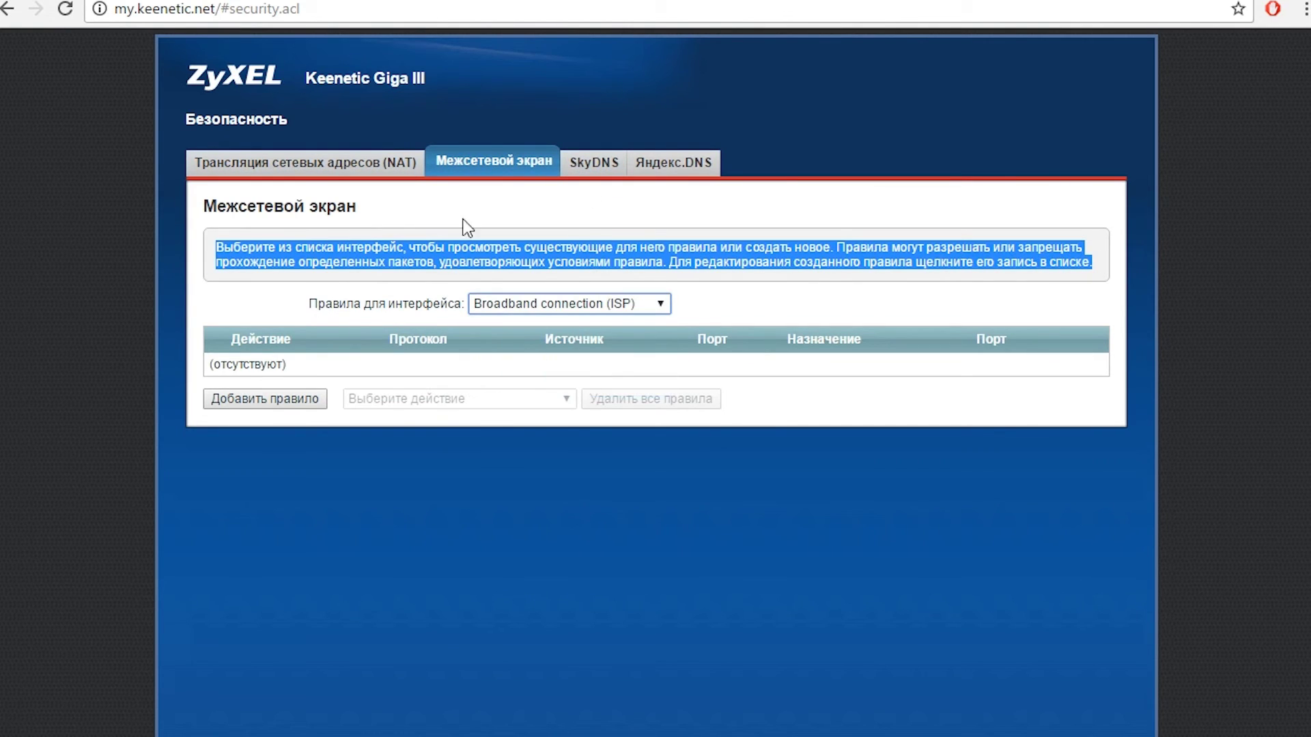
# Open the SkyDNS settings, cancel the registration form, and examine the Яндекс.DNS filtering profile settings.
pyautogui.click(596, 162)
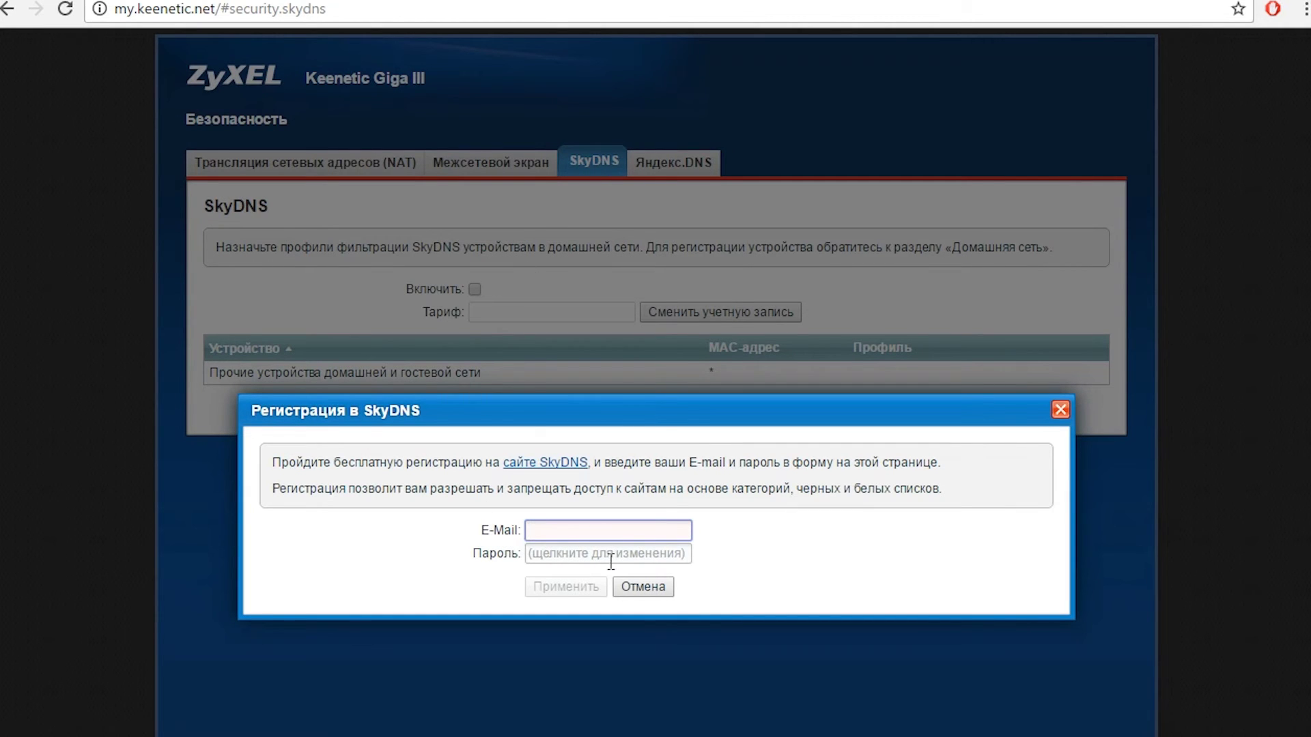
pyautogui.click(645, 588)
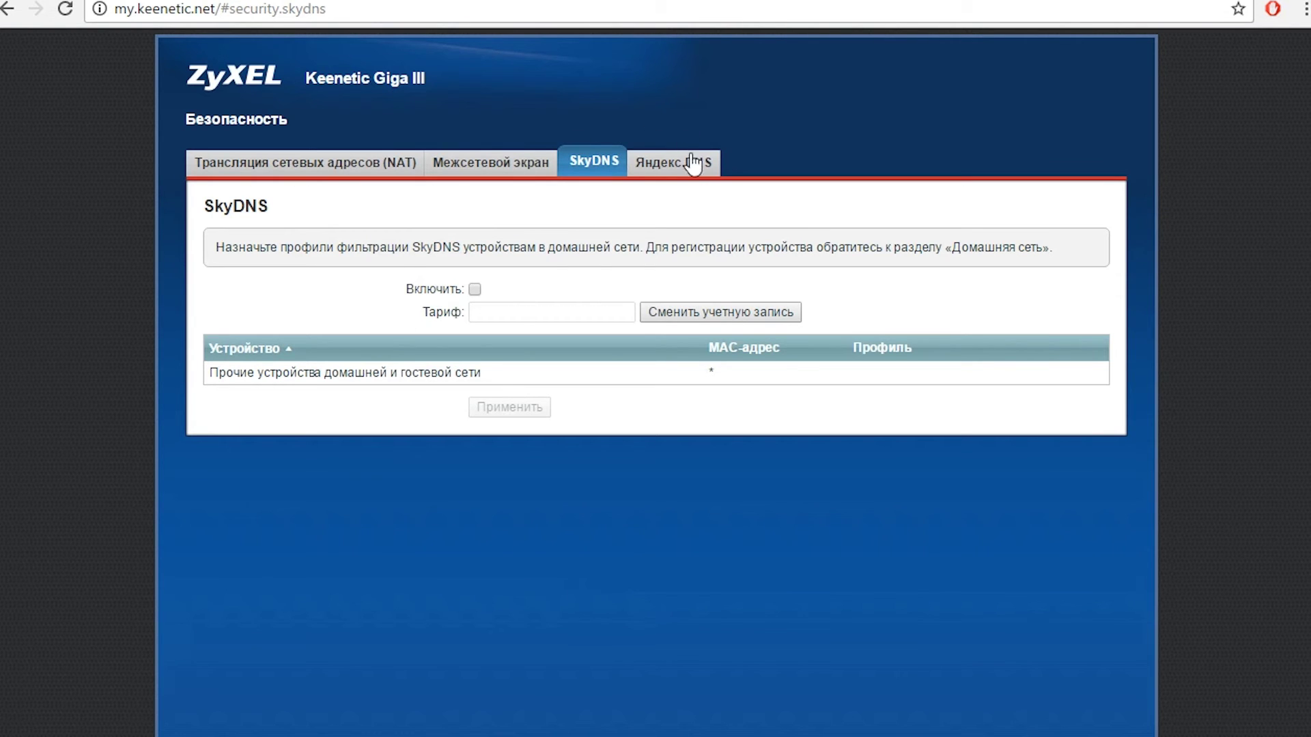
pyautogui.click(668, 170)
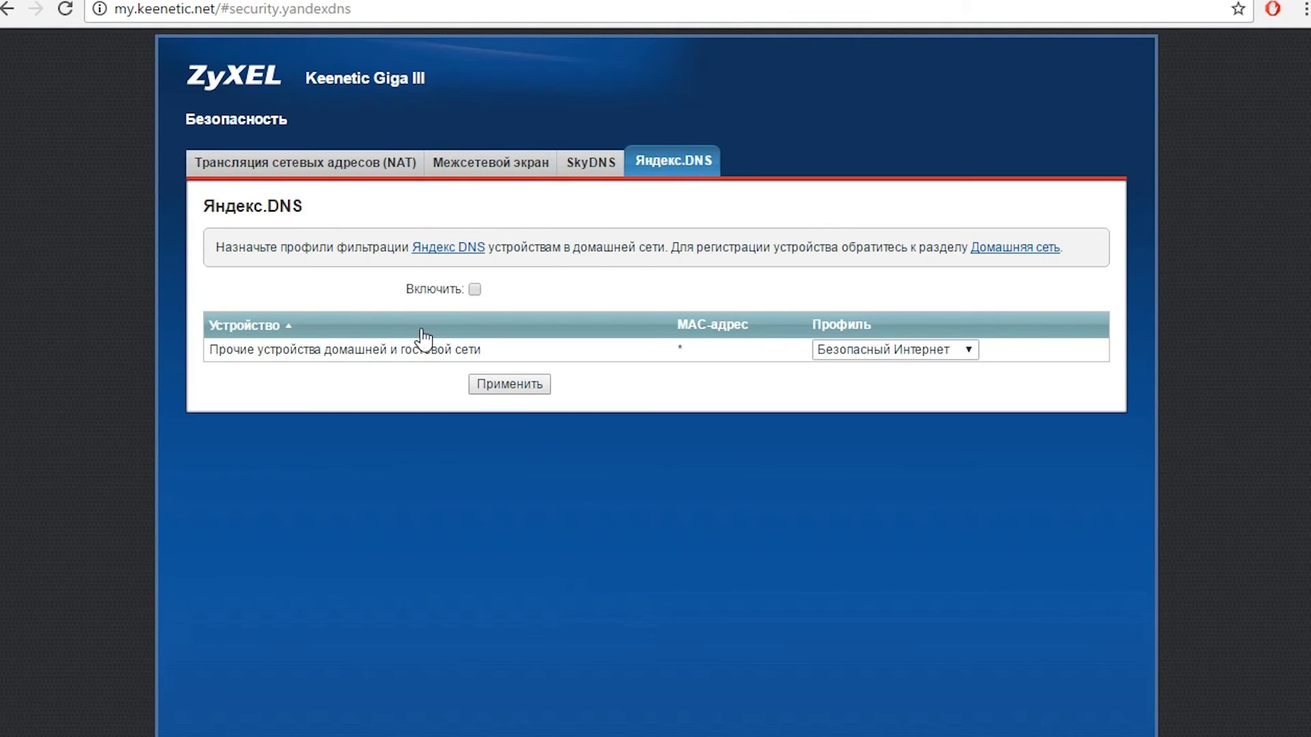
pyautogui.moveTo(243, 247); pyautogui.dragTo(1030, 440)
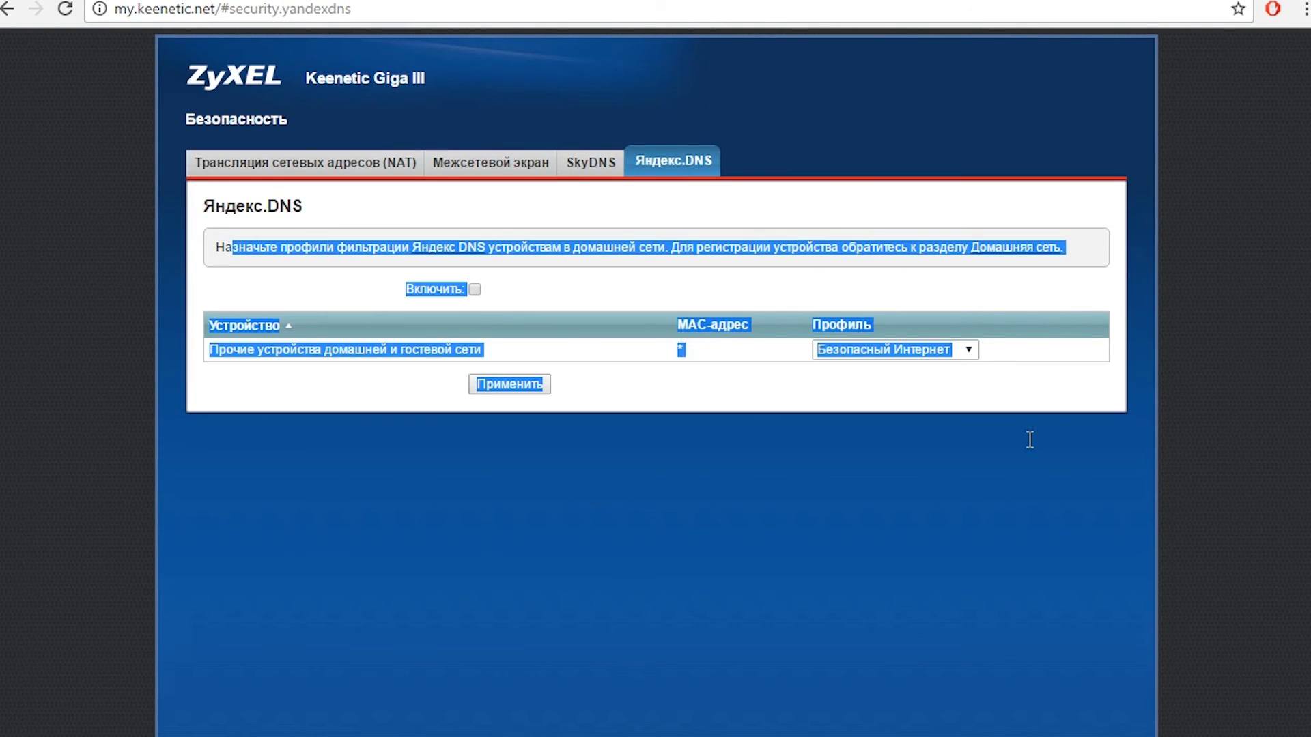
pyautogui.click(849, 483)
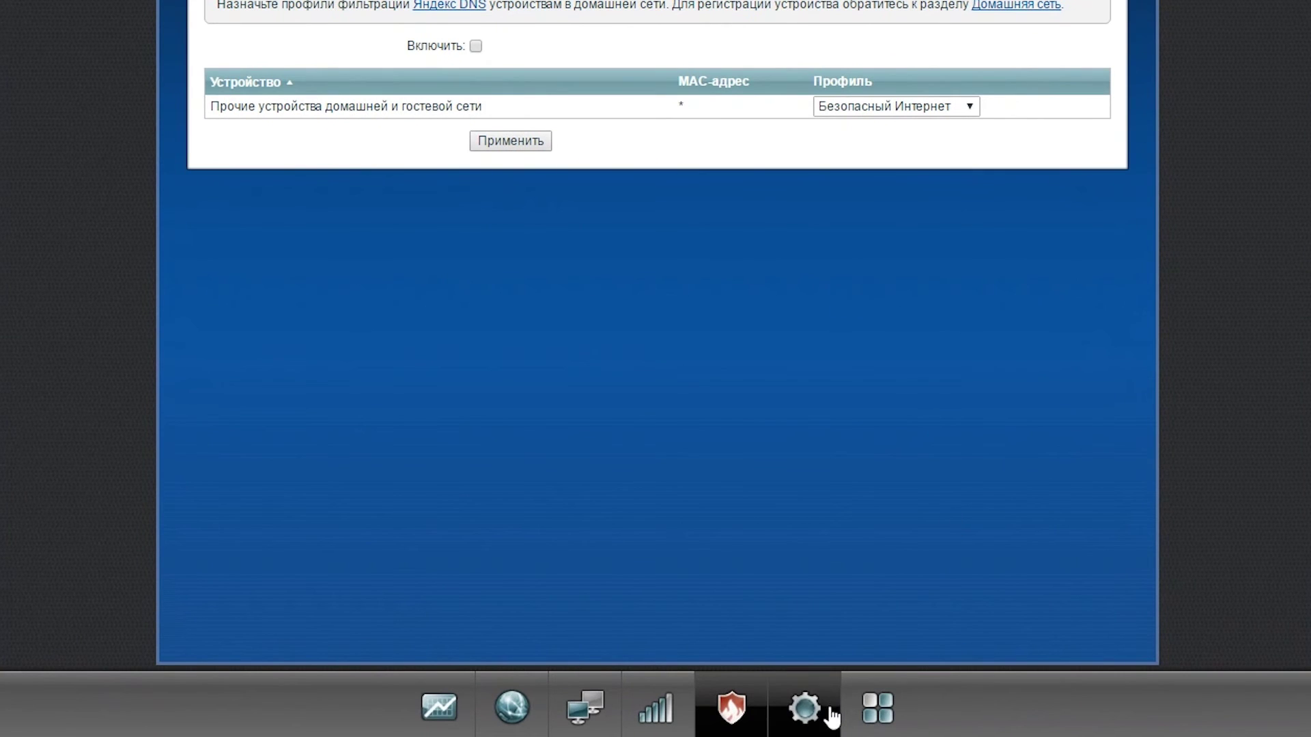
# Open the system settings and look through the parameters, update, log, diagnostics and users pages.
pyautogui.click(812, 726)
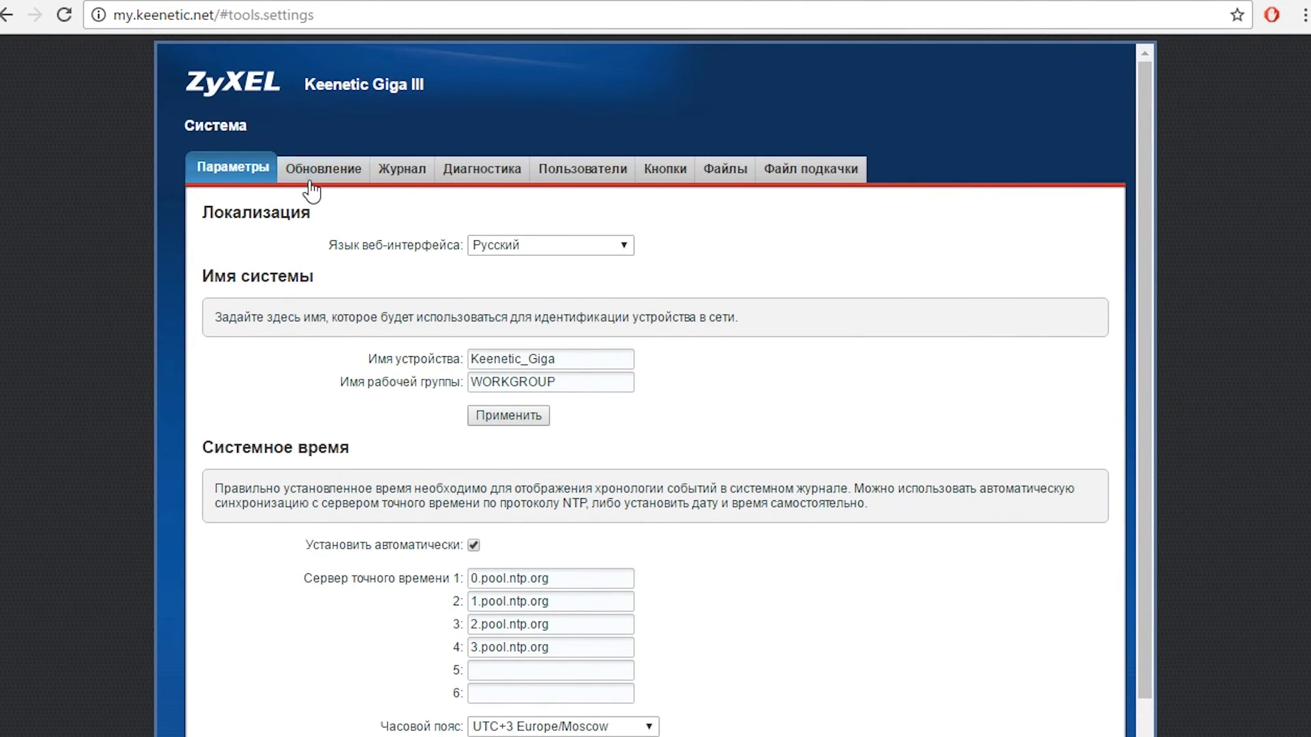
pyautogui.click(334, 176)
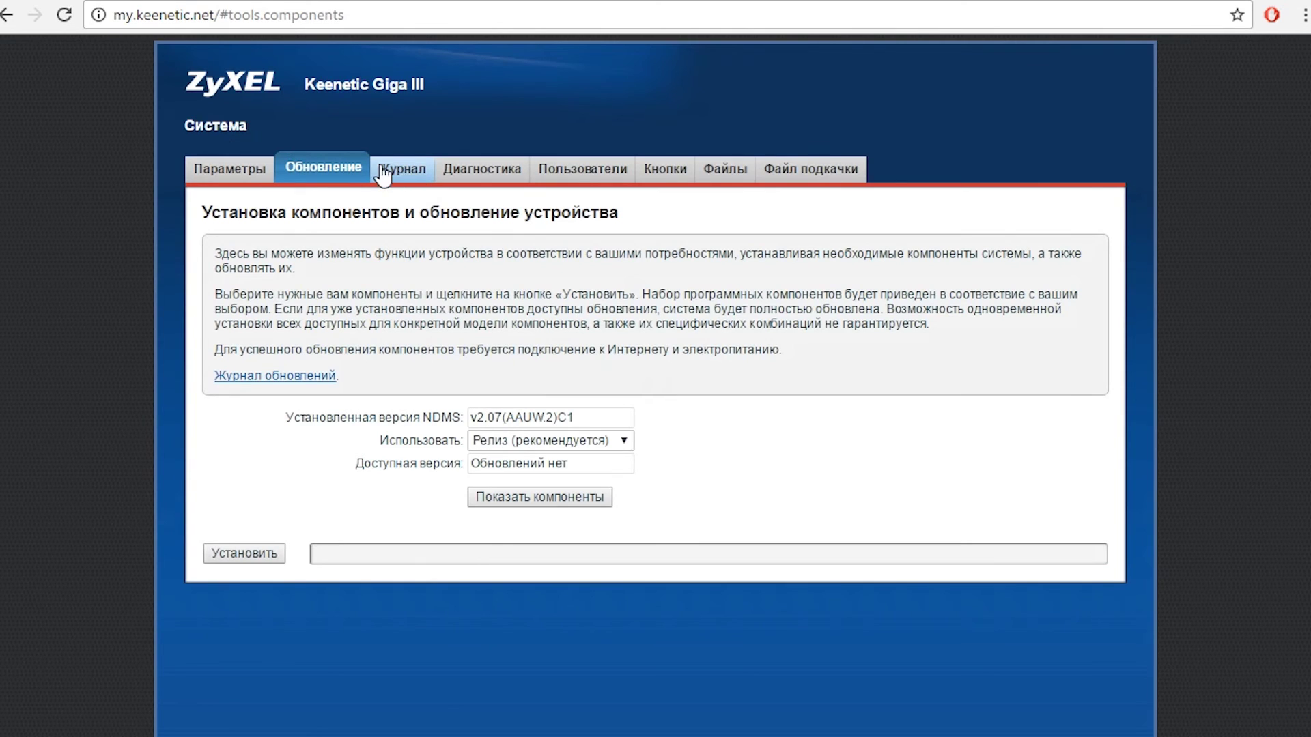
pyautogui.click(414, 176)
pyautogui.click(475, 172)
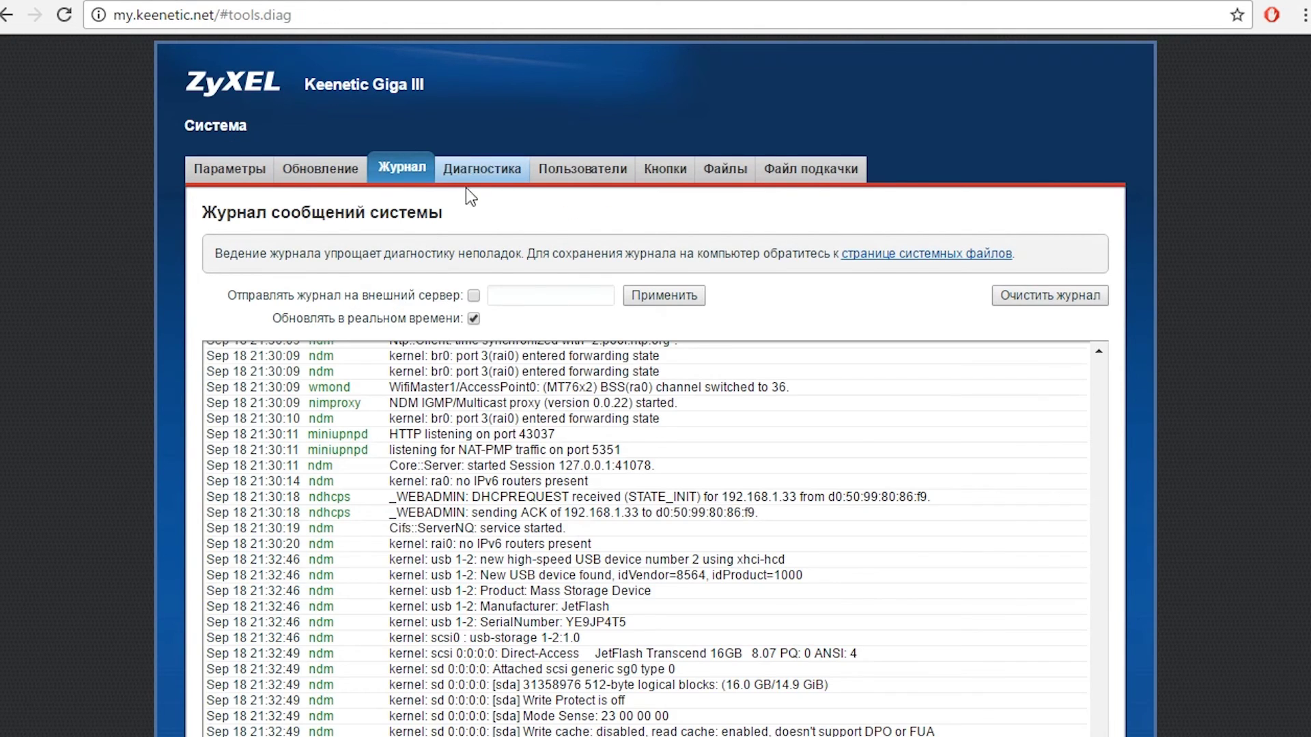
pyautogui.click(582, 171)
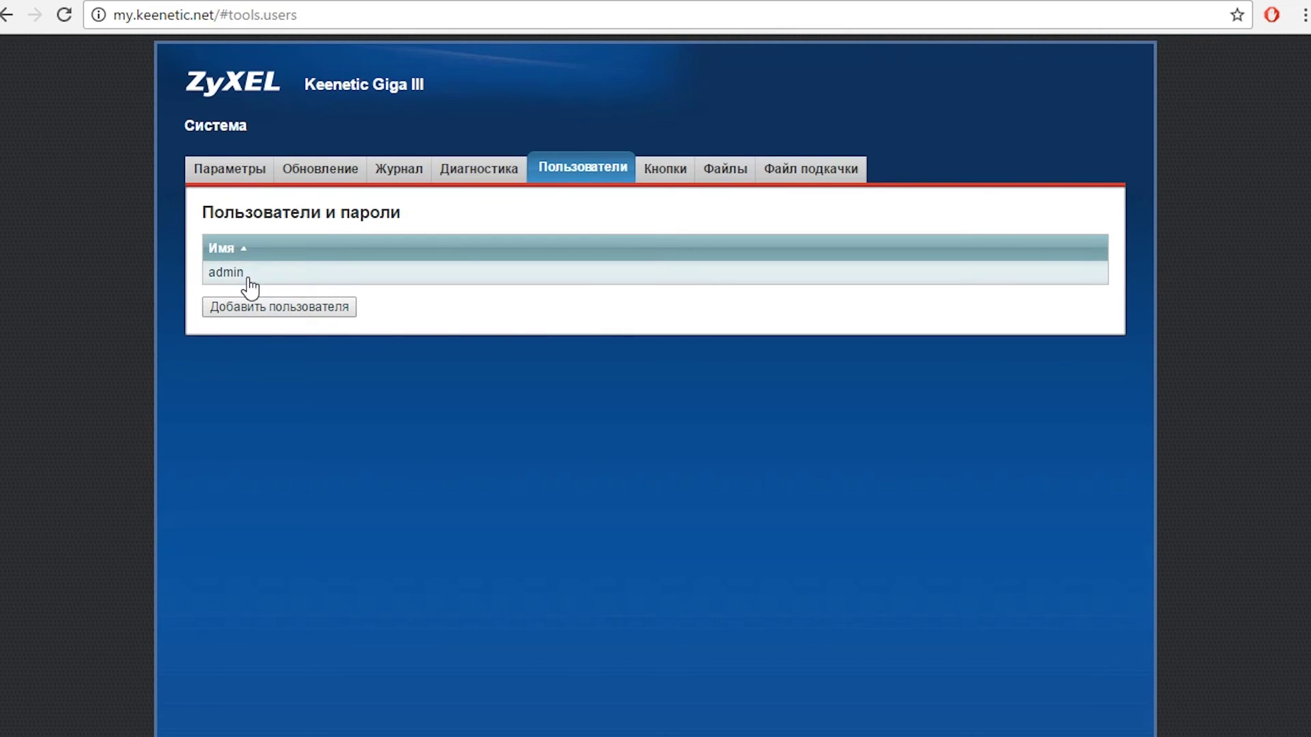
# Examine the actions assigned to the router's reset, Wi-Fi, FN1 and FN2 hardware buttons.
pyautogui.click(667, 172)
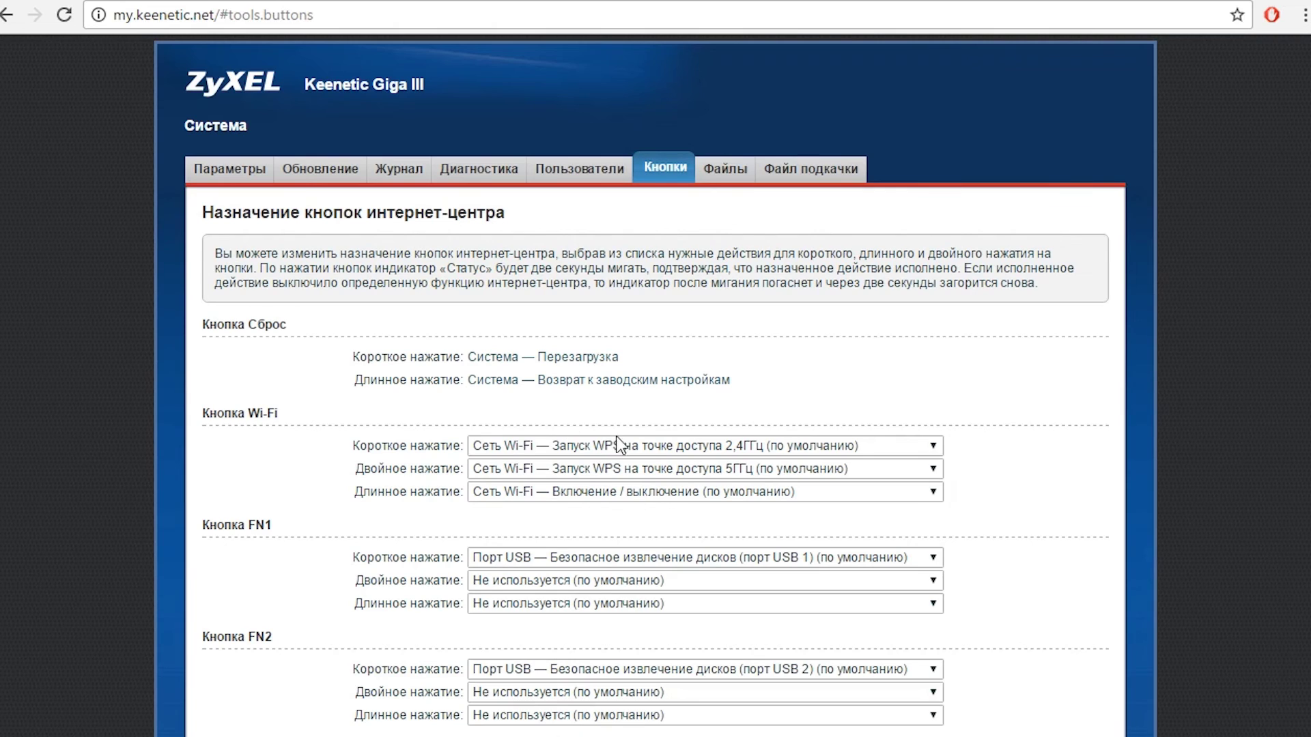
pyautogui.moveTo(464, 356); pyautogui.dragTo(733, 372)
pyautogui.click(377, 371)
pyautogui.moveTo(377, 380); pyautogui.dragTo(822, 380)
pyautogui.click(869, 386)
pyautogui.moveTo(357, 445); pyautogui.dragTo(962, 391)
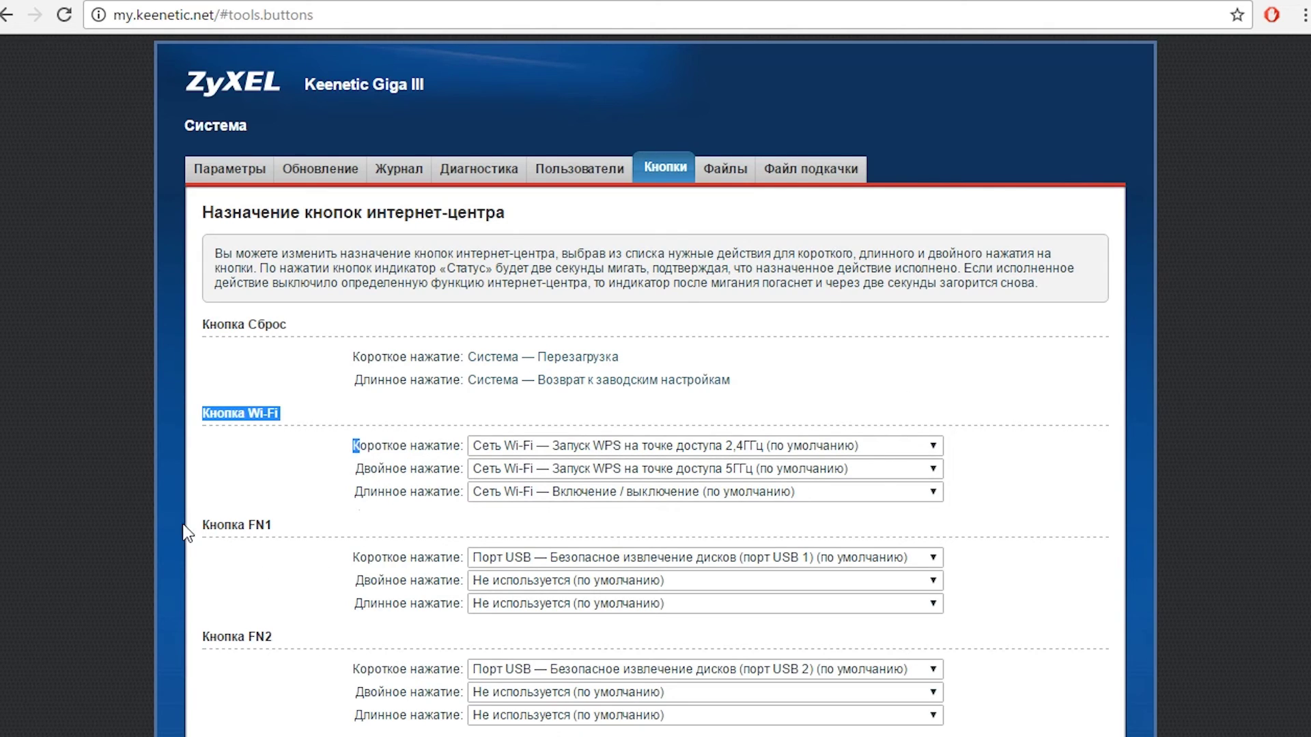
pyautogui.moveTo(217, 520); pyautogui.dragTo(276, 526)
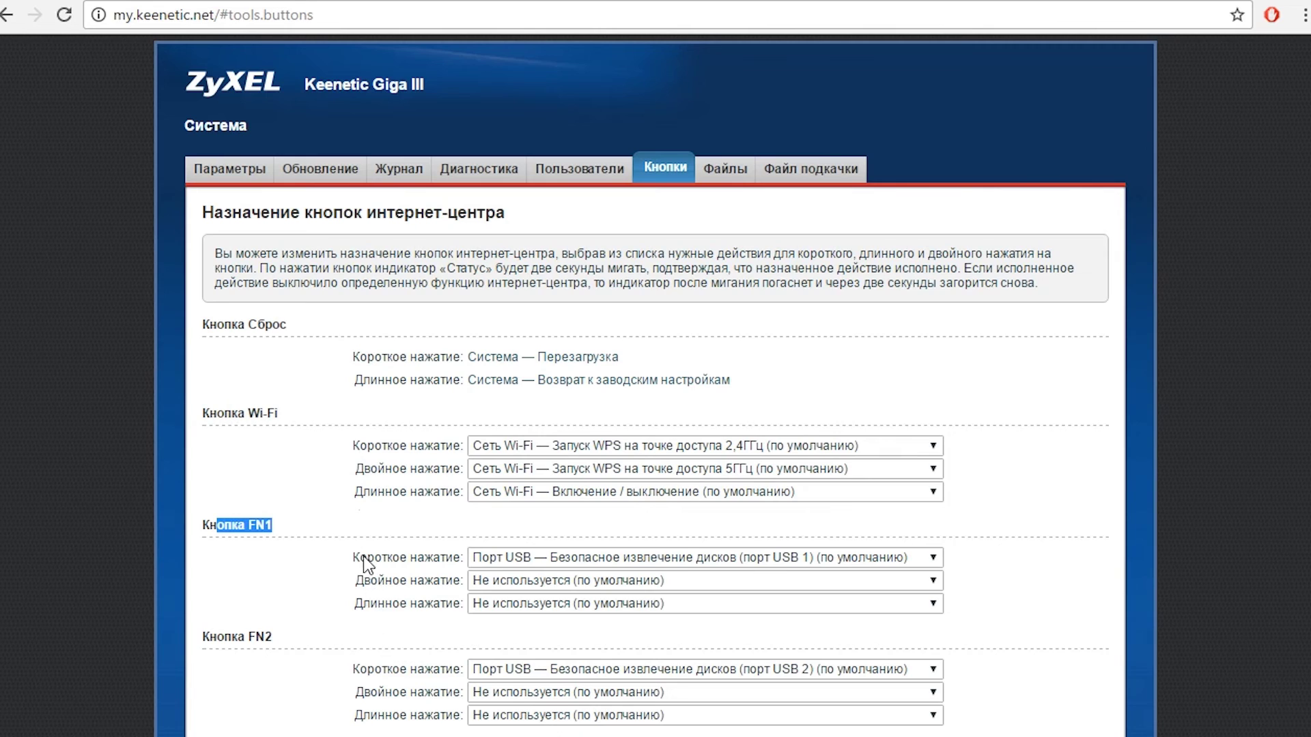
pyautogui.click(363, 566)
pyautogui.moveTo(364, 565); pyautogui.dragTo(407, 603)
pyautogui.click(389, 613)
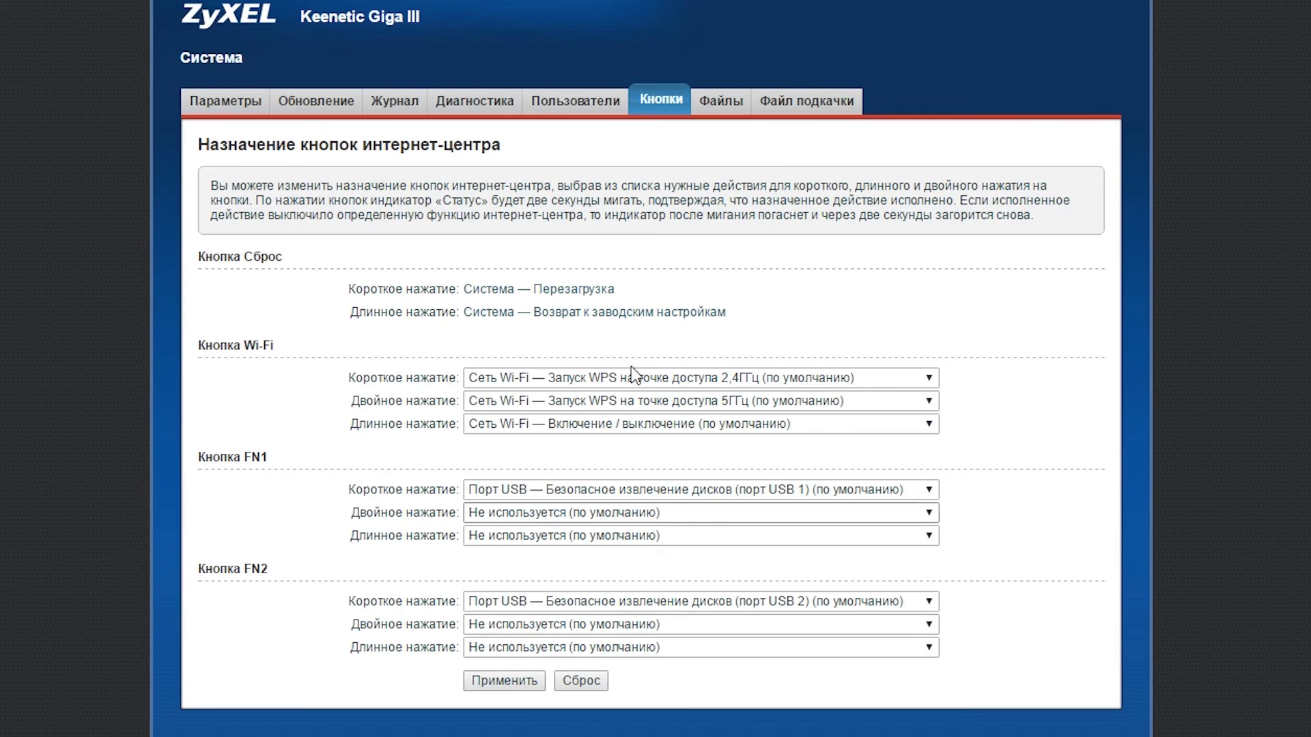
# View the system files page and read the swap file description and recommendations.
pyautogui.click(717, 99)
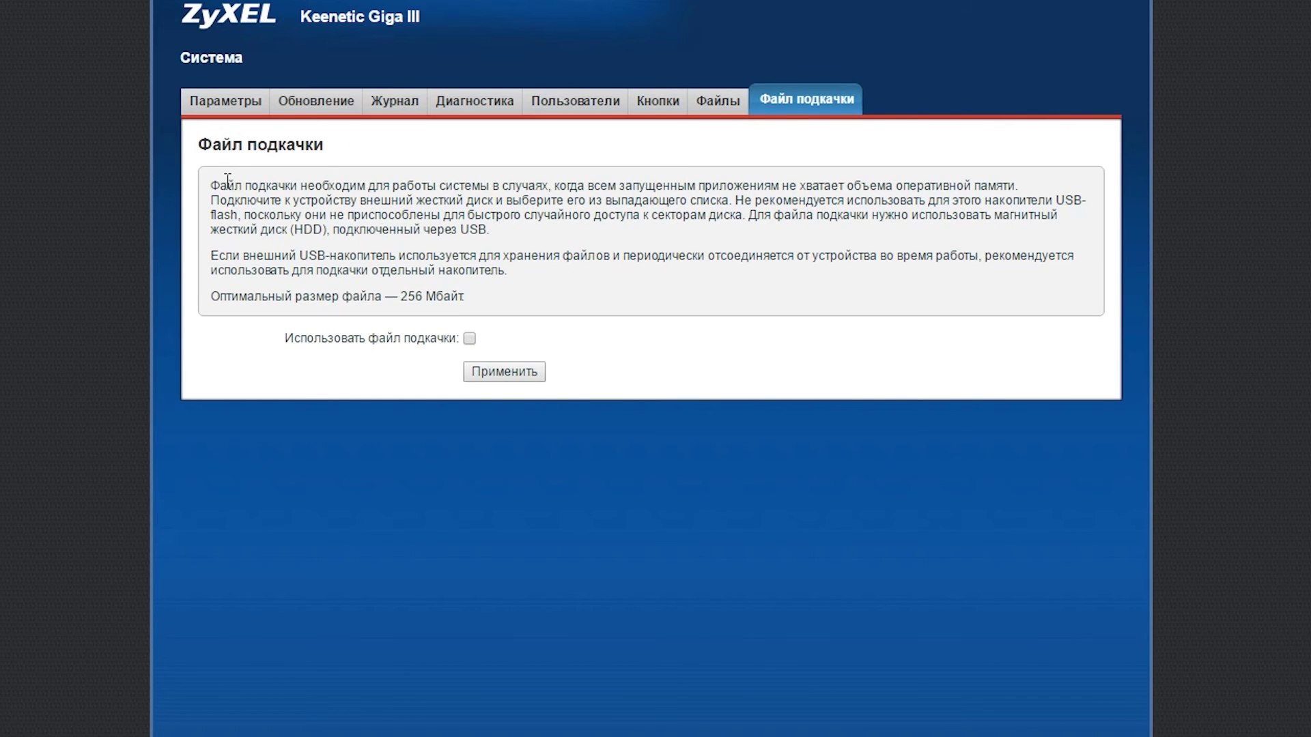
pyautogui.moveTo(273, 183); pyautogui.dragTo(699, 316)
pyautogui.click(699, 316)
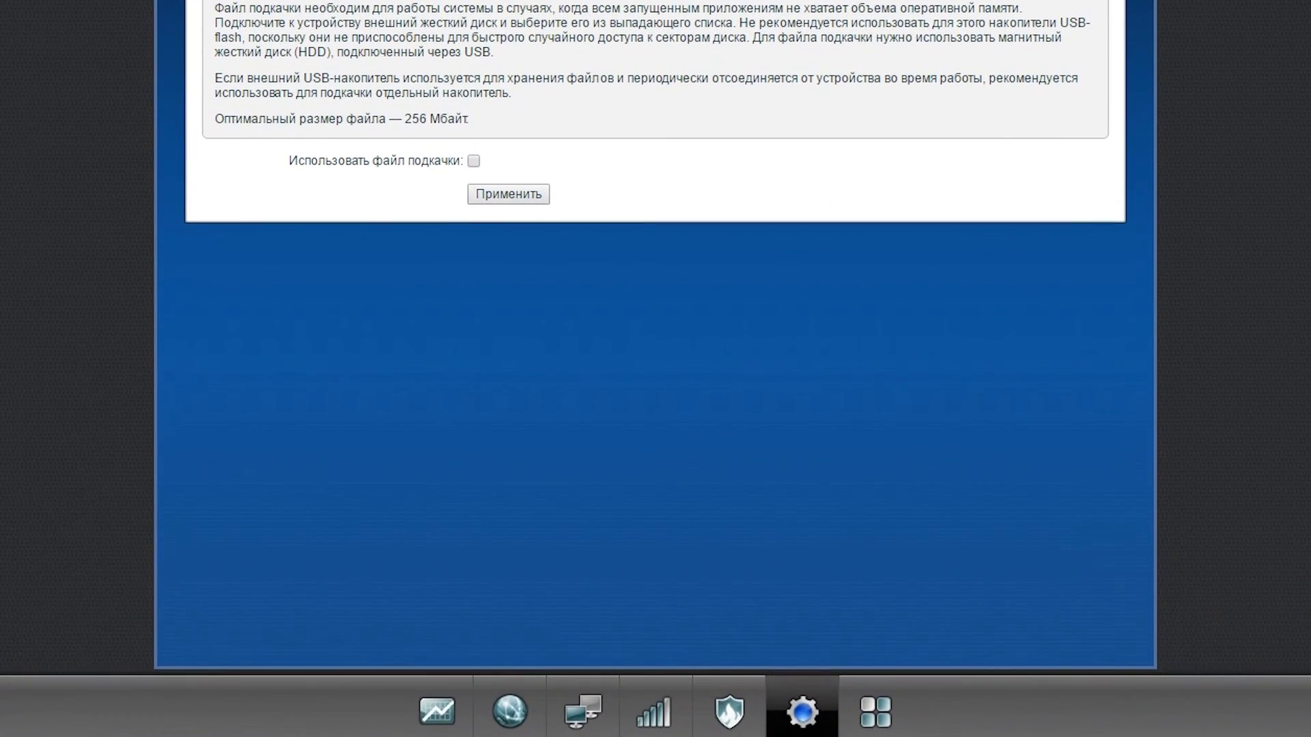
# In the applications settings, enable the FTP server, allow access without authorization, and apply the change.
pyautogui.click(882, 712)
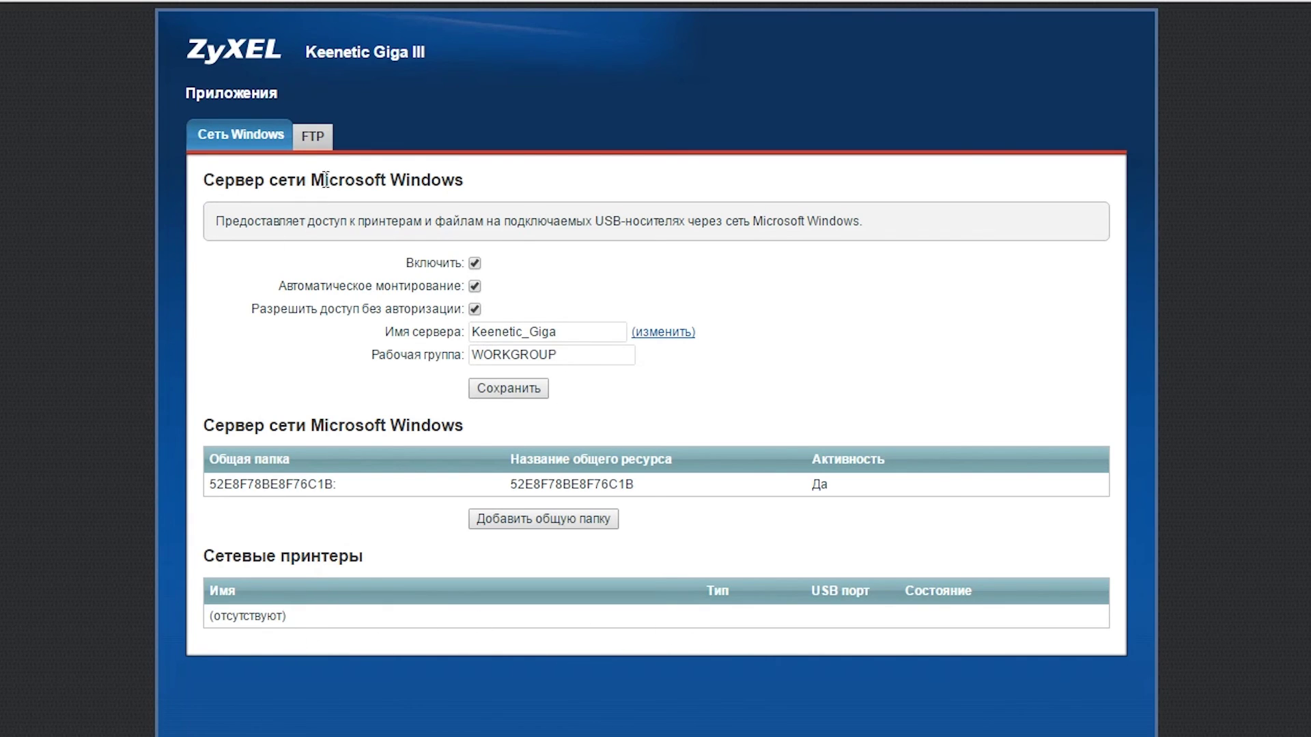
pyautogui.click(310, 134)
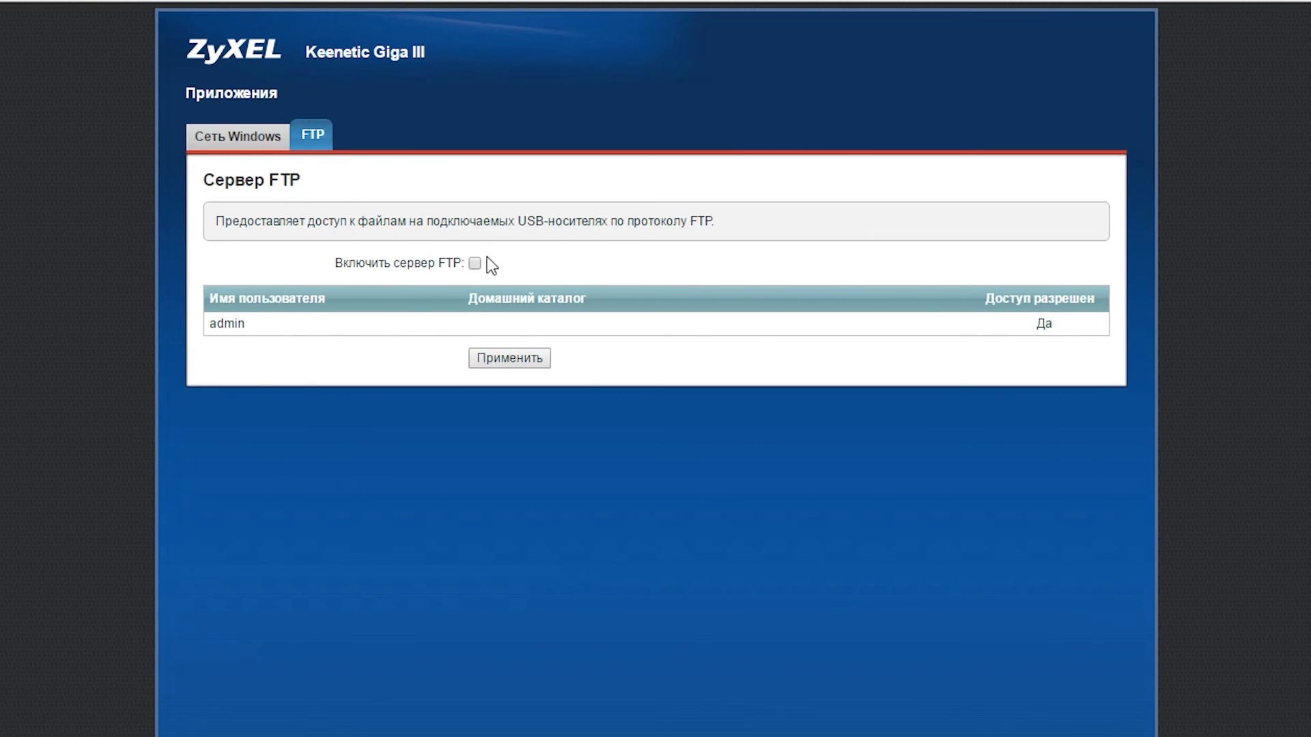
pyautogui.moveTo(224, 221); pyautogui.dragTo(736, 219)
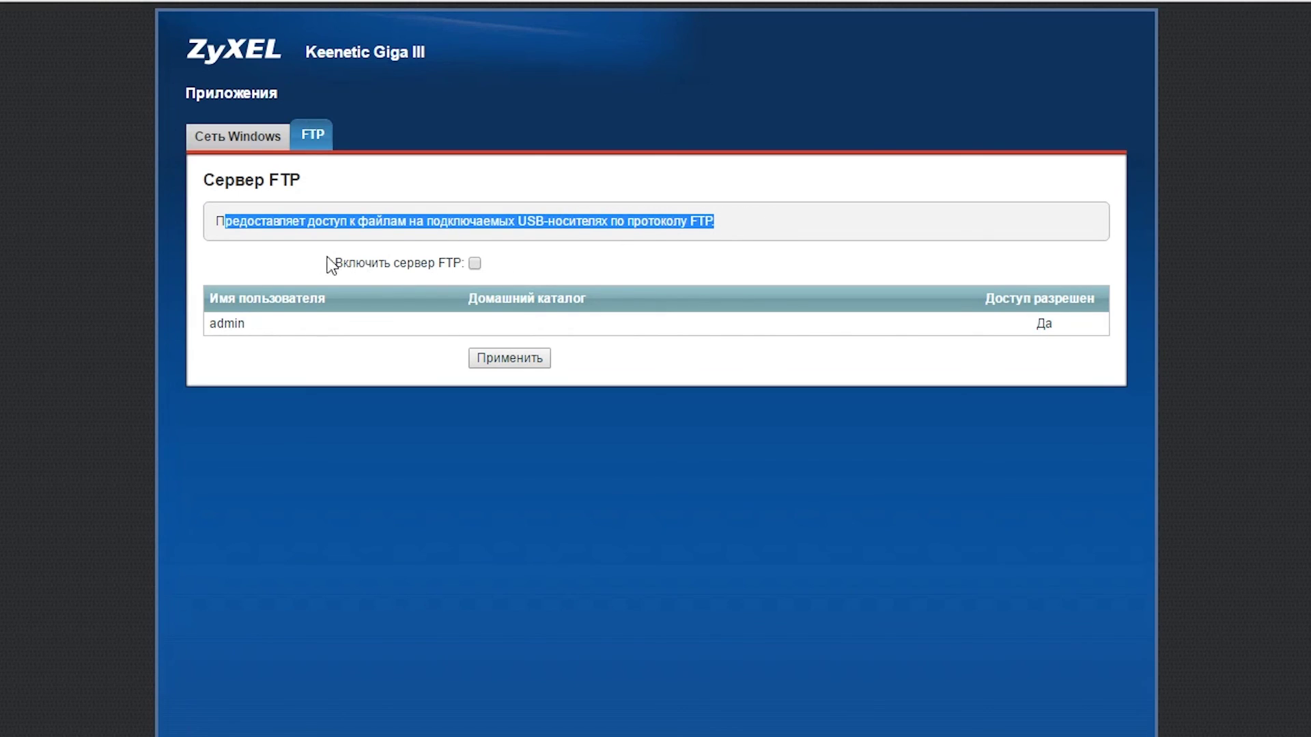
pyautogui.click(372, 262)
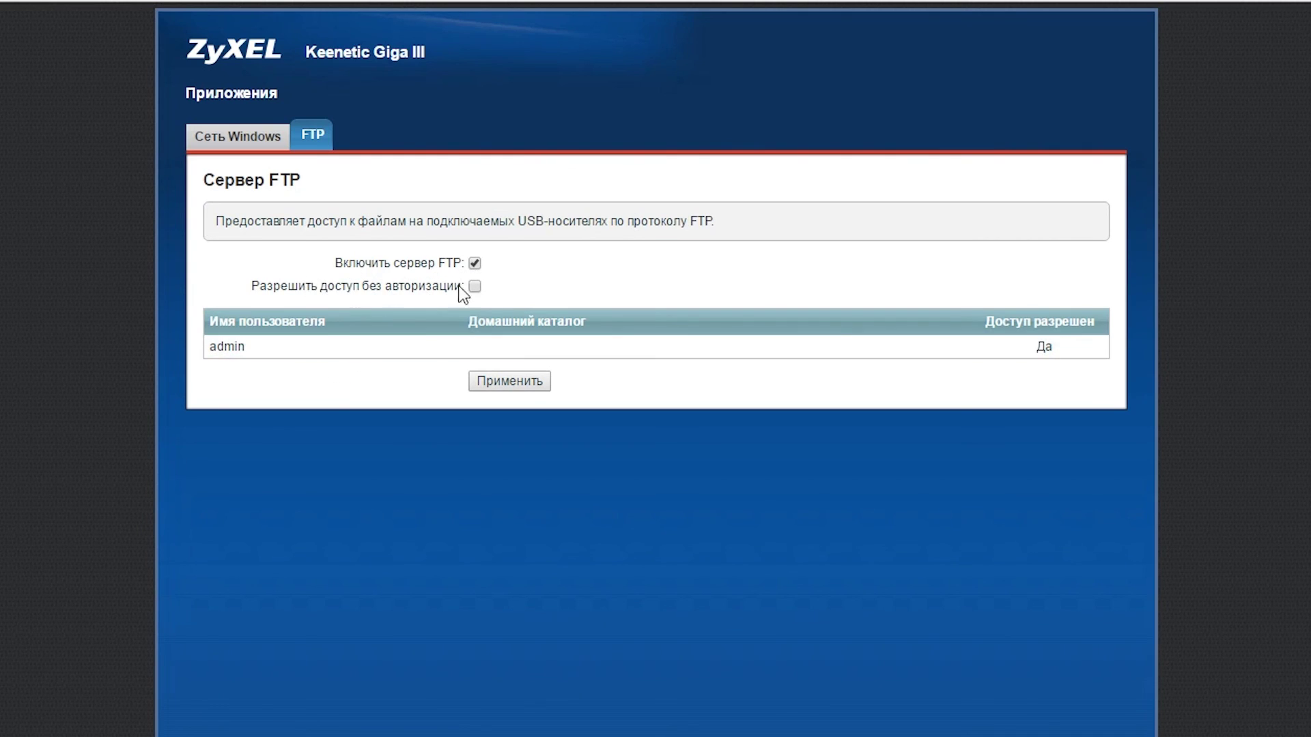
pyautogui.click(505, 386)
pyautogui.moveTo(256, 217); pyautogui.dragTo(779, 215)
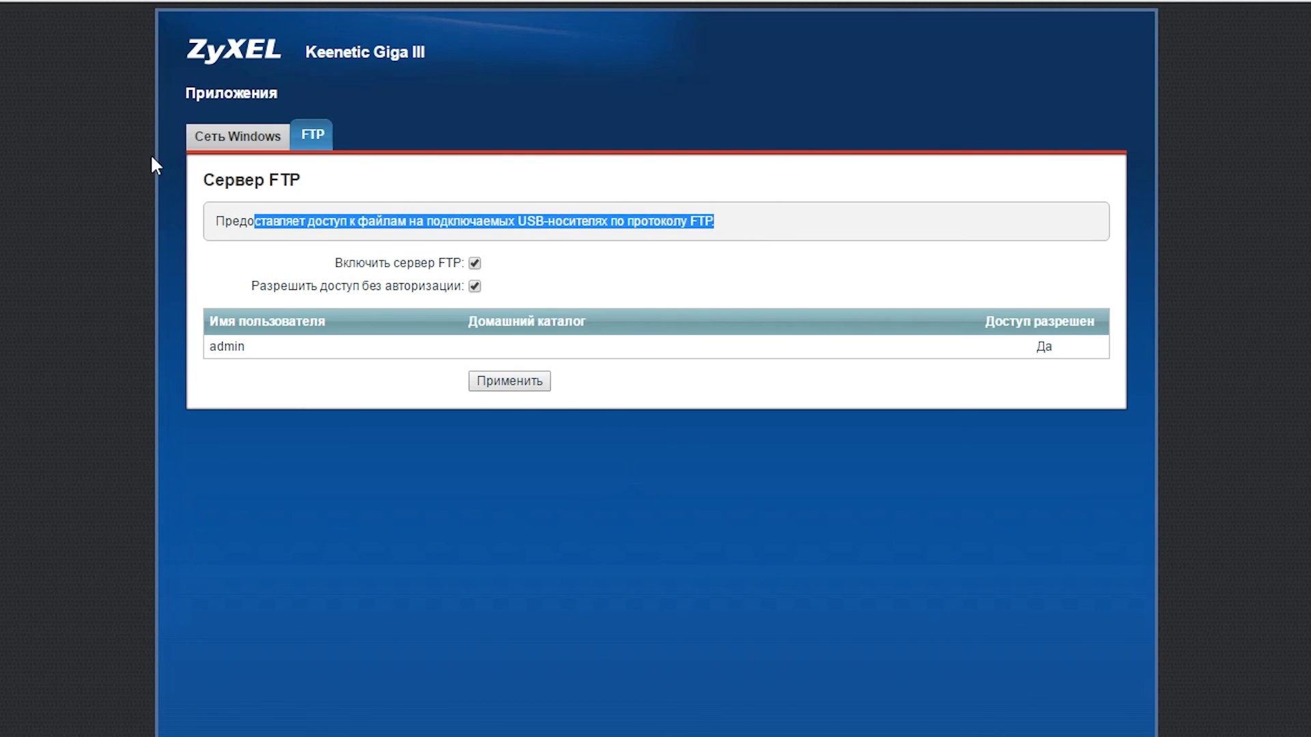
pyautogui.click(256, 137)
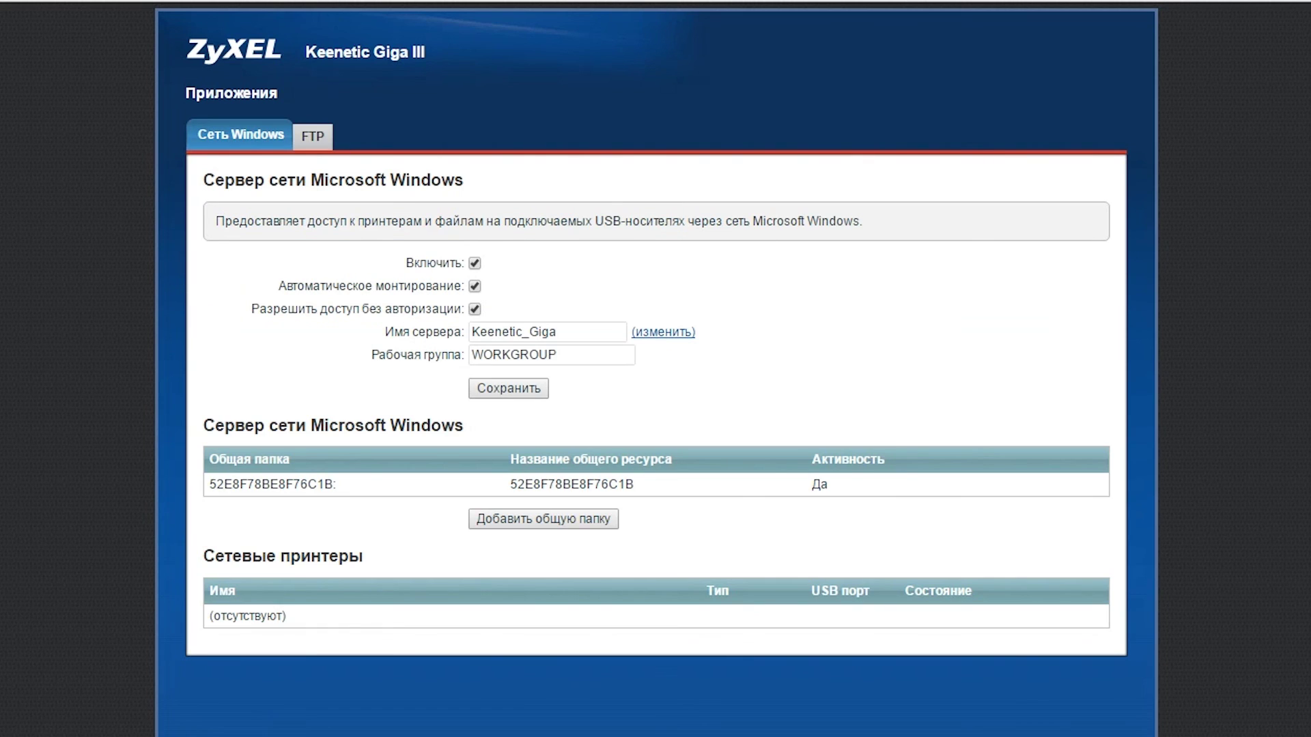
pyautogui.press('super')
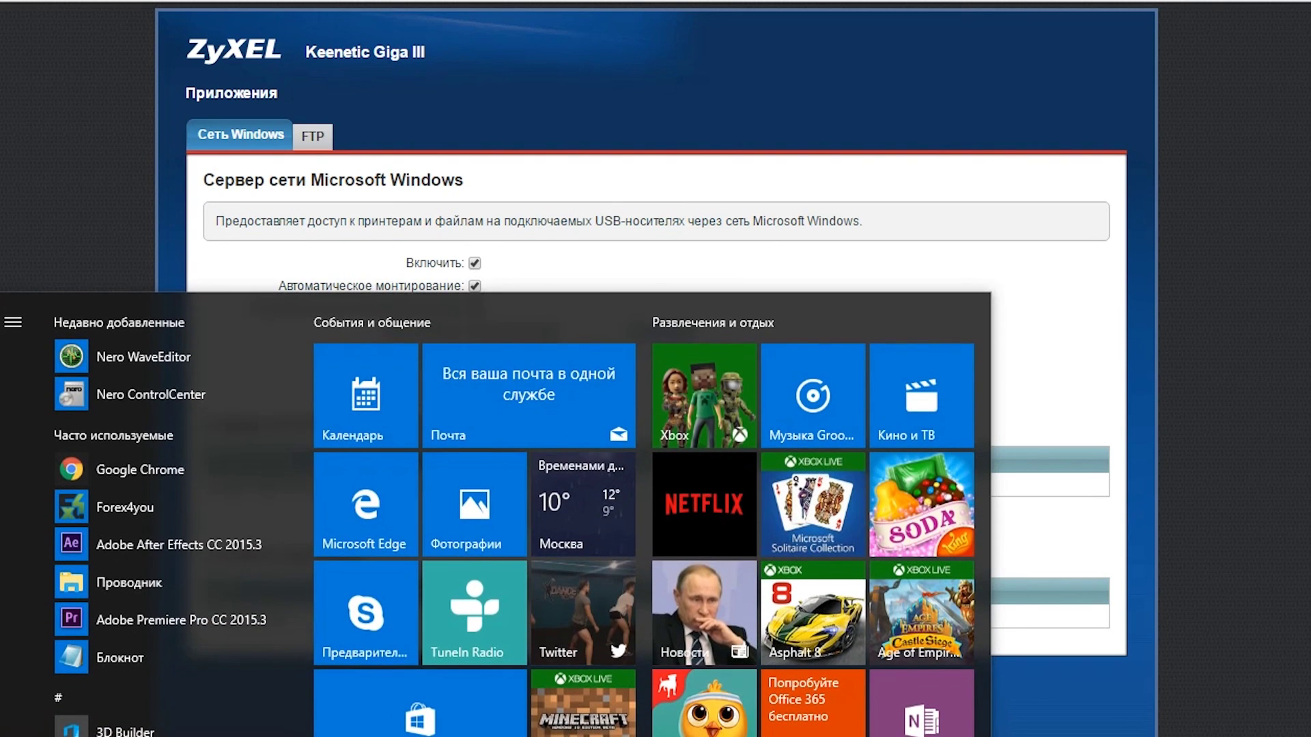
pyautogui.click(187, 668)
pyautogui.write('этот')
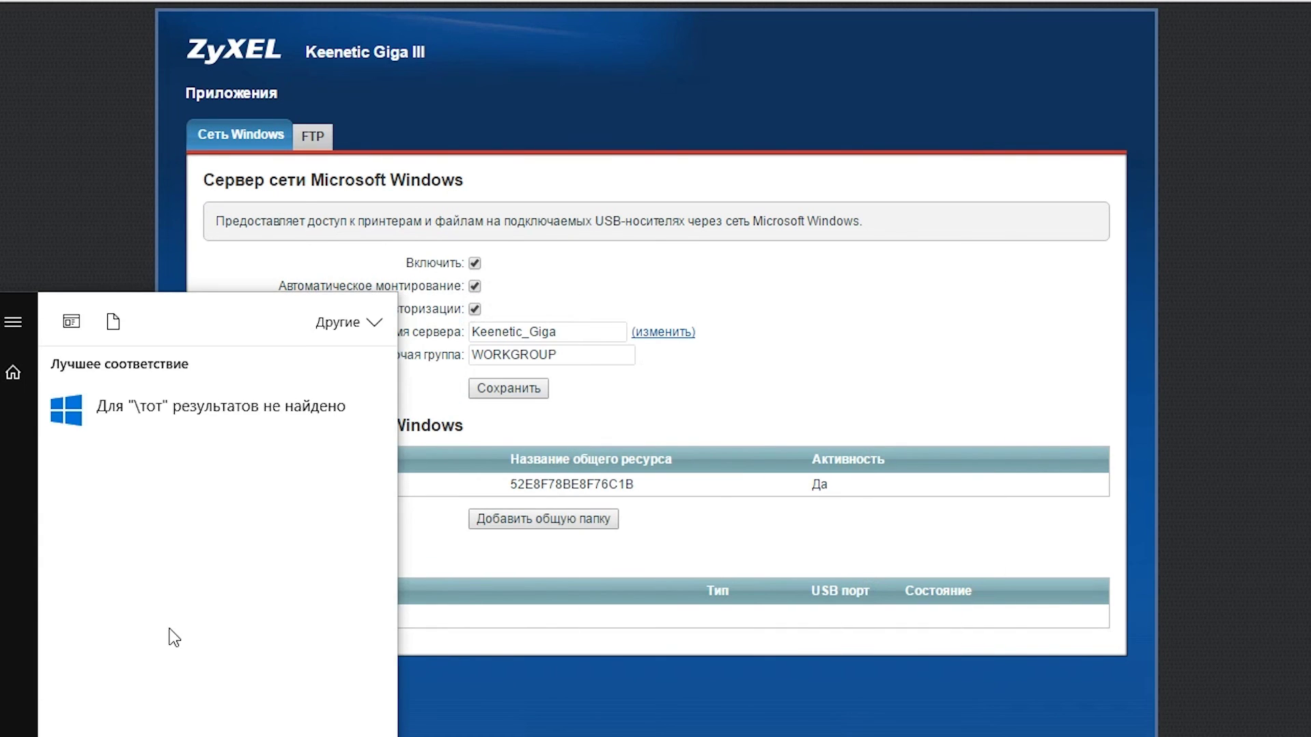
# Switch to File Explorer and connect to the router's FTP server at ftp://192.168.1.1.
pyautogui.press('super+e')
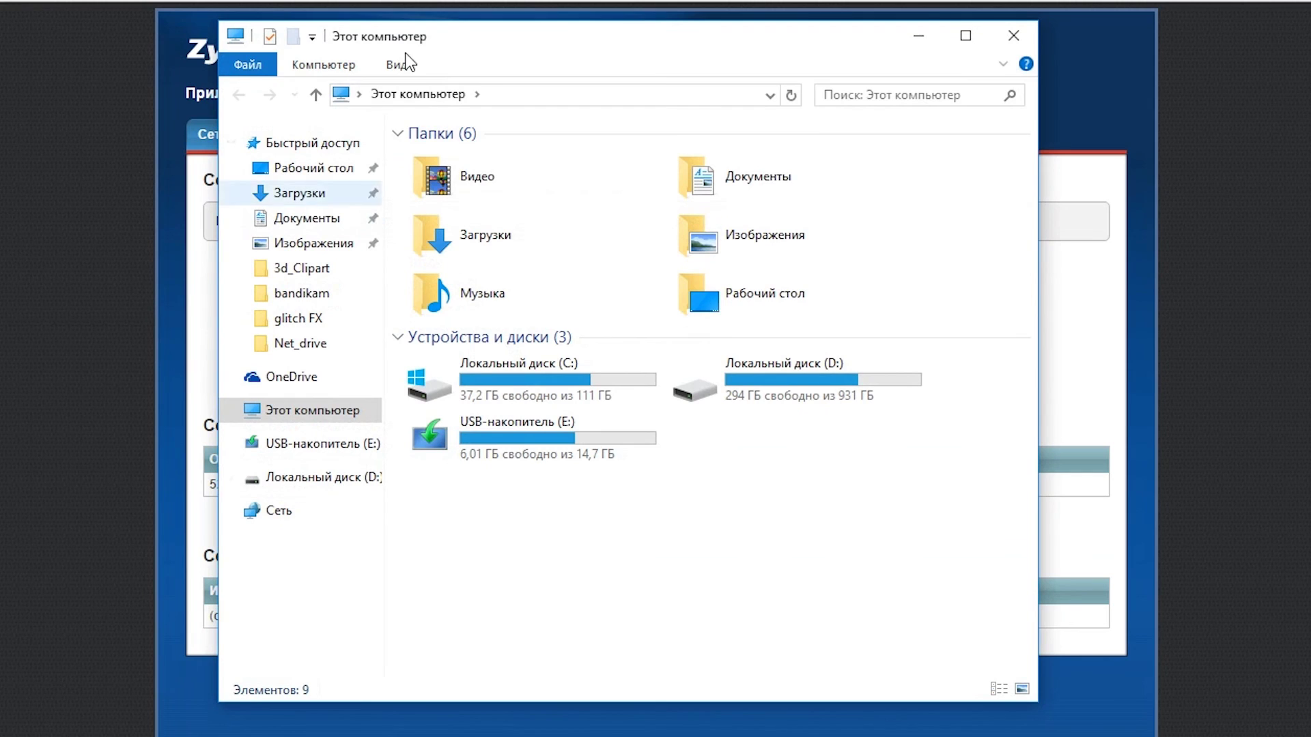
pyautogui.click(557, 95)
pyautogui.write('f')
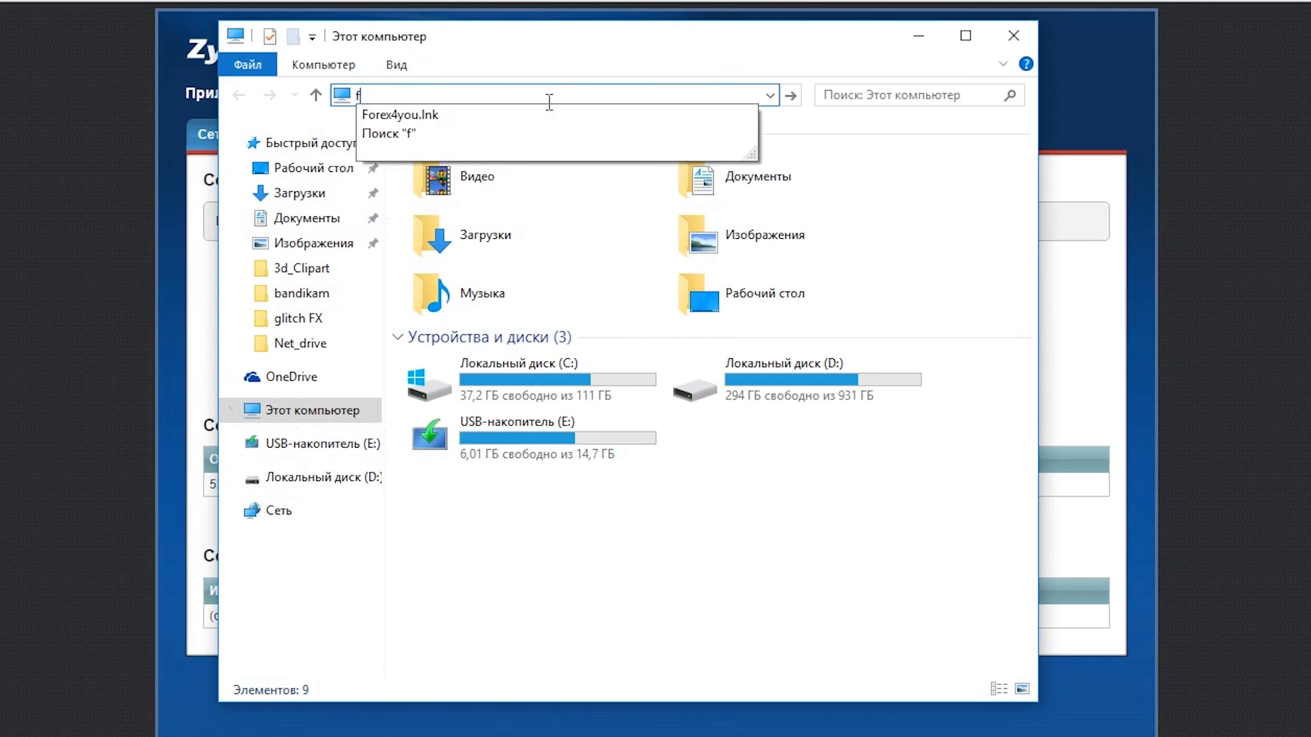
pyautogui.write('tp:/192.168.1.1')
pyautogui.hotkey('ctrl', 'a')
pyautogui.click(415, 95)
pyautogui.write('/')
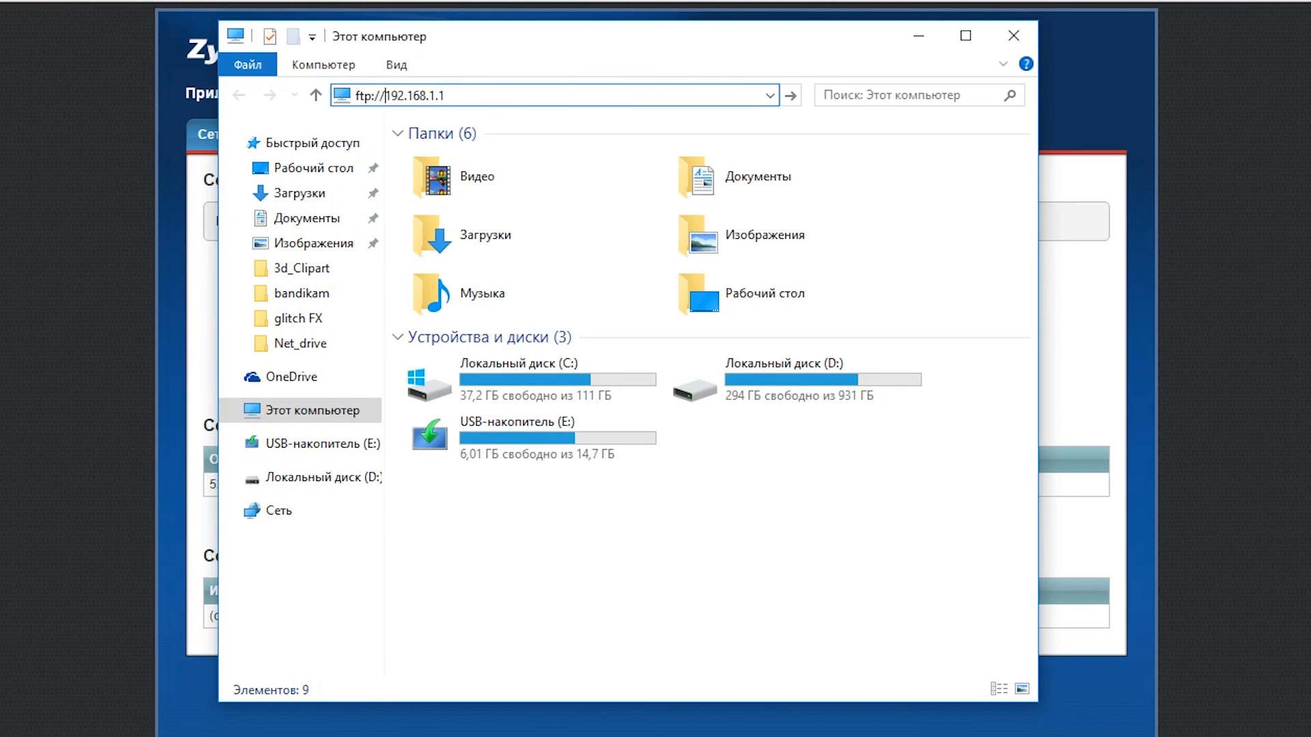
pyautogui.press('Return')
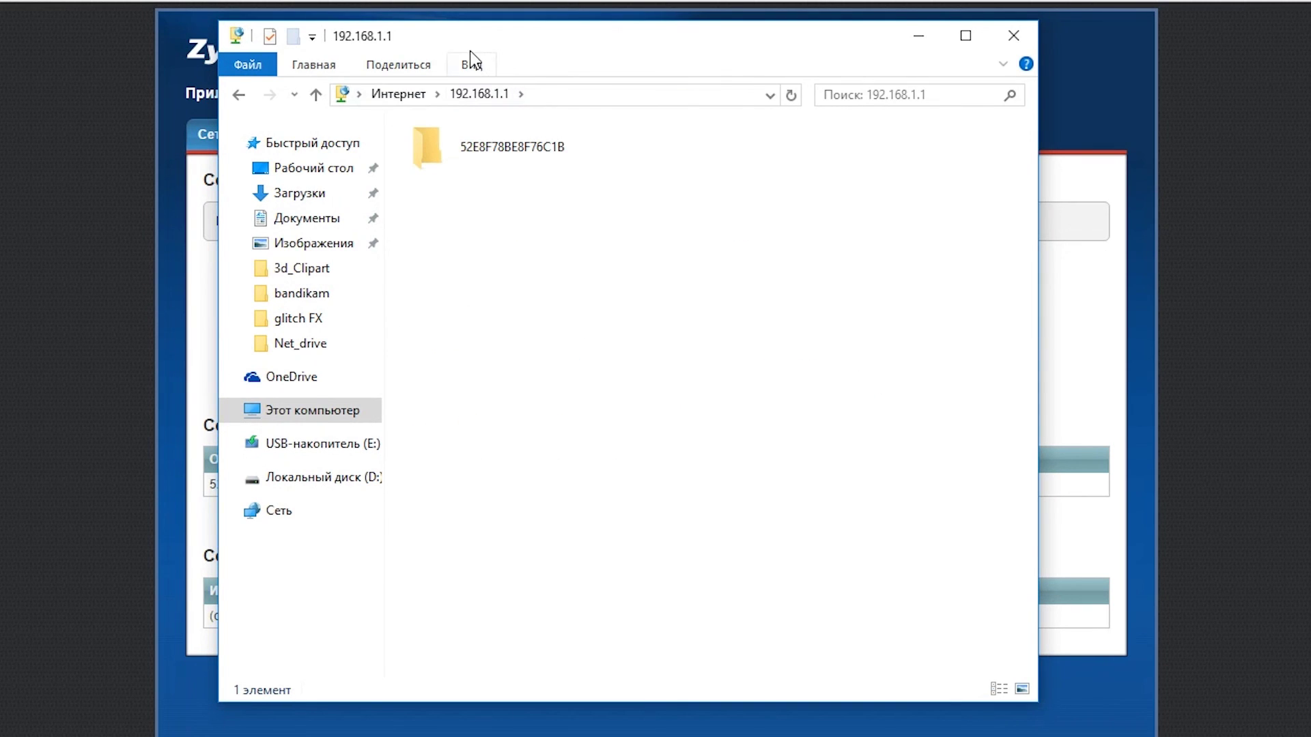
pyautogui.moveTo(485, 41); pyautogui.dragTo(478, 94)
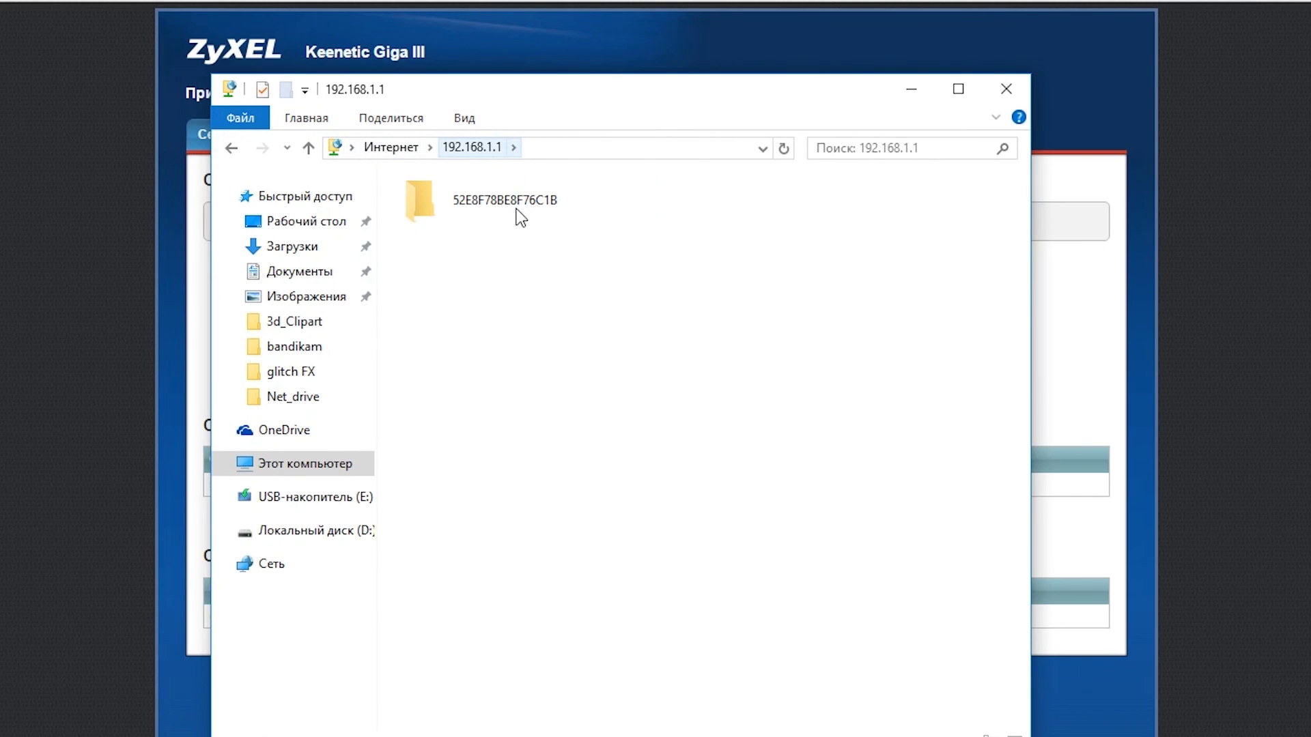
# Open the USB drive's folder on the FTP server and look through its напечатанные and печать subfolders.
pyautogui.doubleClick(473, 203)
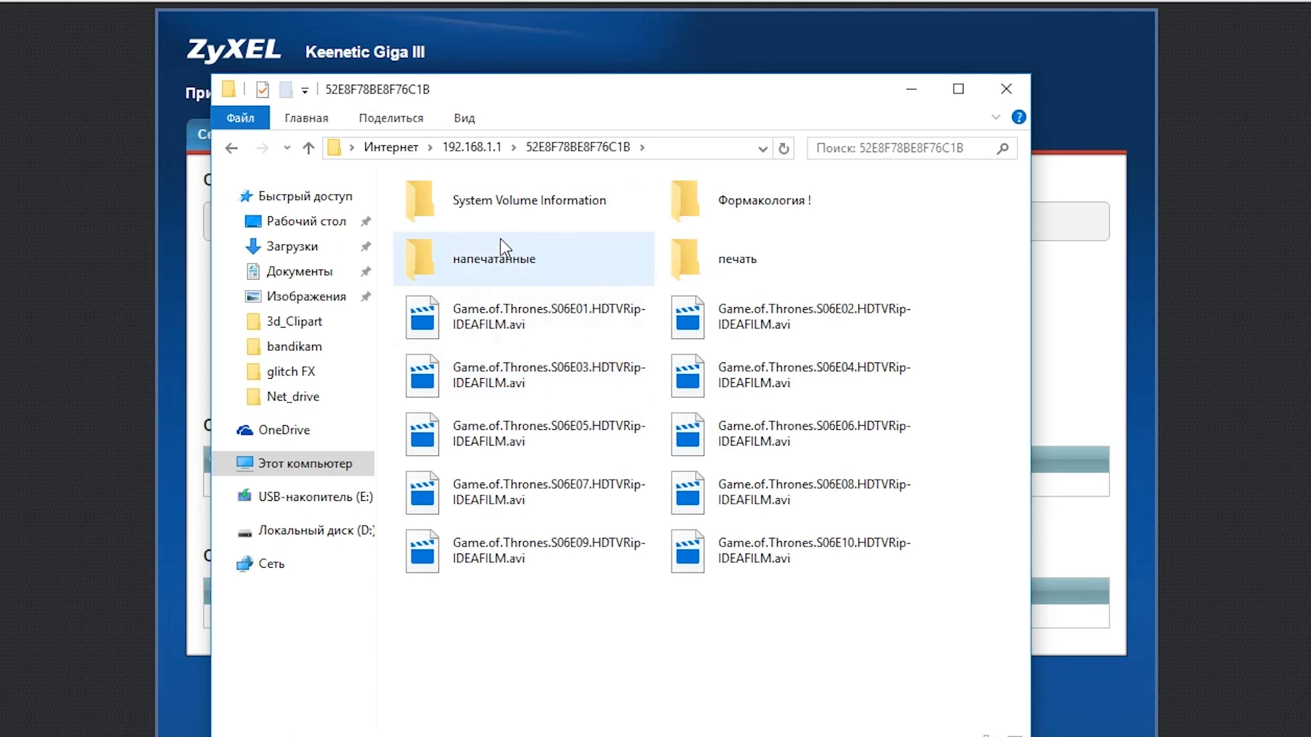
pyautogui.doubleClick(449, 267)
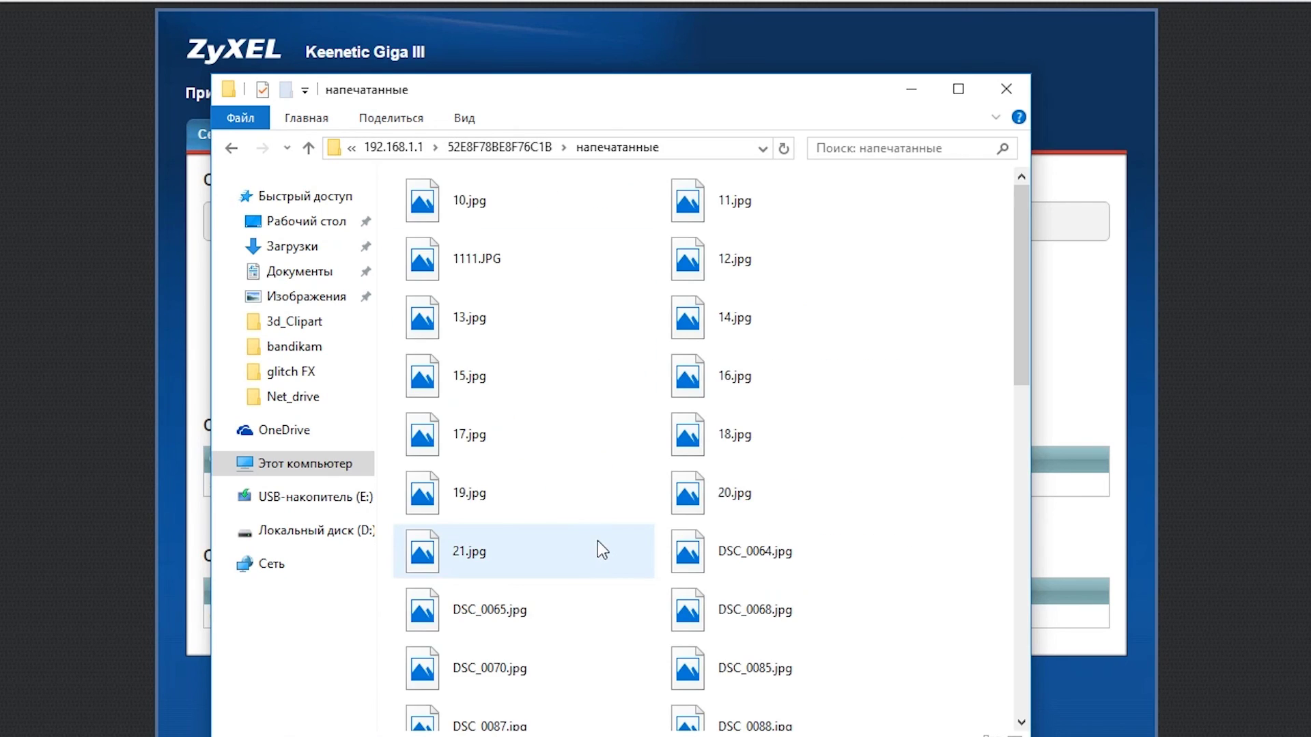
pyautogui.click(232, 148)
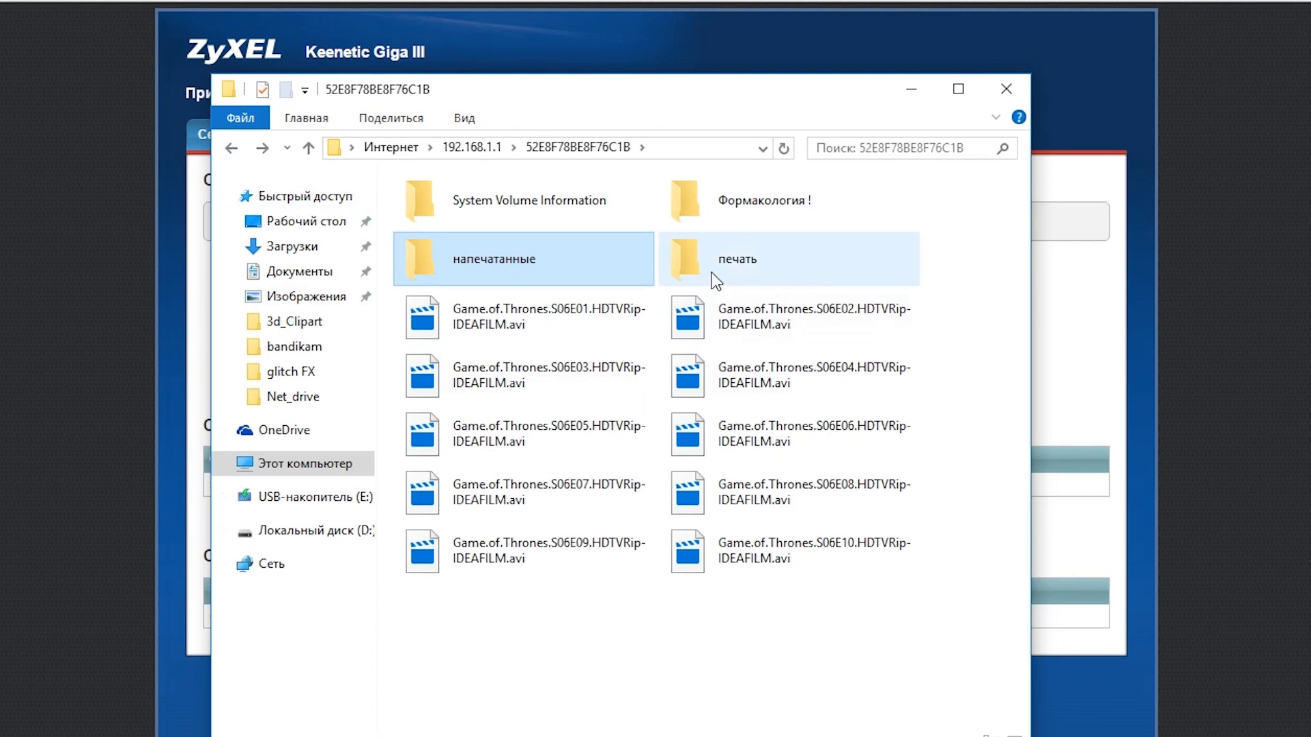
pyautogui.doubleClick(711, 272)
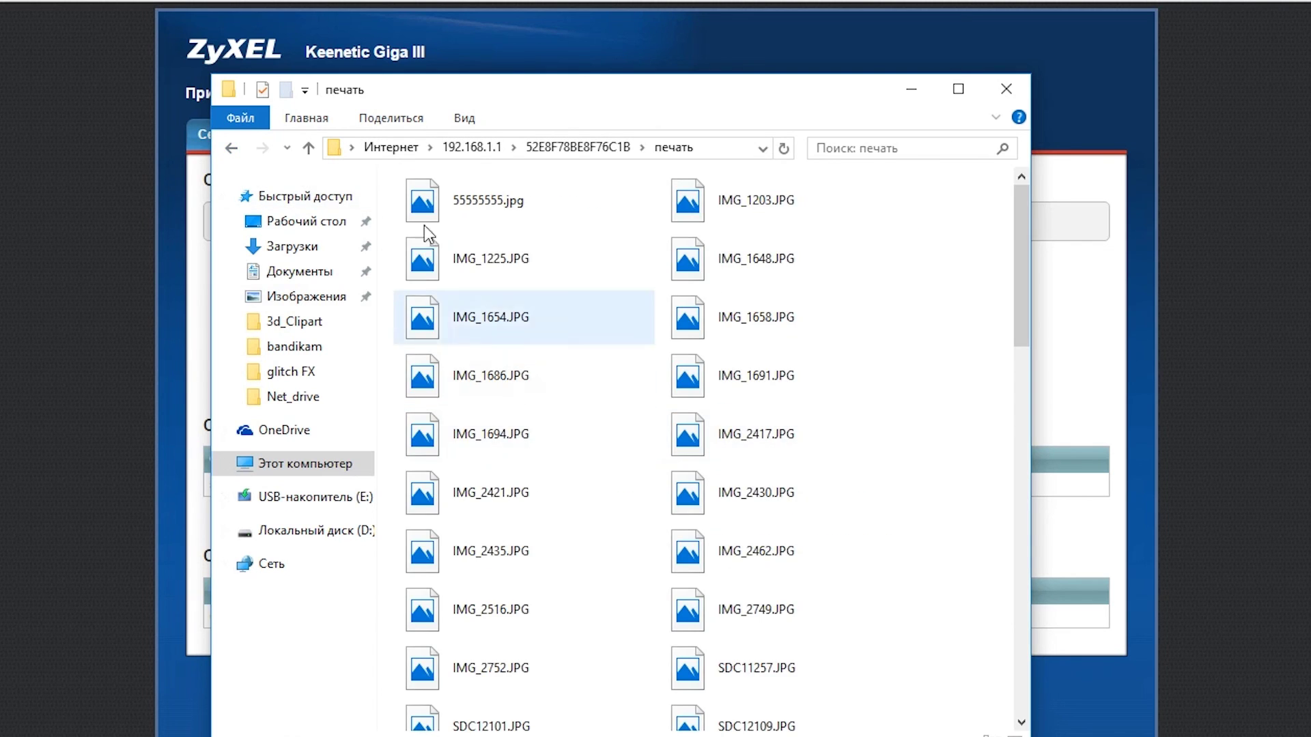
pyautogui.click(228, 150)
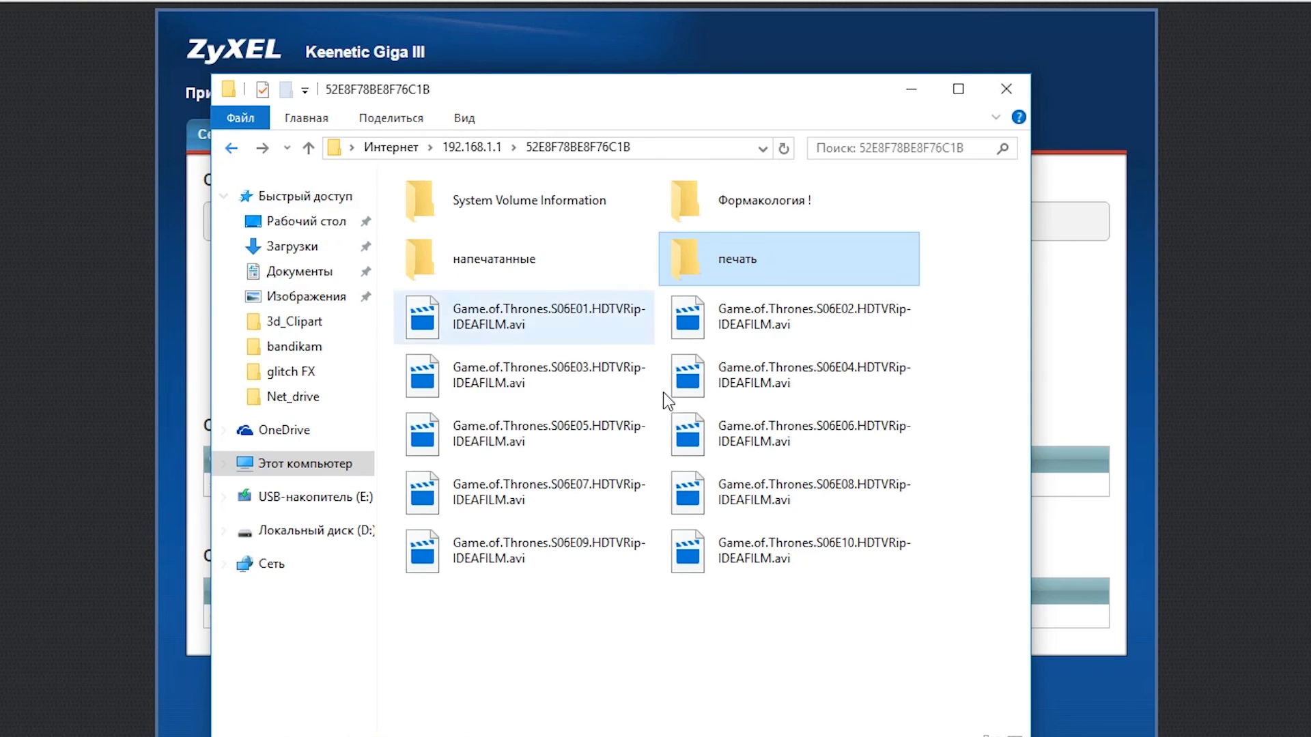
pyautogui.click(711, 204)
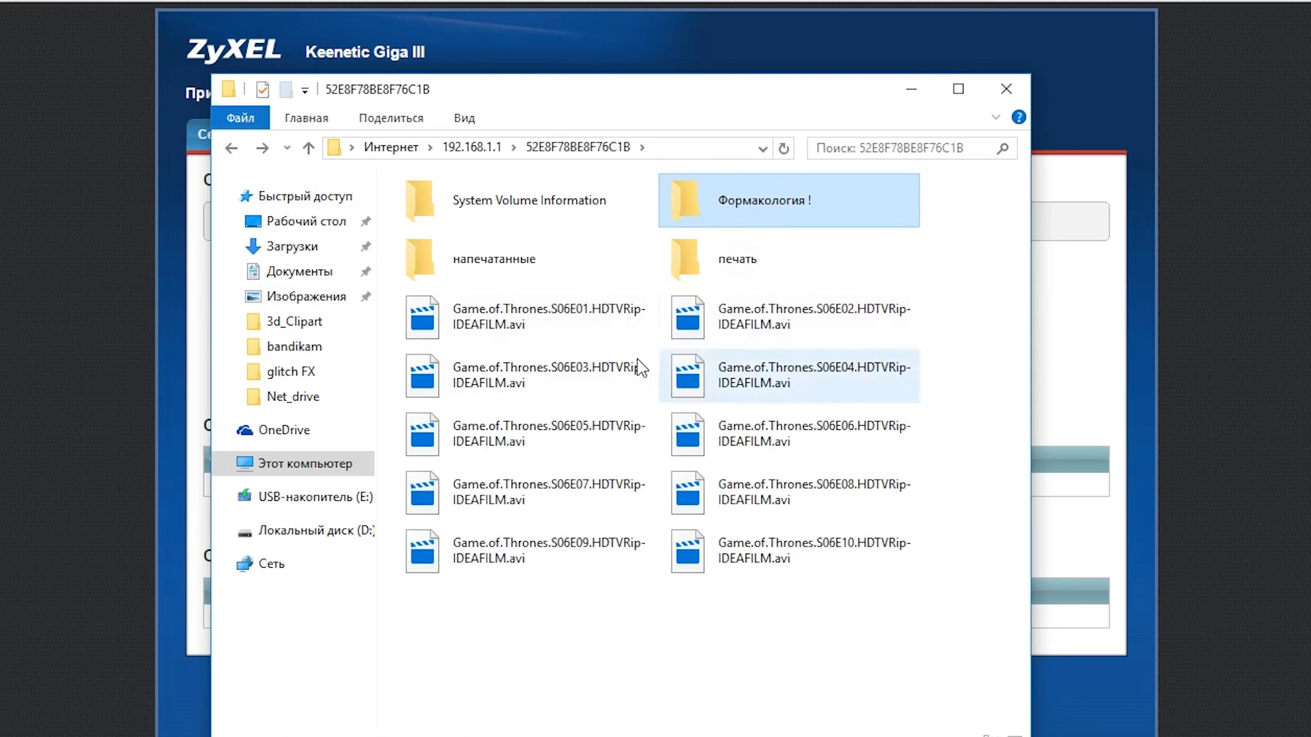
pyautogui.click(469, 170)
pyautogui.click(698, 436)
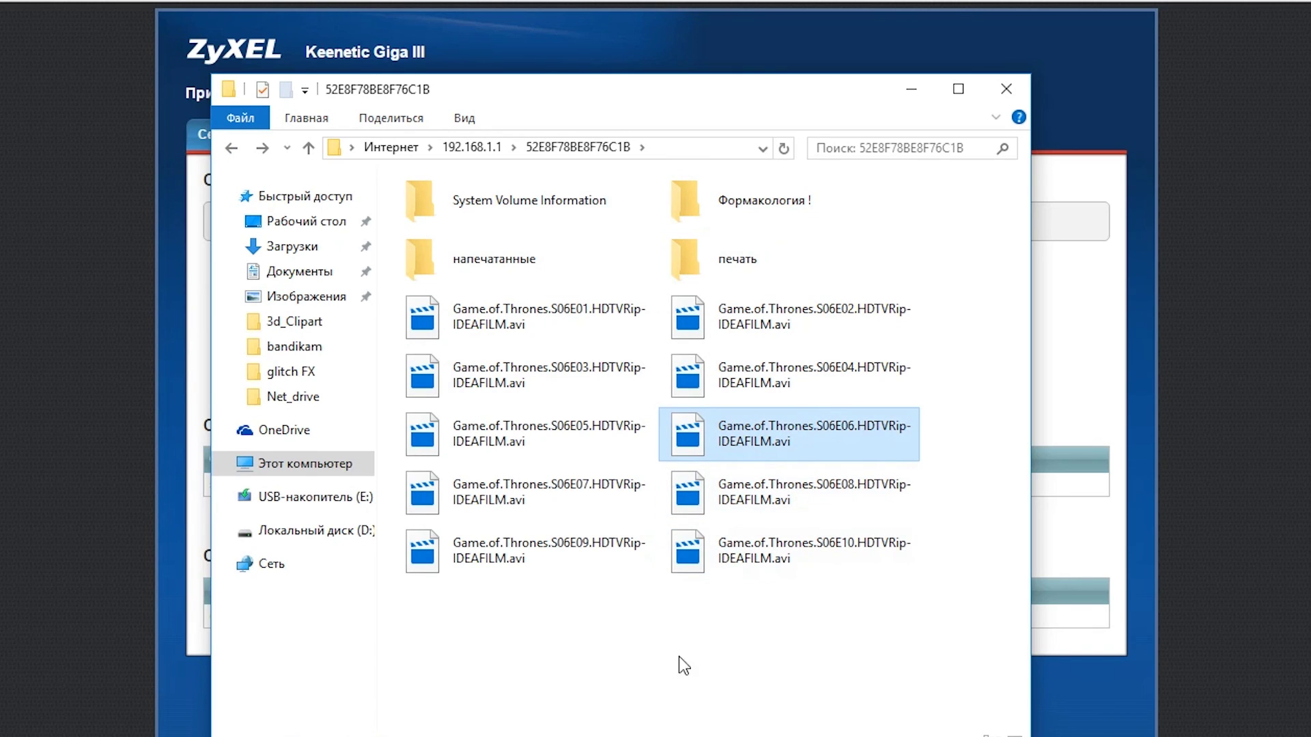
# Try to open the Game of Thrones S06E07 and S06E10 videos from the FTP folder, dismissing the app choice each time.
pyautogui.doubleClick(469, 494)
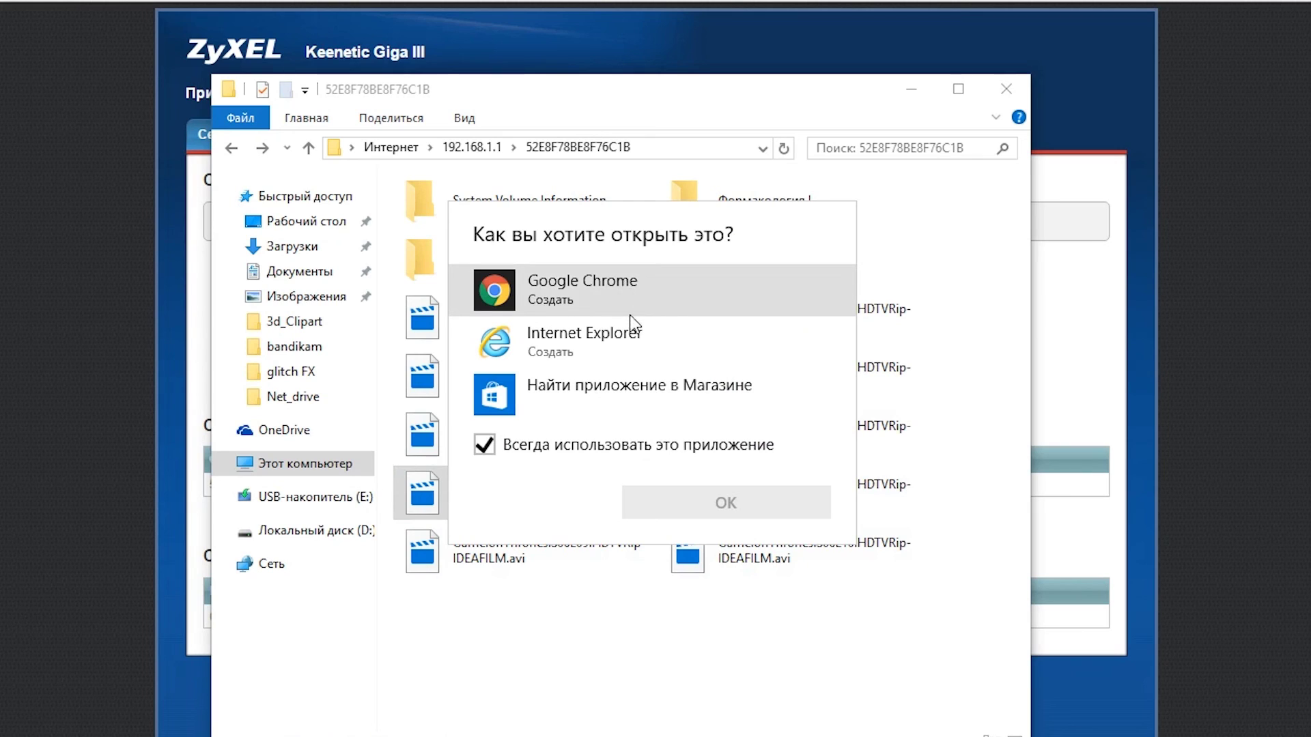
pyautogui.click(629, 341)
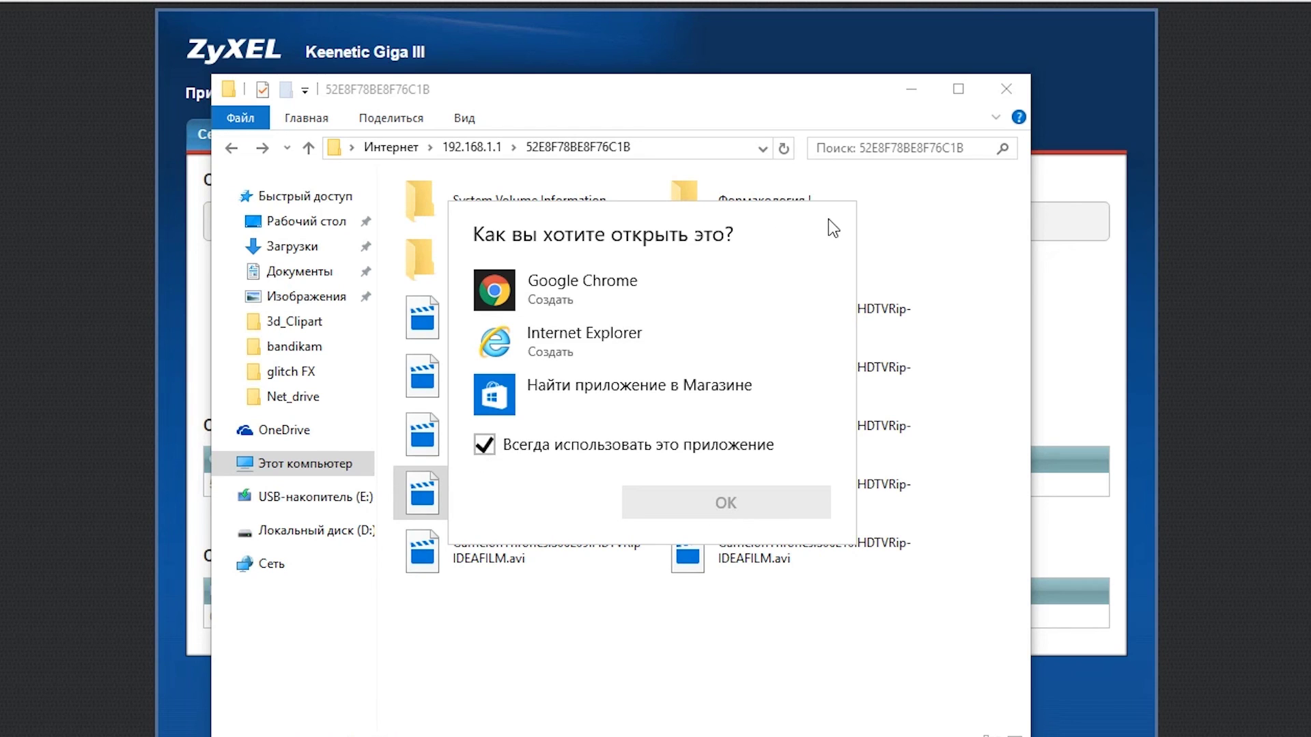
pyautogui.press('Escape')
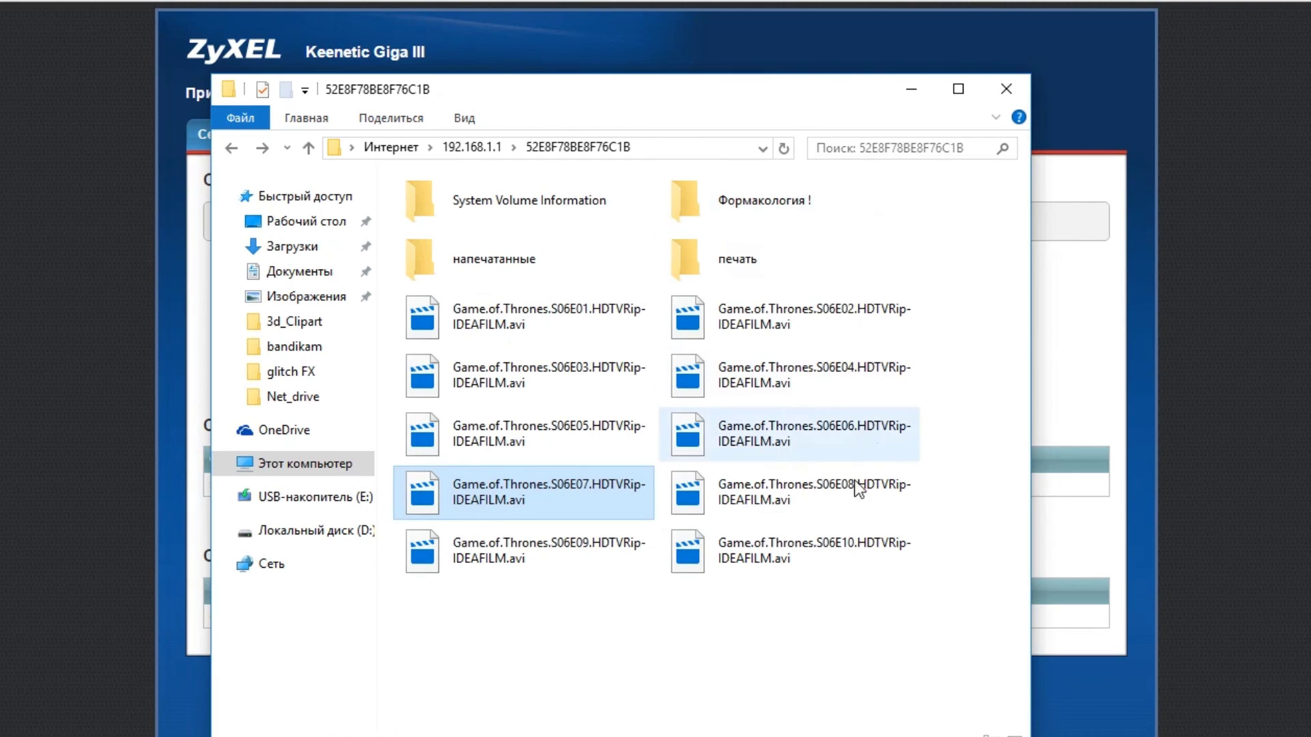
pyautogui.doubleClick(784, 549)
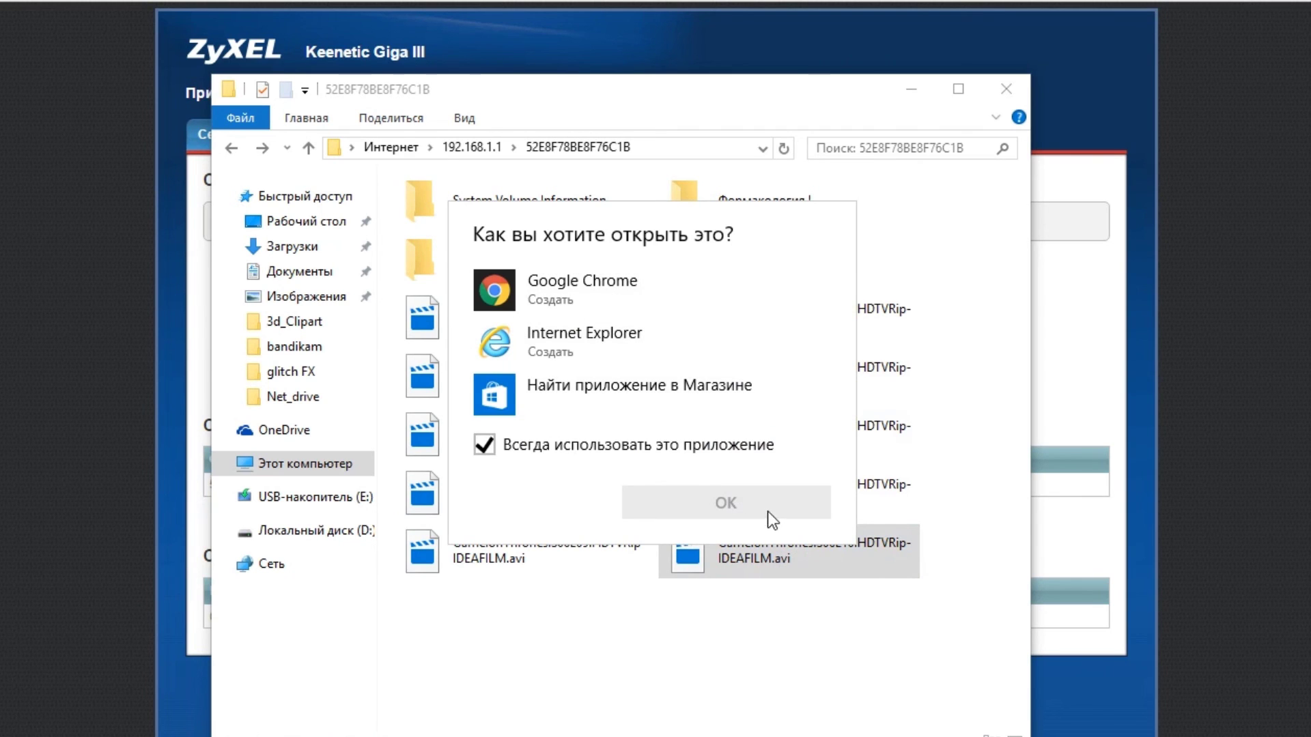
pyautogui.press('Escape')
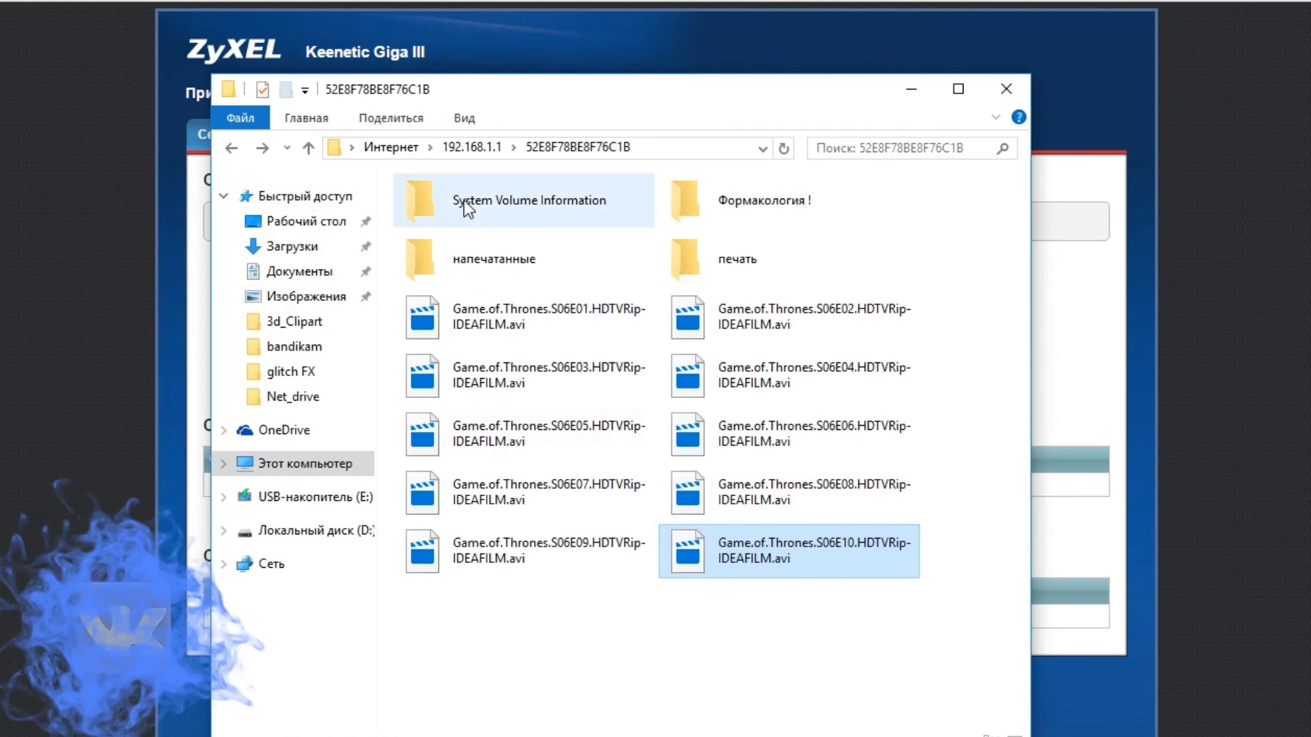
# Close the File Explorer window and clear the option that enables the router's FTP server.
pyautogui.click(493, 200)
pyautogui.click(534, 273)
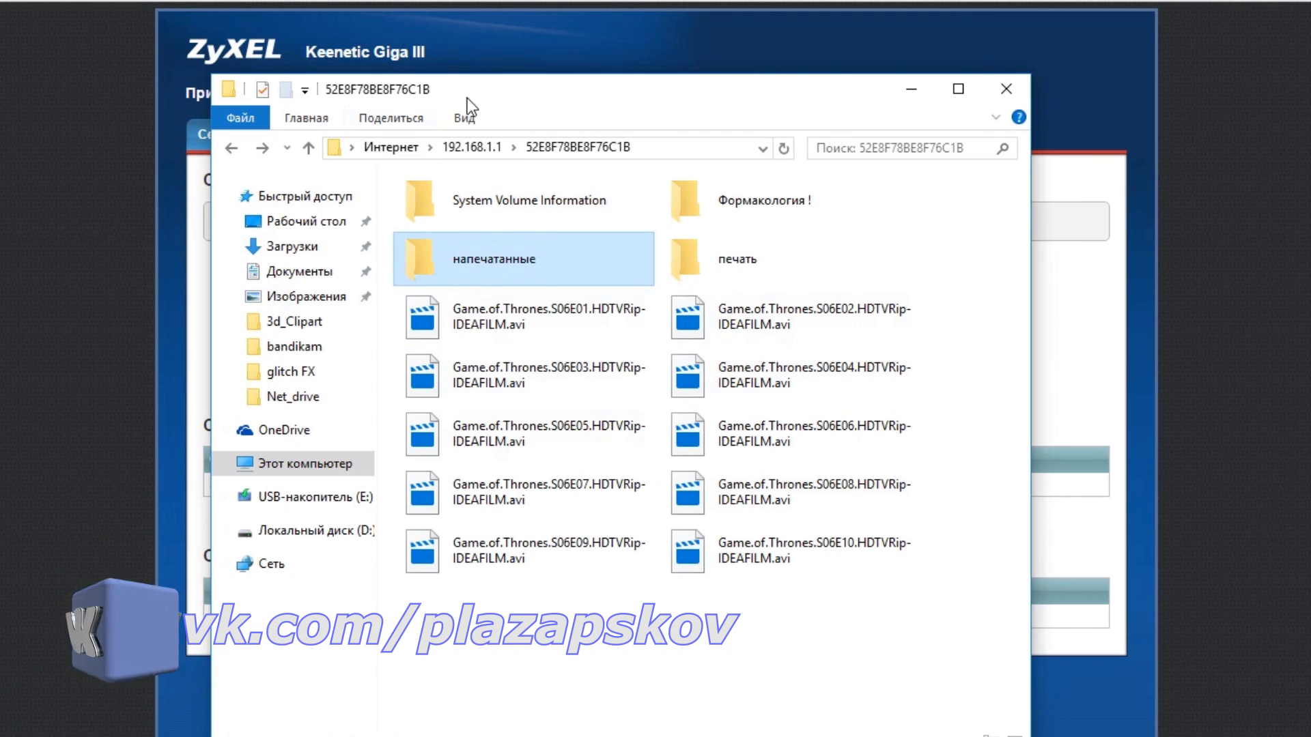
pyautogui.moveTo(494, 90); pyautogui.dragTo(475, 41)
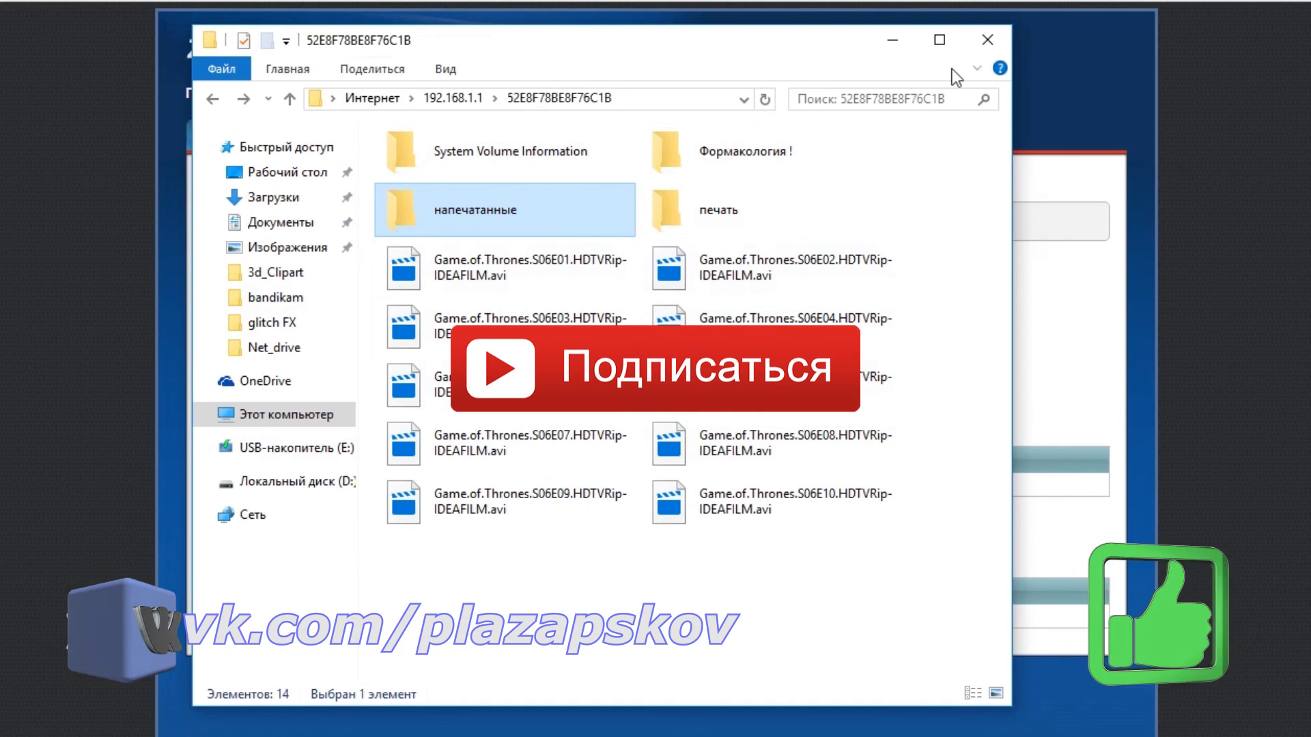
pyautogui.click(988, 43)
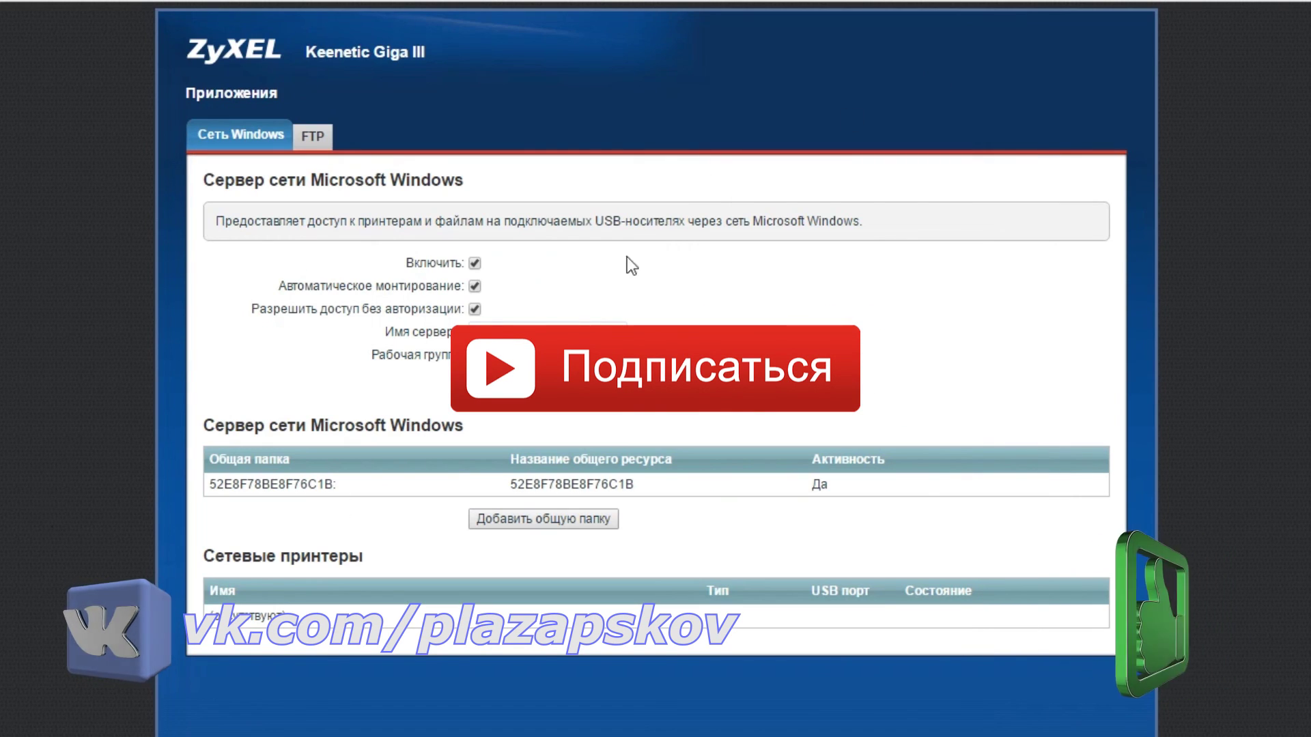
pyautogui.click(312, 138)
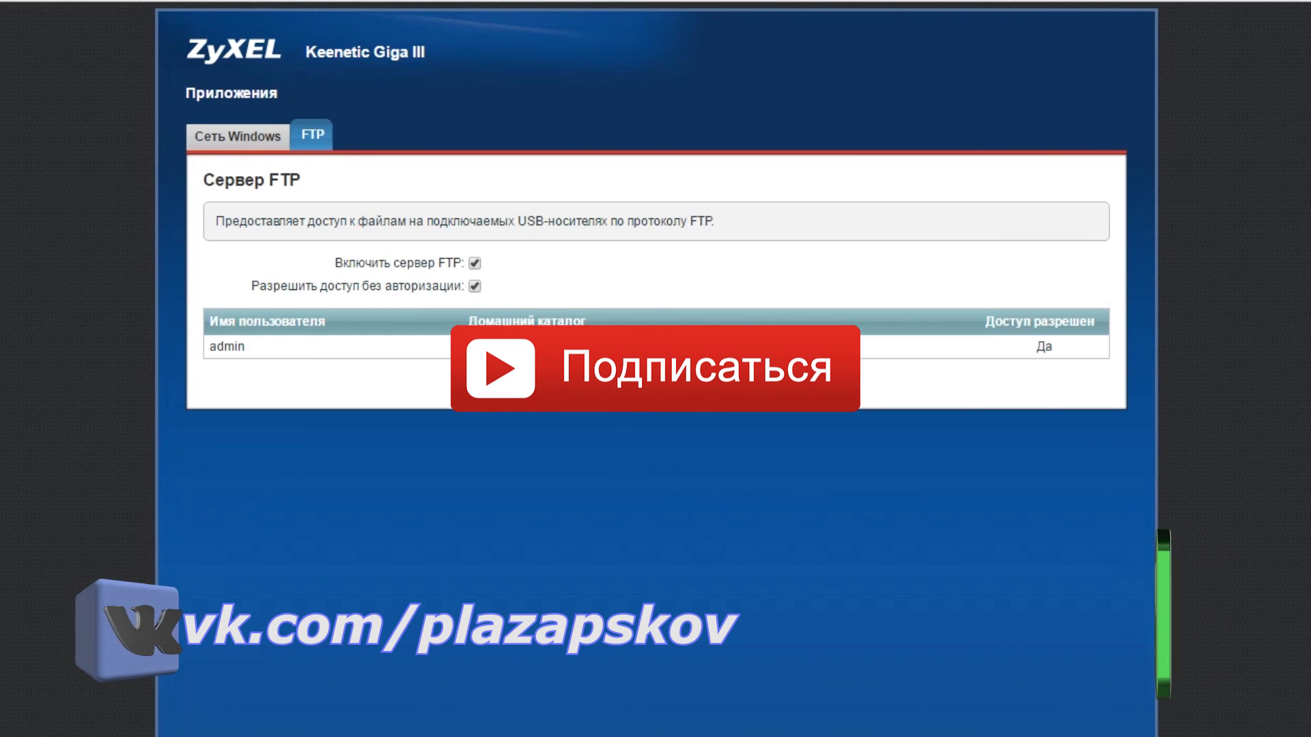
pyautogui.click(475, 264)
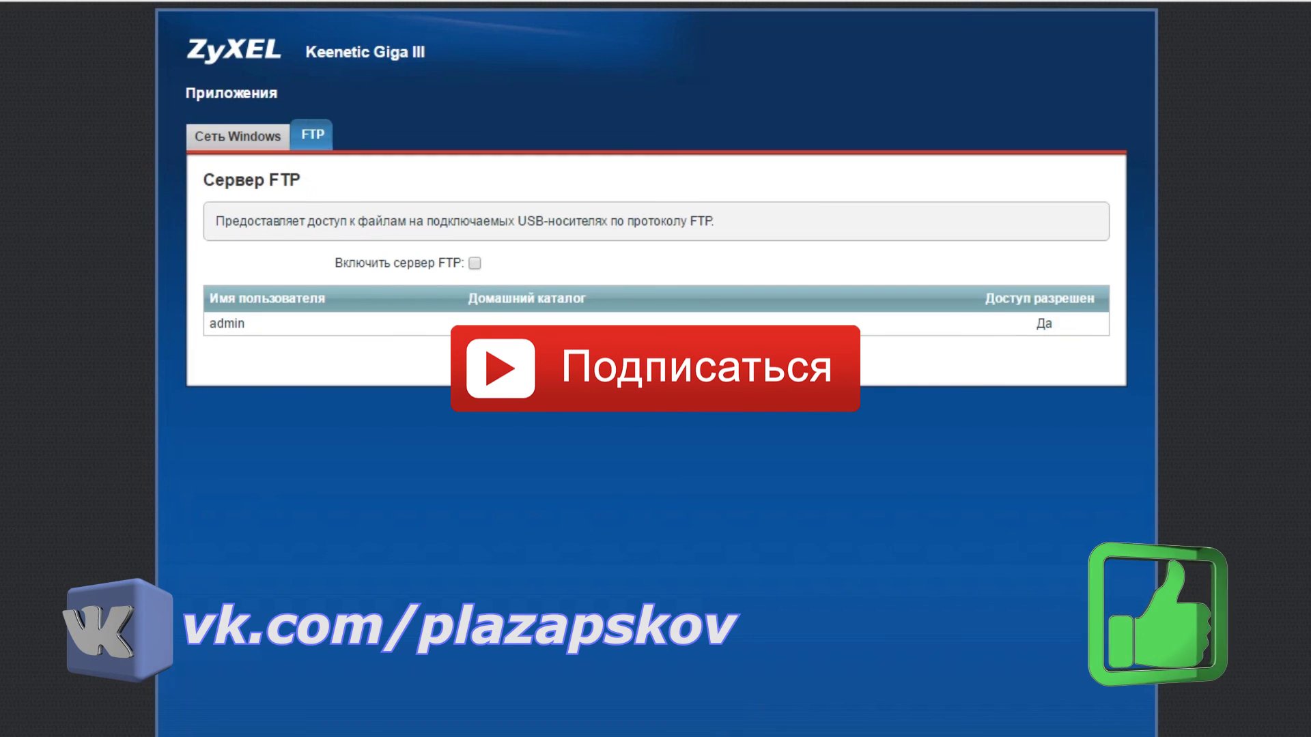